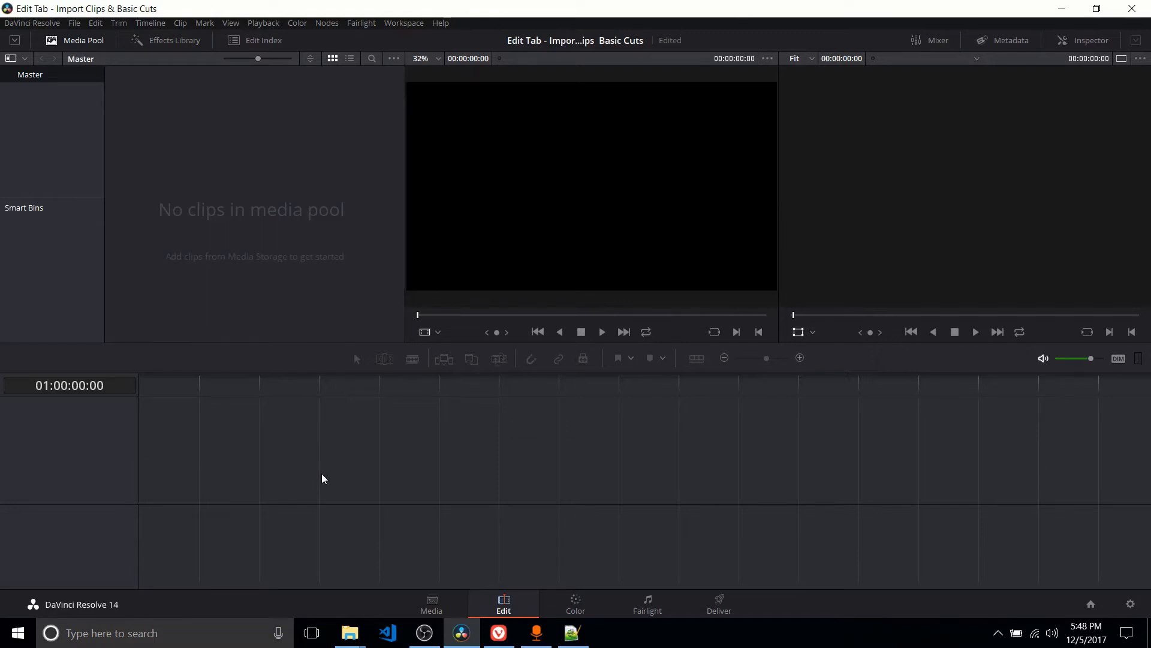
On the Media page, browse the Videos storage location and open its CC folder.
{"action": "left_click", "coordinate": [435, 607]}
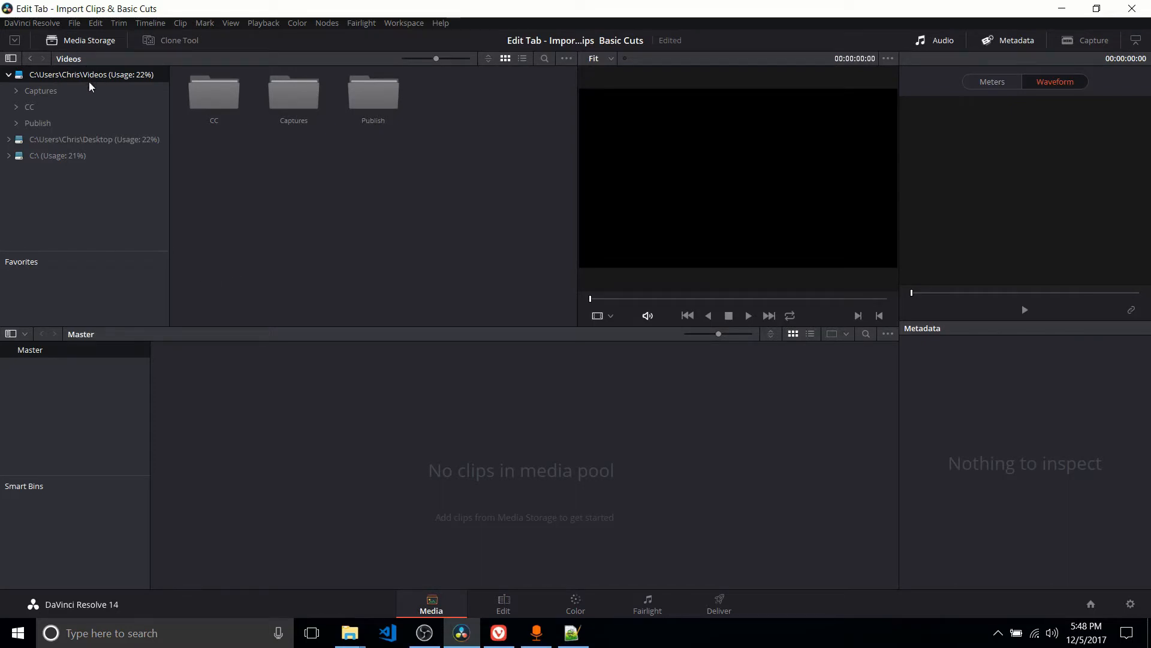
{"action": "right_click", "coordinate": [94, 173]}
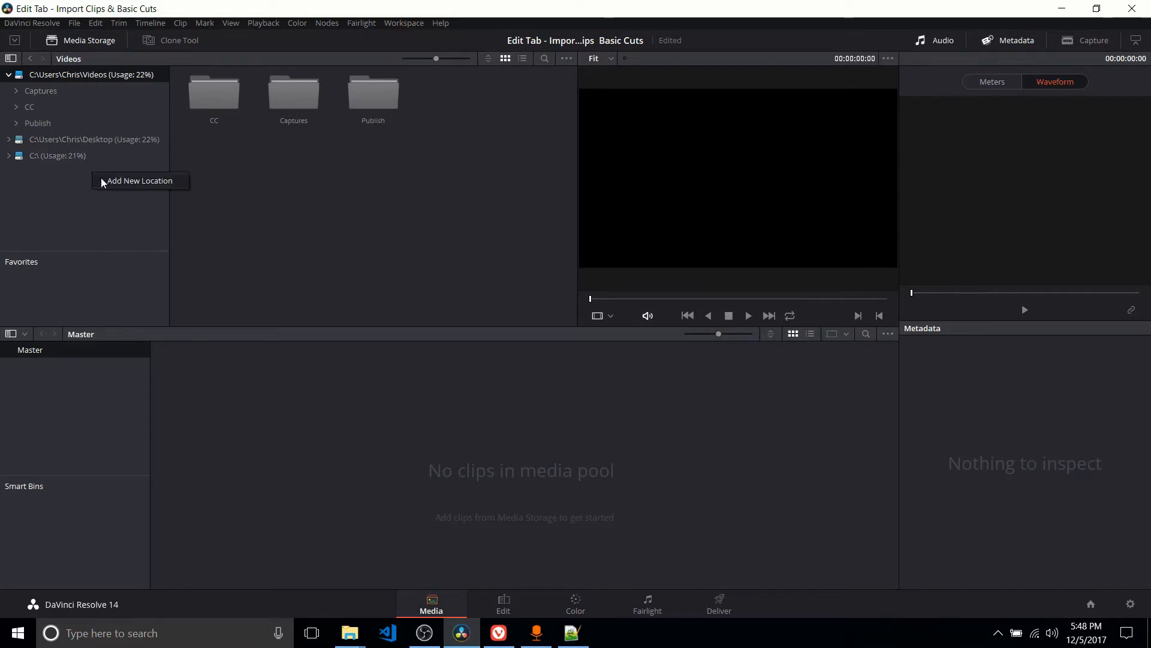
{"action": "left_click", "coordinate": [73, 190]}
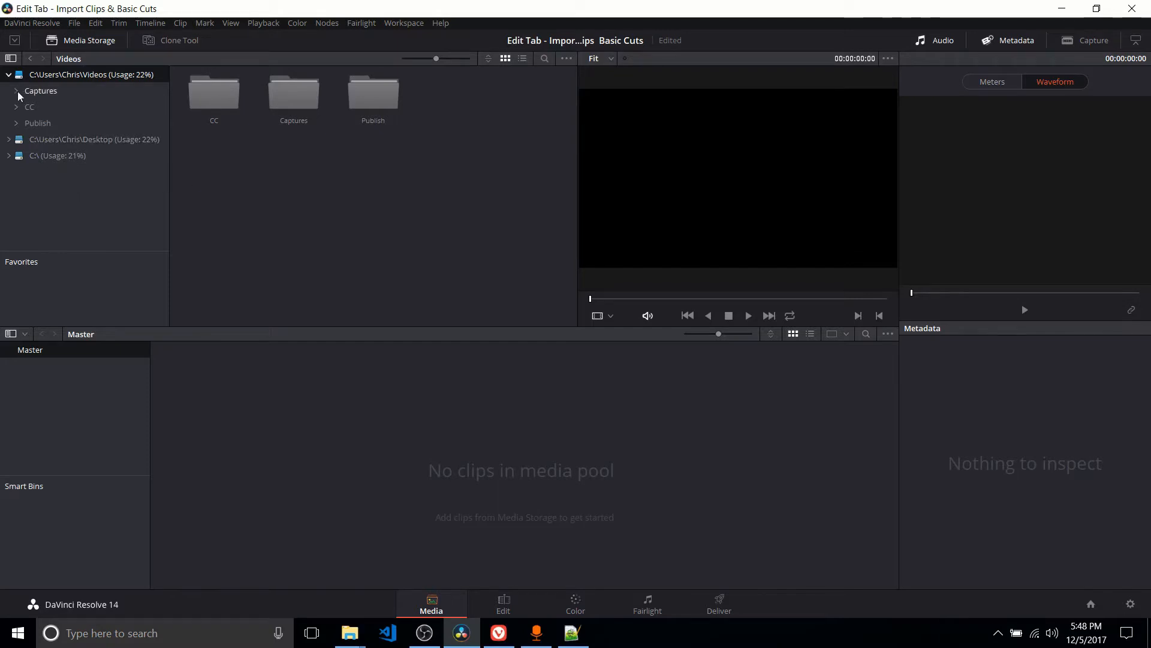
{"action": "left_click", "coordinate": [8, 76]}
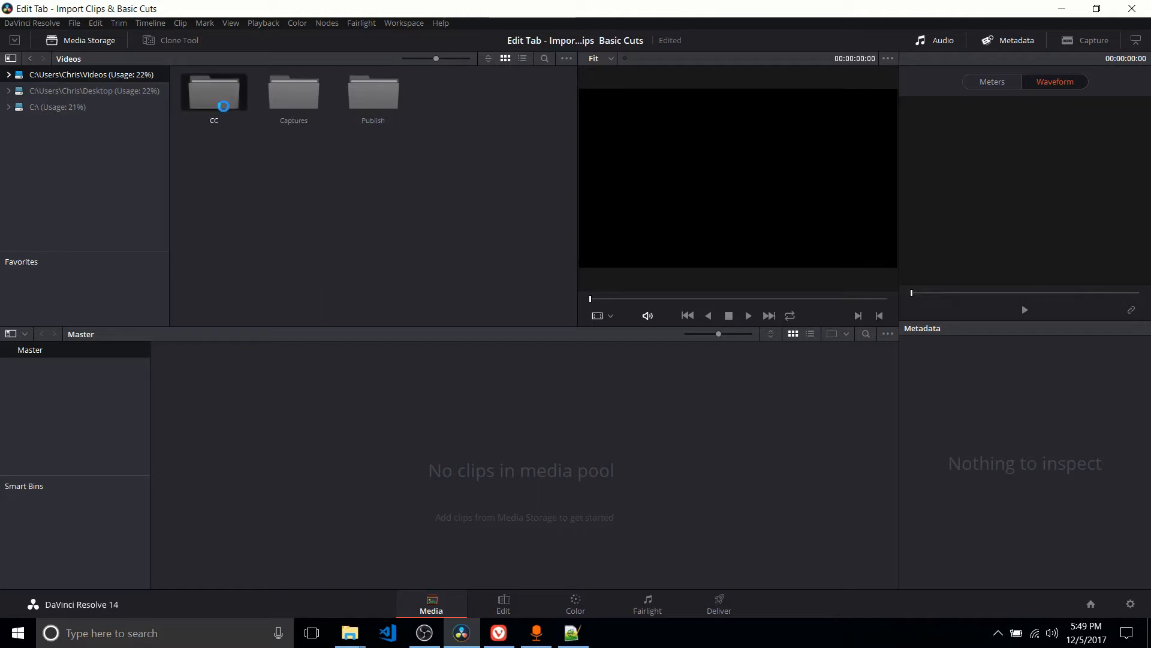
{"action": "double_click", "coordinate": [223, 108]}
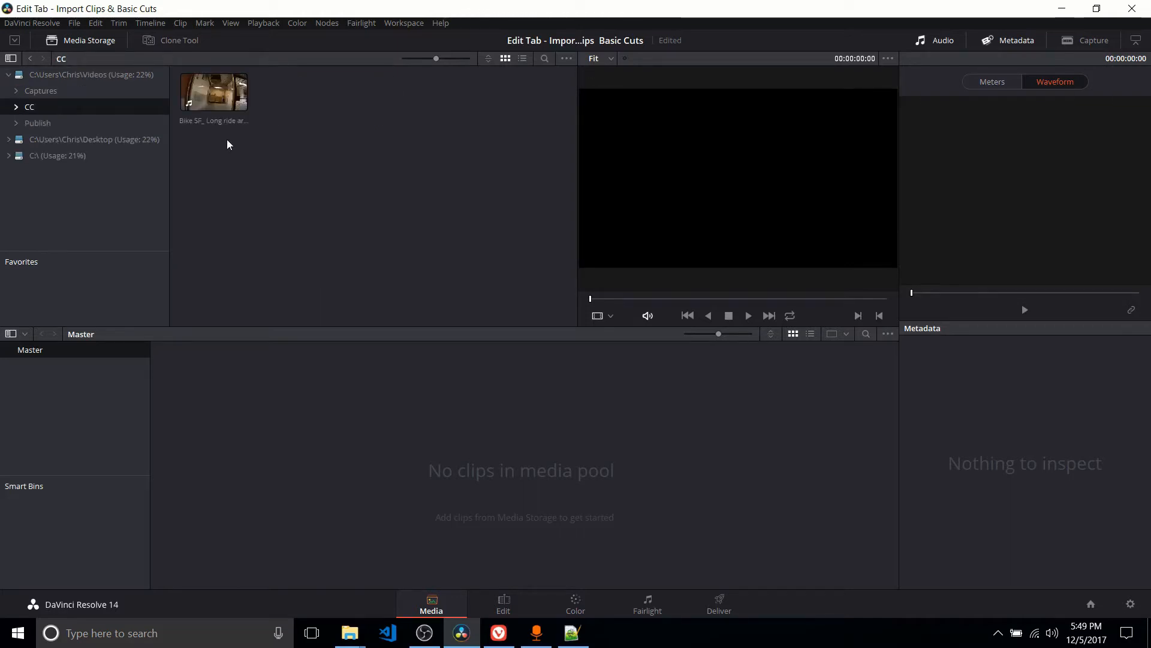
Preview the Bike SF clip from media storage and return to the Edit page.
{"action": "left_click", "coordinate": [228, 123]}
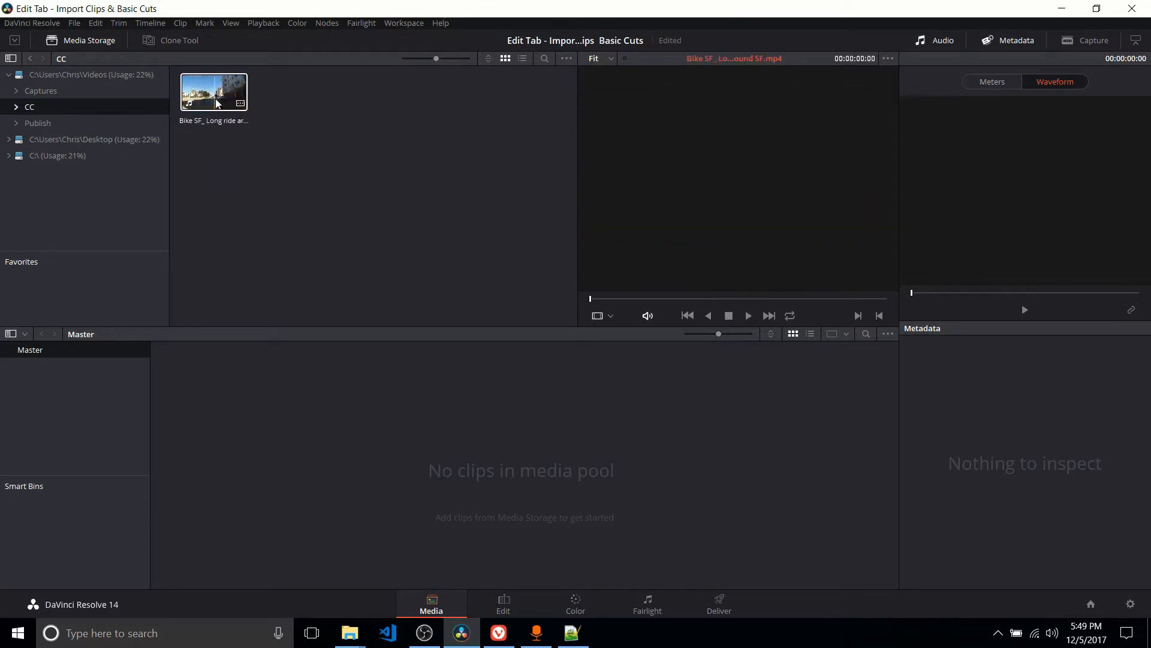
{"action": "left_click_drag", "start_coordinate": [210, 113], "coordinate": [316, 226]}
{"action": "left_click", "coordinate": [493, 595]}
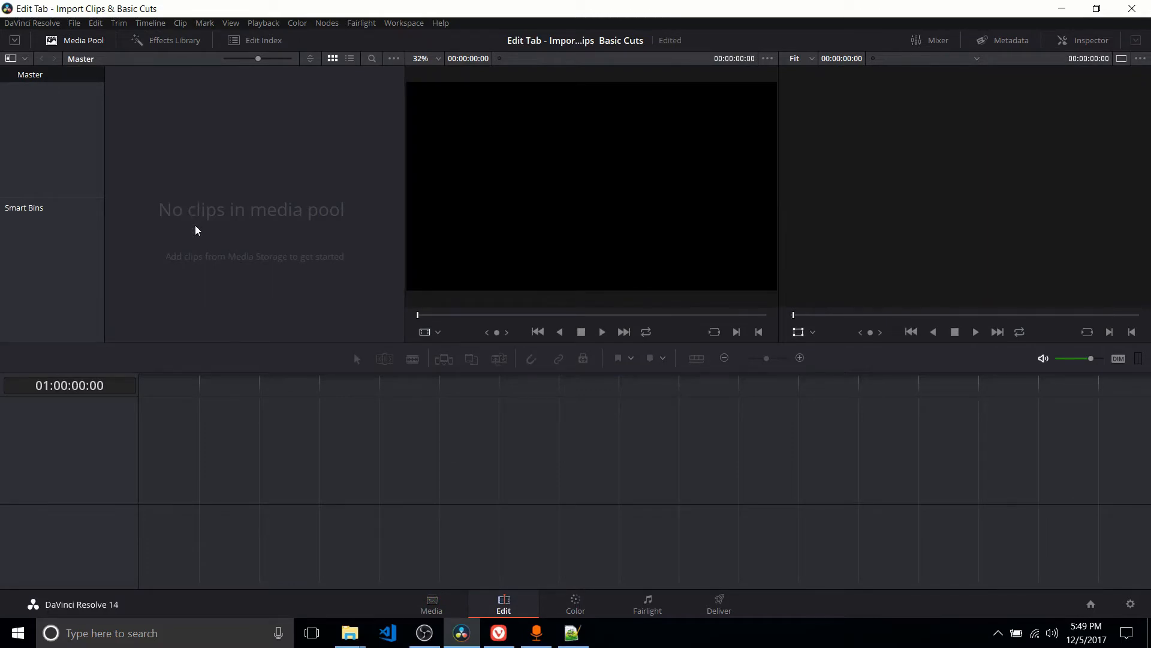
Switch to File Explorer, open the CC folder inside Videos, and return to DaVinci Resolve's Edit page.
{"action": "left_click", "coordinate": [349, 632]}
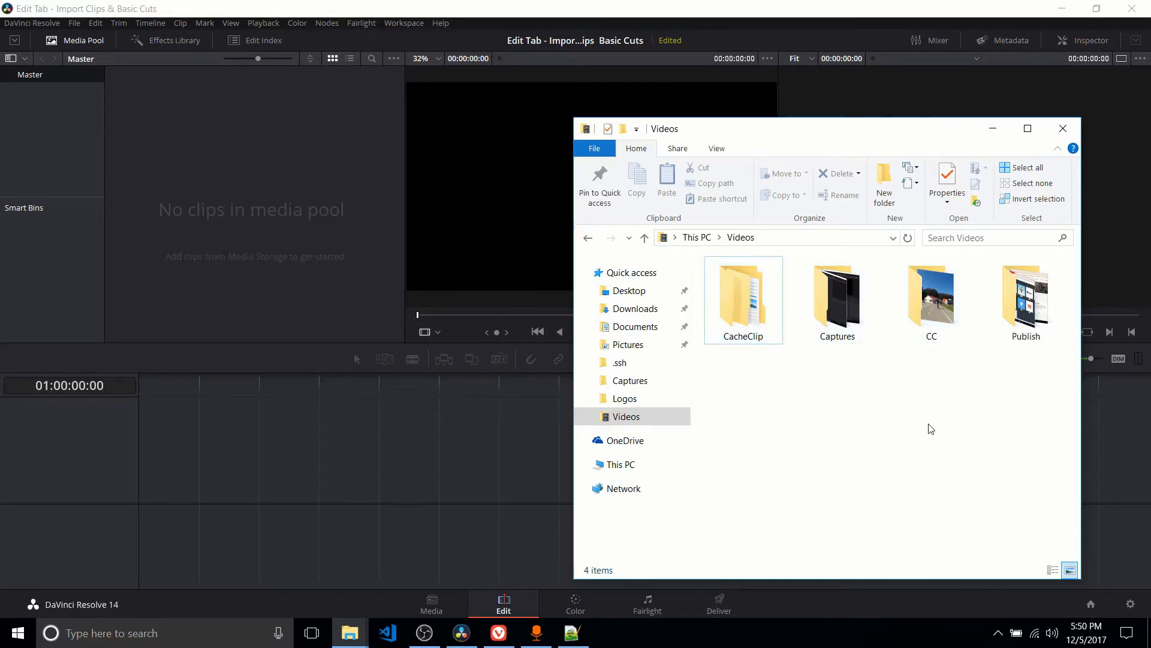
{"action": "double_click", "coordinate": [918, 304]}
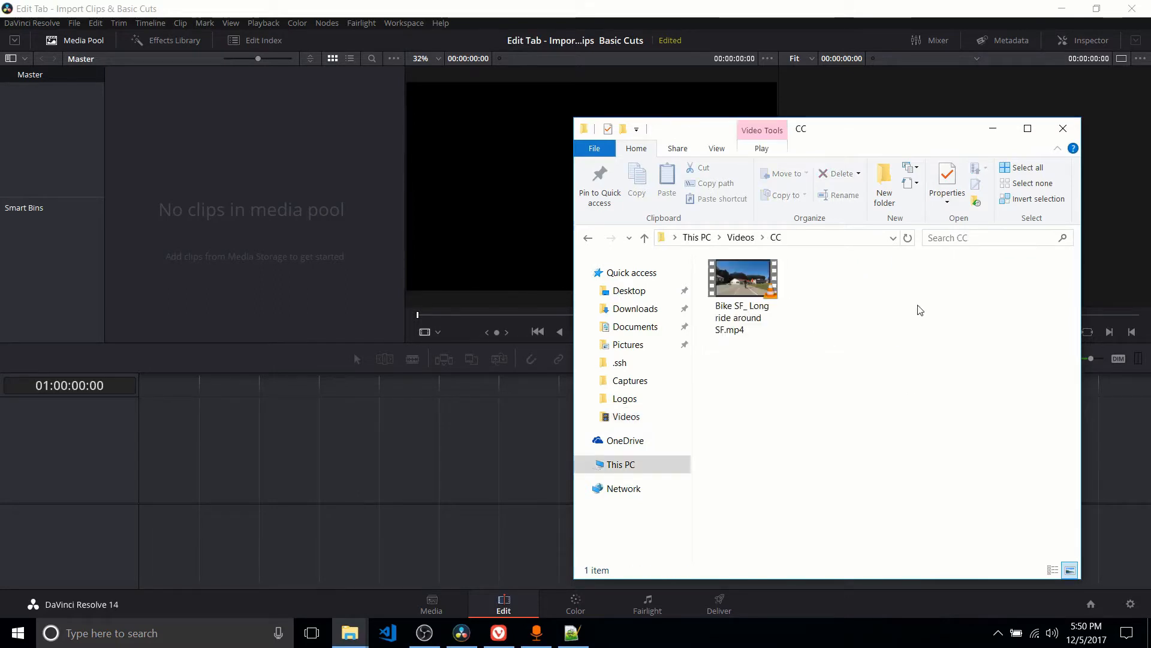
{"action": "left_click_drag", "start_coordinate": [746, 278], "coordinate": [712, 293]}
{"action": "left_click", "coordinate": [437, 607]}
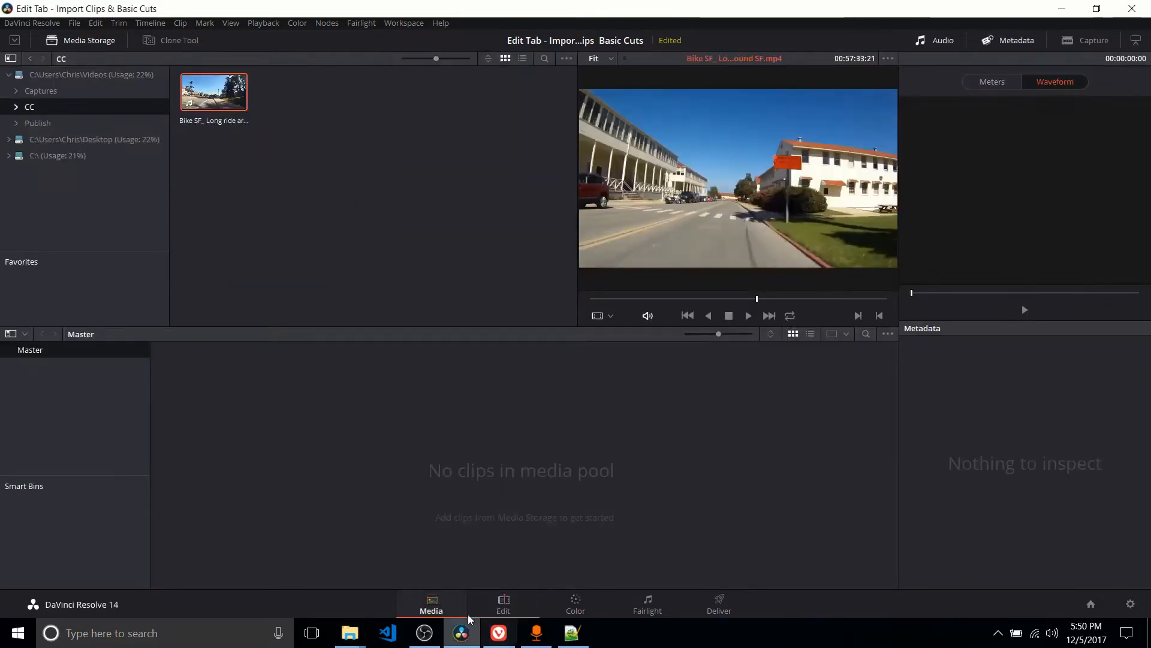
{"action": "left_click", "coordinate": [498, 606]}
Import Bike SF_ Long ride around SF.mp4 from File Explorer's CC folder into the media pool, changing the timeline frame rate to match.
{"action": "mouse_move", "coordinate": [350, 633]}
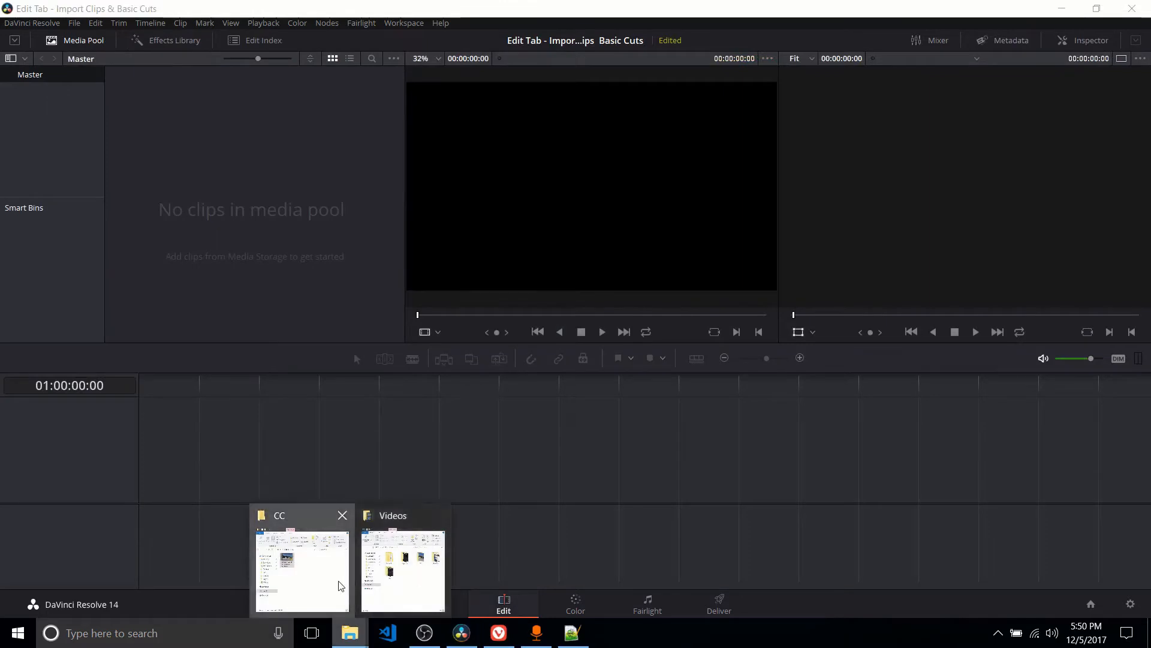
{"action": "left_click", "coordinate": [341, 586]}
{"action": "left_click_drag", "start_coordinate": [744, 282], "coordinate": [260, 232]}
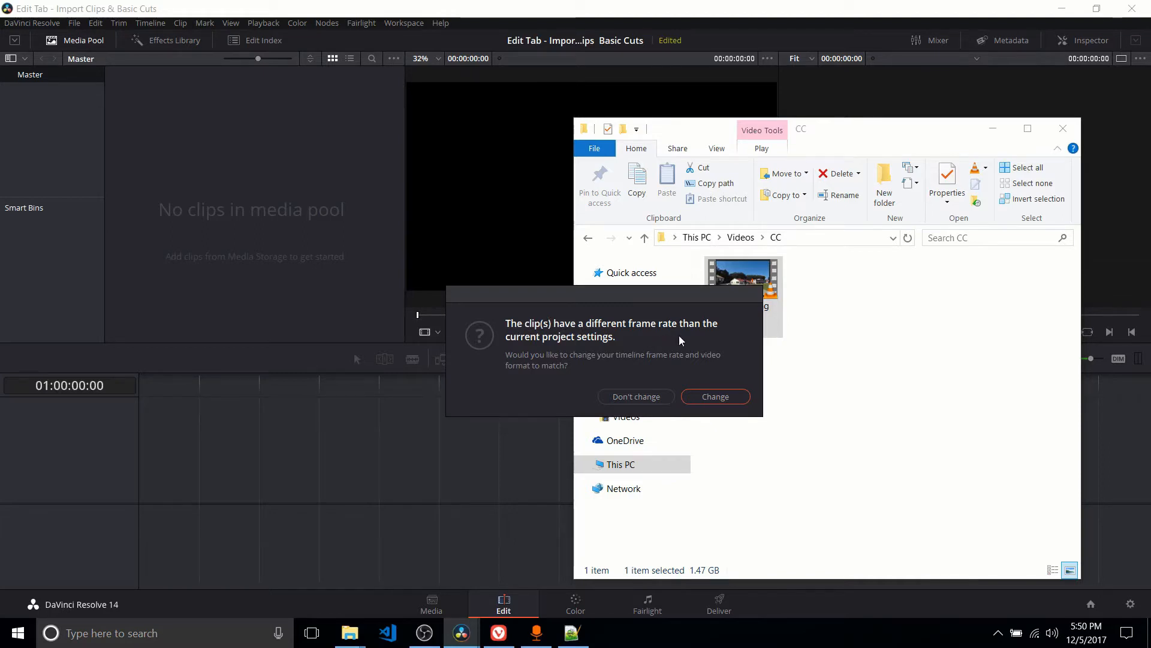
{"action": "left_click_drag", "start_coordinate": [682, 298], "coordinate": [560, 311]}
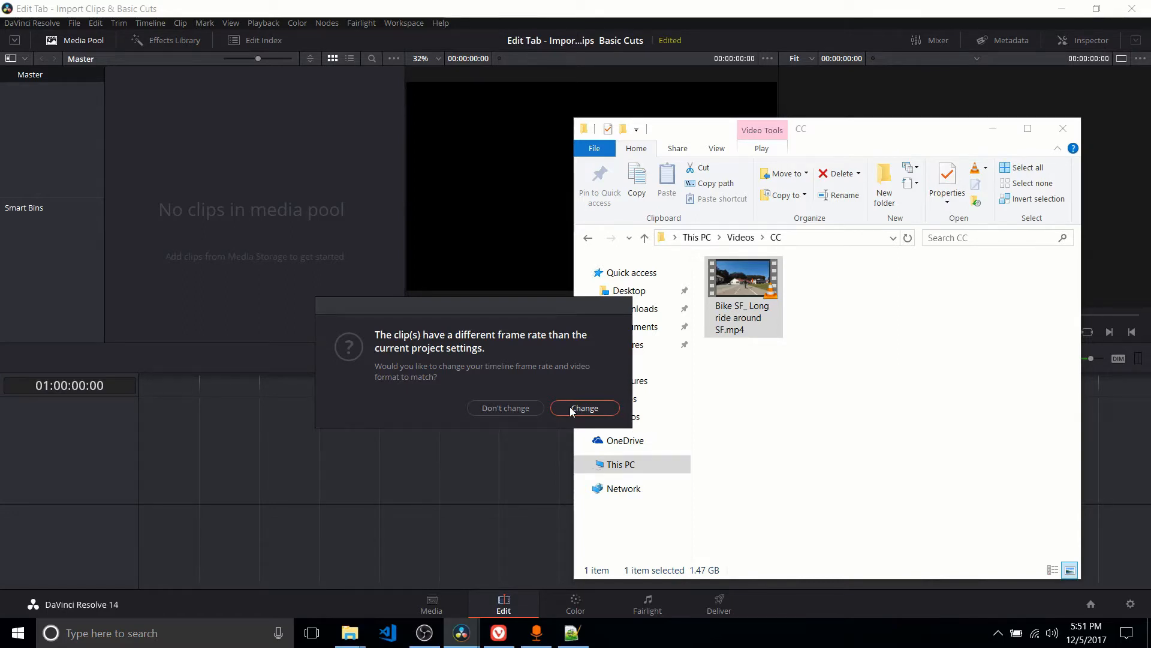
{"action": "left_click", "coordinate": [569, 406]}
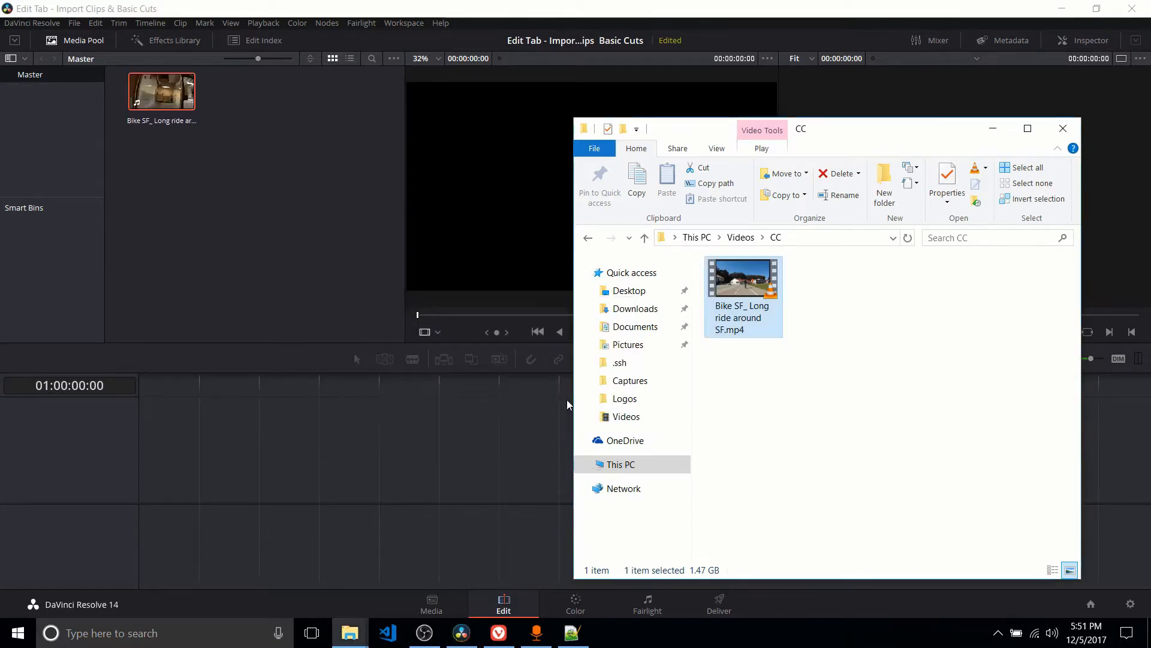
{"action": "left_click", "coordinate": [993, 128]}
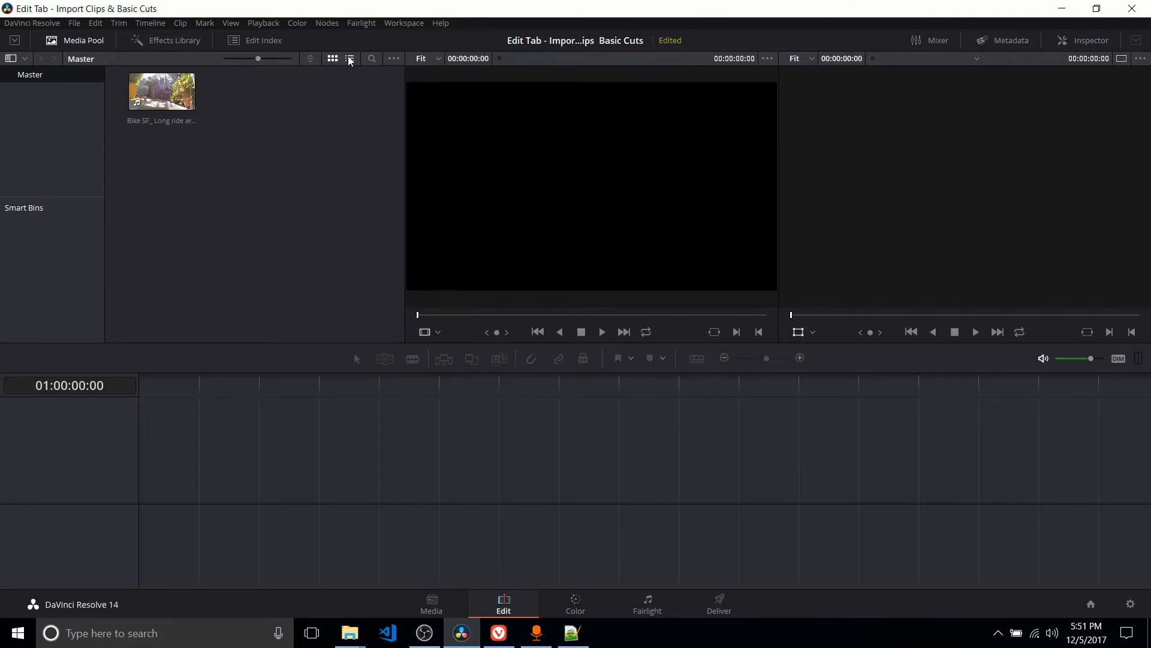
Examine the imported clip's resolution, frame rate and file path in list view, and restore the thumbnail view.
{"action": "left_click", "coordinate": [350, 59]}
{"action": "left_click_drag", "start_coordinate": [152, 340], "coordinate": [242, 335]}
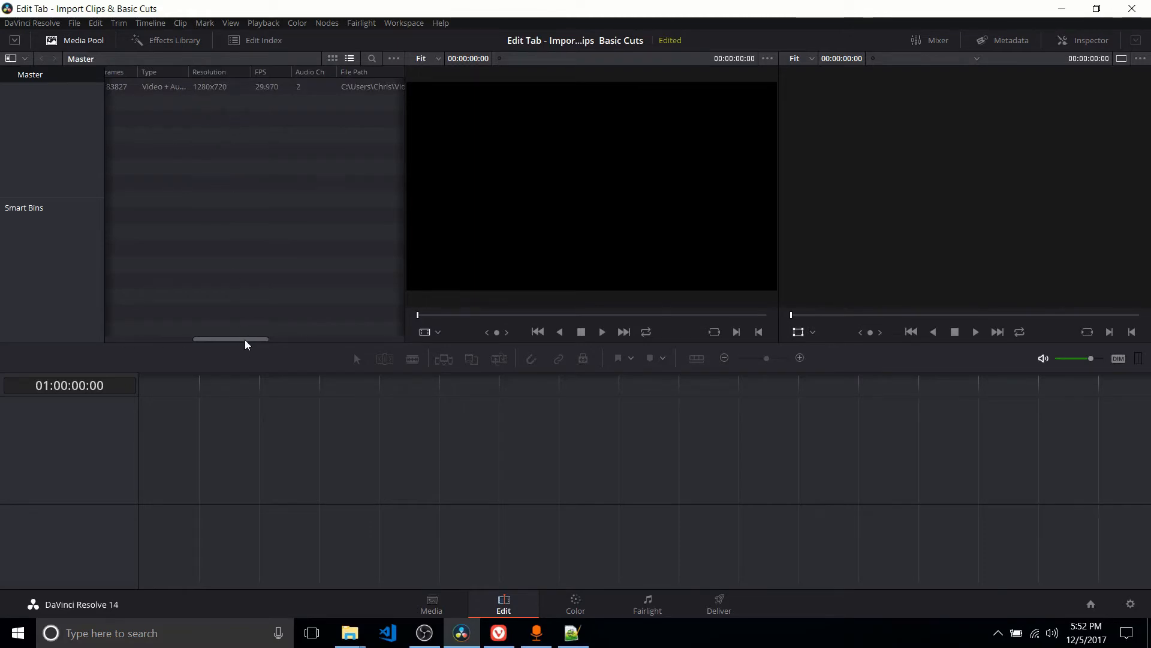
{"action": "left_click_drag", "start_coordinate": [244, 339], "coordinate": [266, 340]}
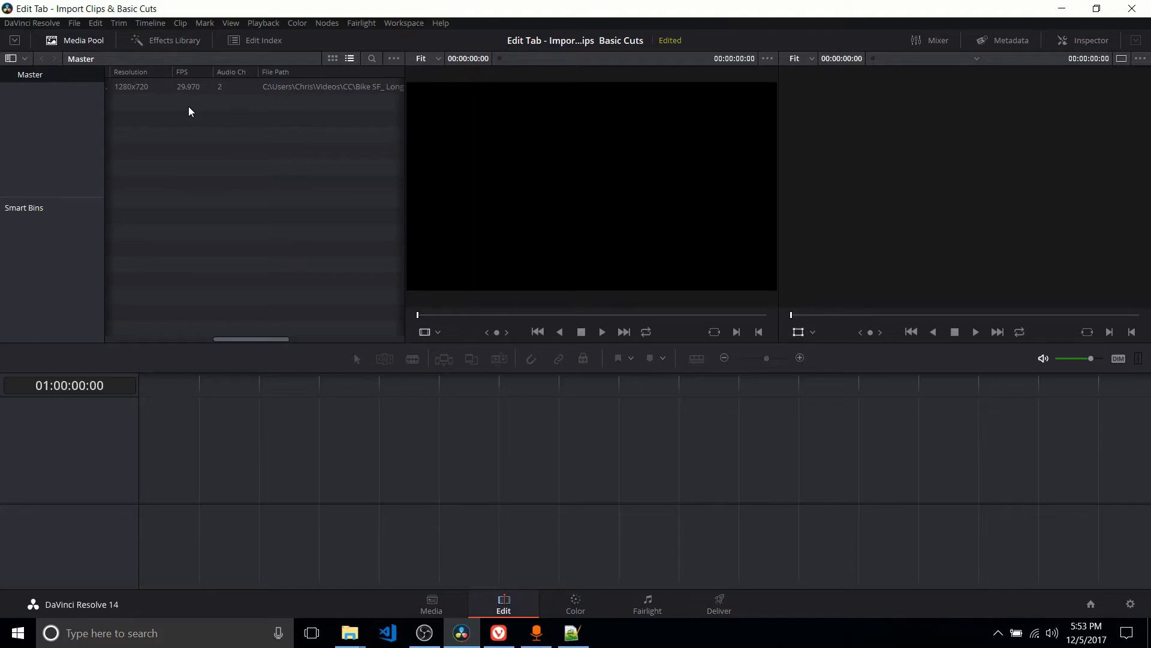
{"action": "left_click", "coordinate": [333, 58]}
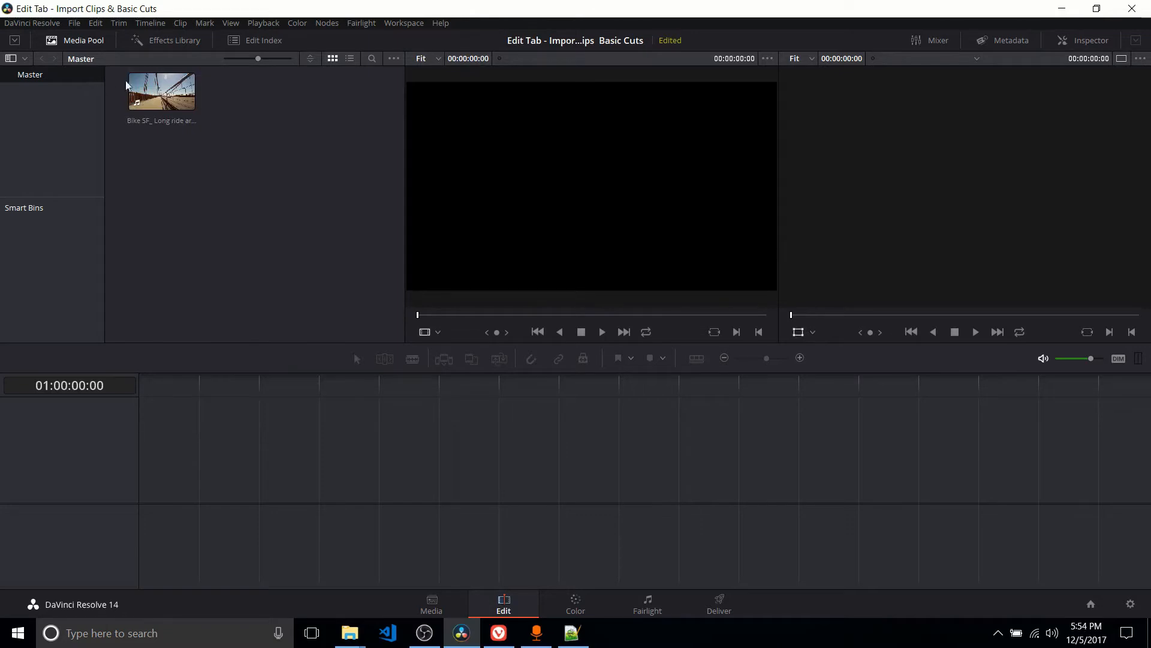
Select the Bike SF clip, look at the audio mixer and metadata panels, and hide both again.
{"action": "left_click", "coordinate": [157, 91]}
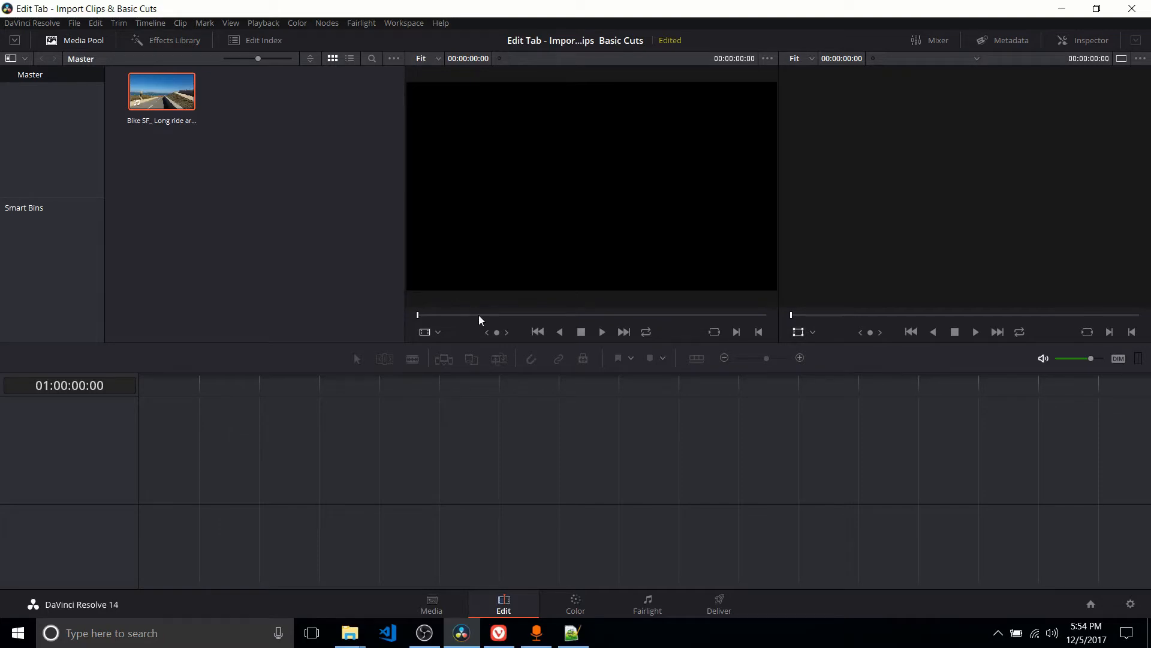
{"action": "mouse_move", "coordinate": [486, 308]}
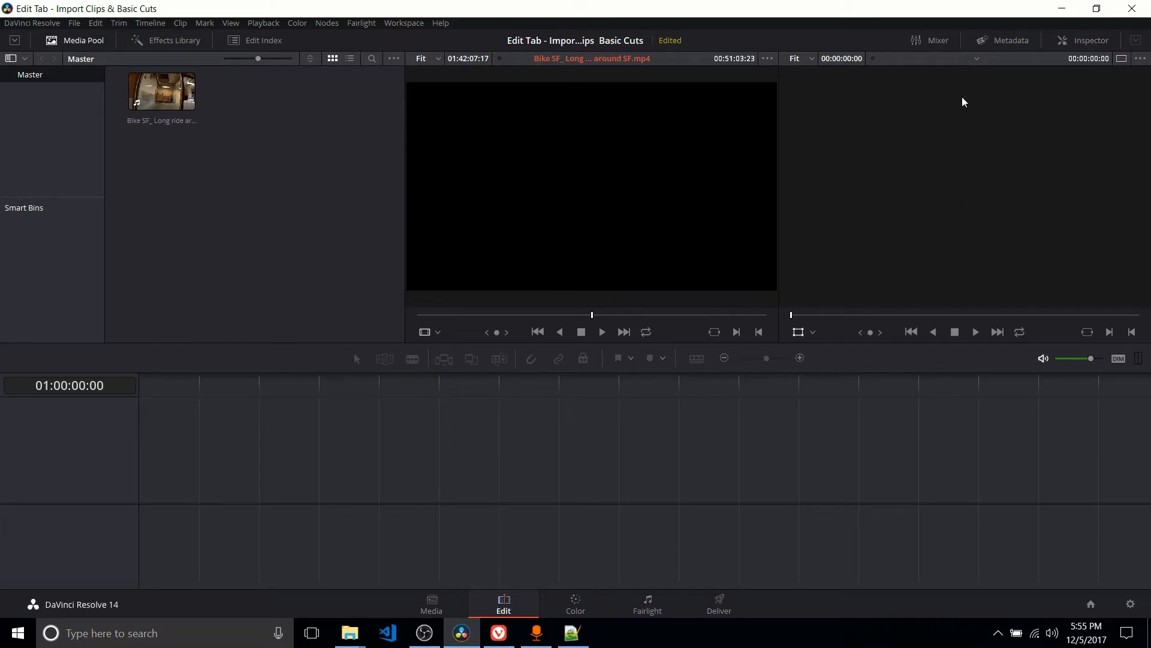
{"action": "left_click", "coordinate": [937, 42]}
{"action": "left_click", "coordinate": [939, 42]}
{"action": "left_click", "coordinate": [1006, 48]}
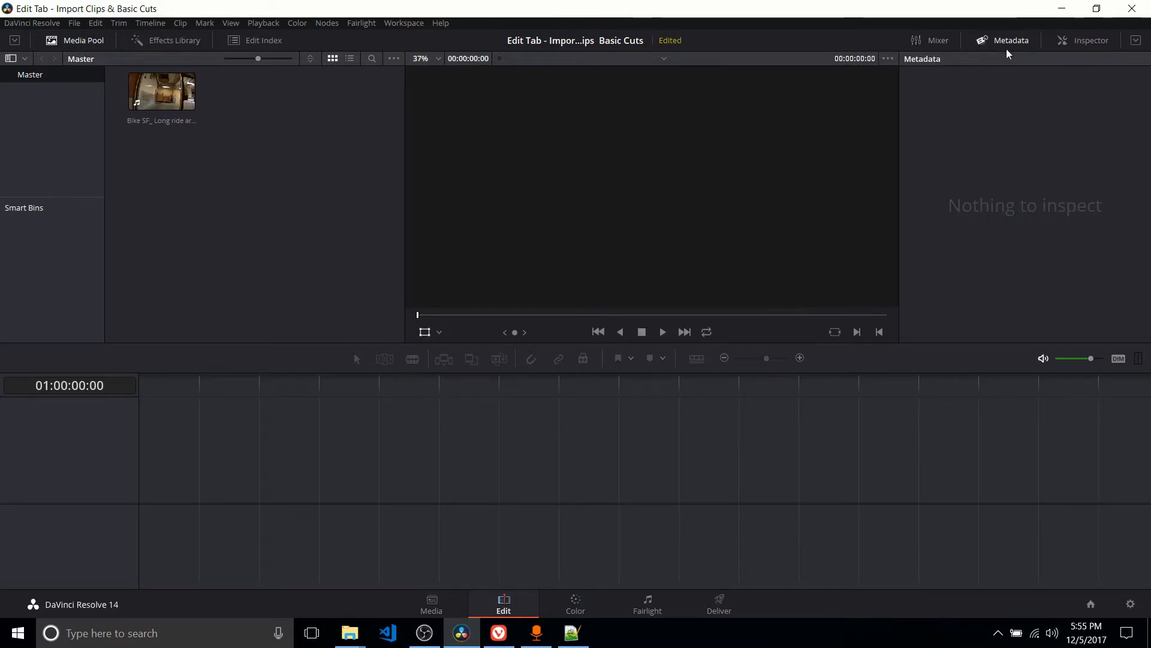
{"action": "left_click", "coordinate": [1006, 42]}
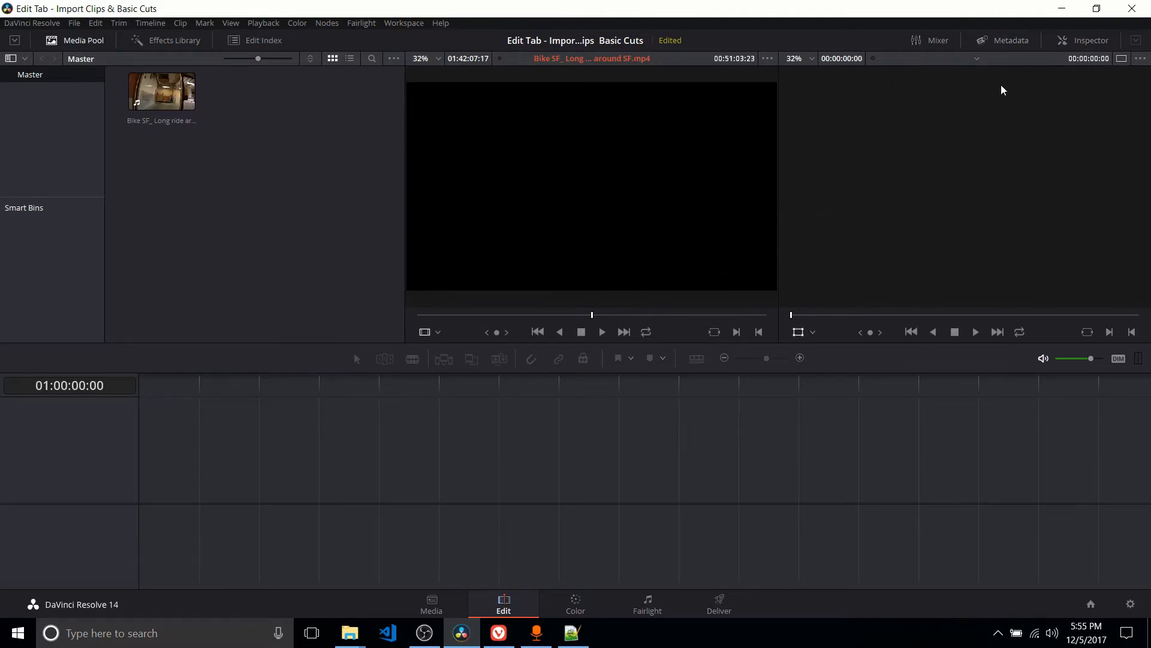
Load the Bike SF clip into the source viewer and preview it at several points along its length.
{"action": "left_click", "coordinate": [167, 123]}
{"action": "double_click", "coordinate": [177, 96]}
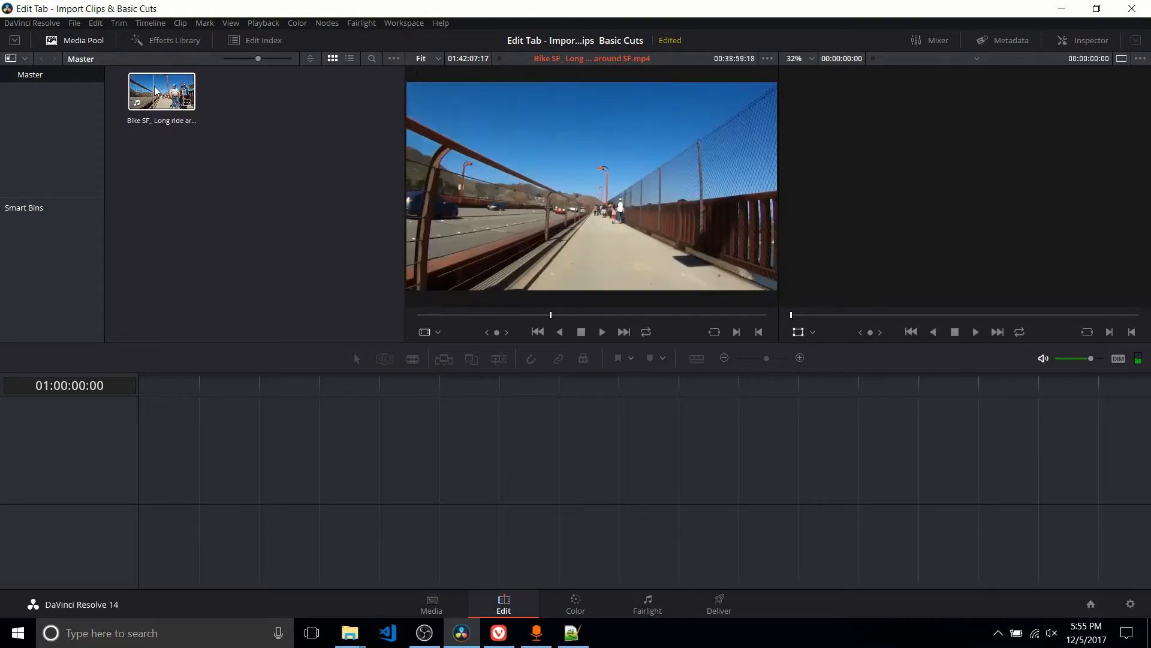
{"action": "left_click", "coordinate": [156, 91]}
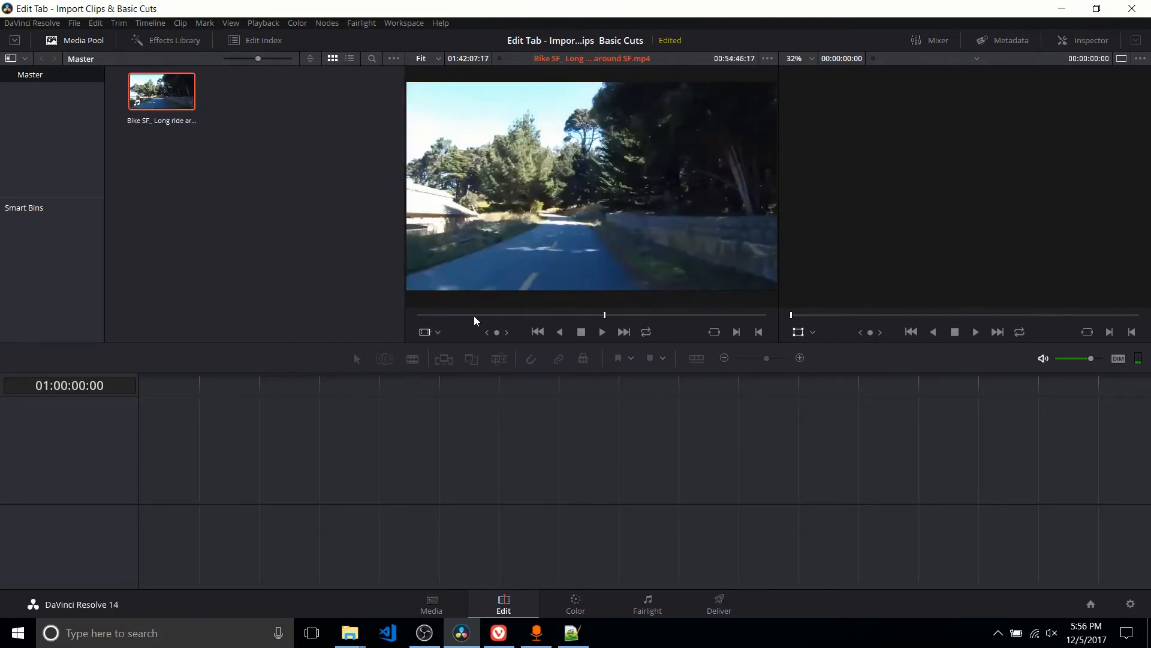
{"action": "left_click", "coordinate": [517, 315]}
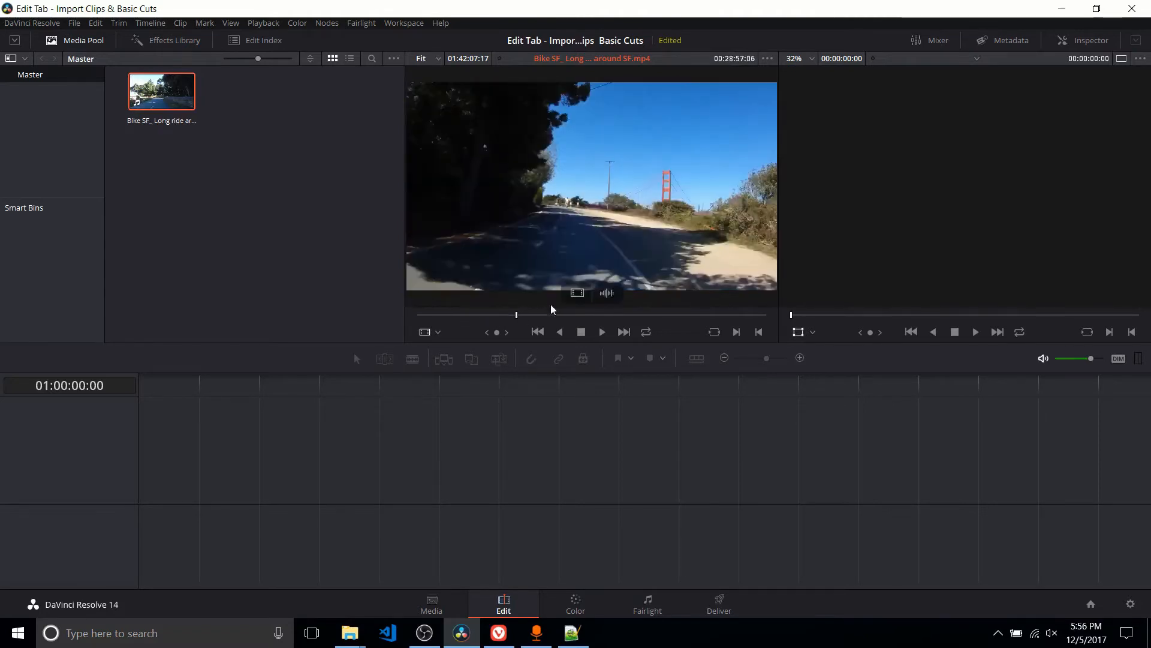
{"action": "left_click", "coordinate": [663, 314]}
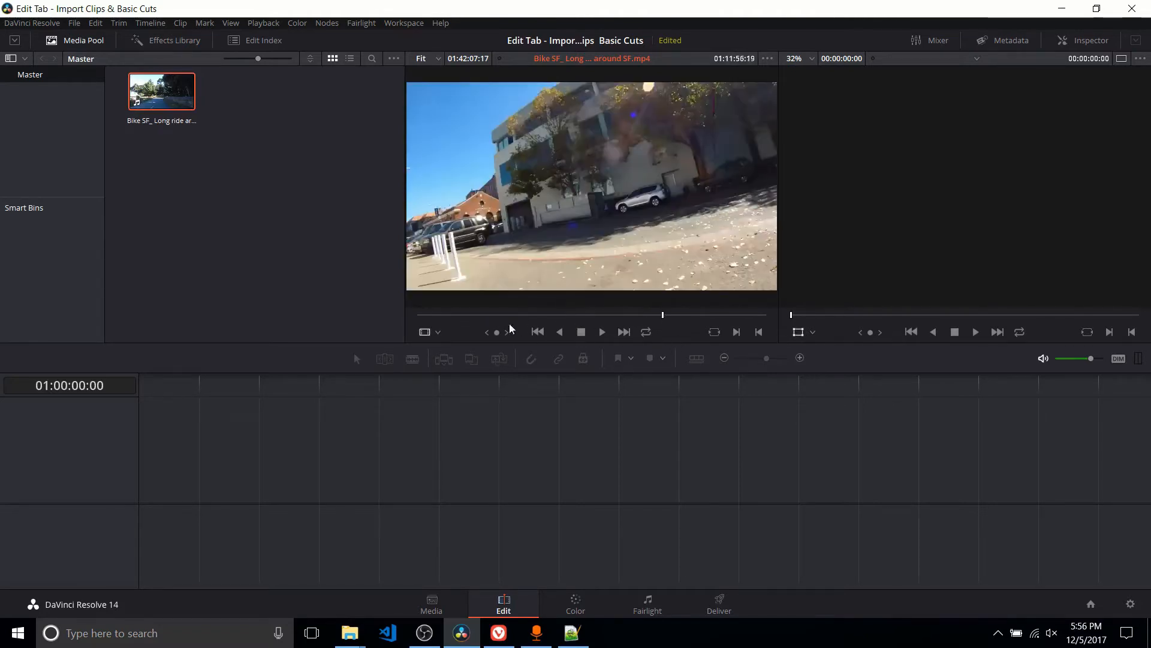
Mark an In point at 00:19:39:05 and an Out point at 00:25:26:19 on the source clip.
{"action": "mouse_move", "coordinate": [501, 302]}
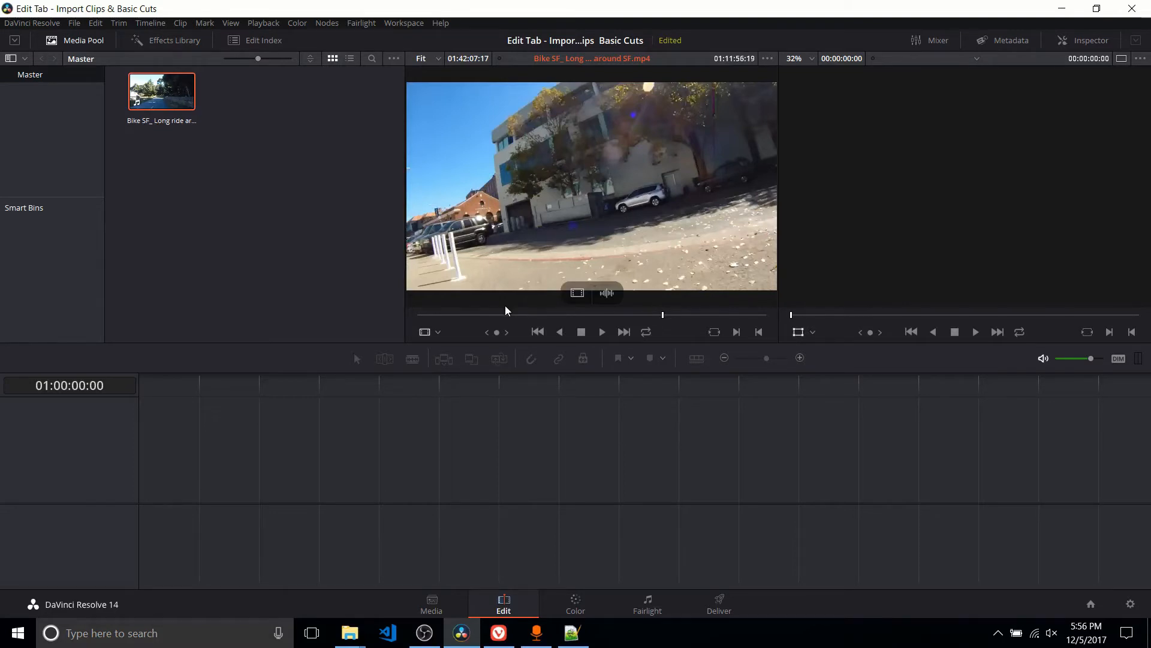
{"action": "left_click", "coordinate": [484, 315]}
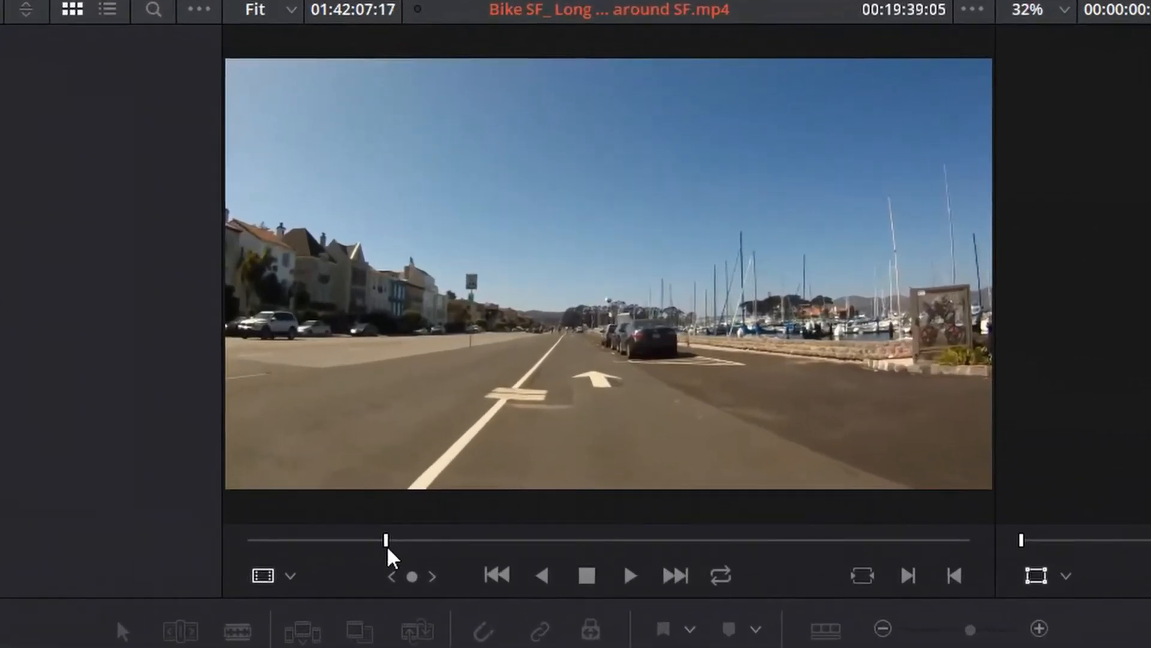
{"action": "key", "text": "i"}
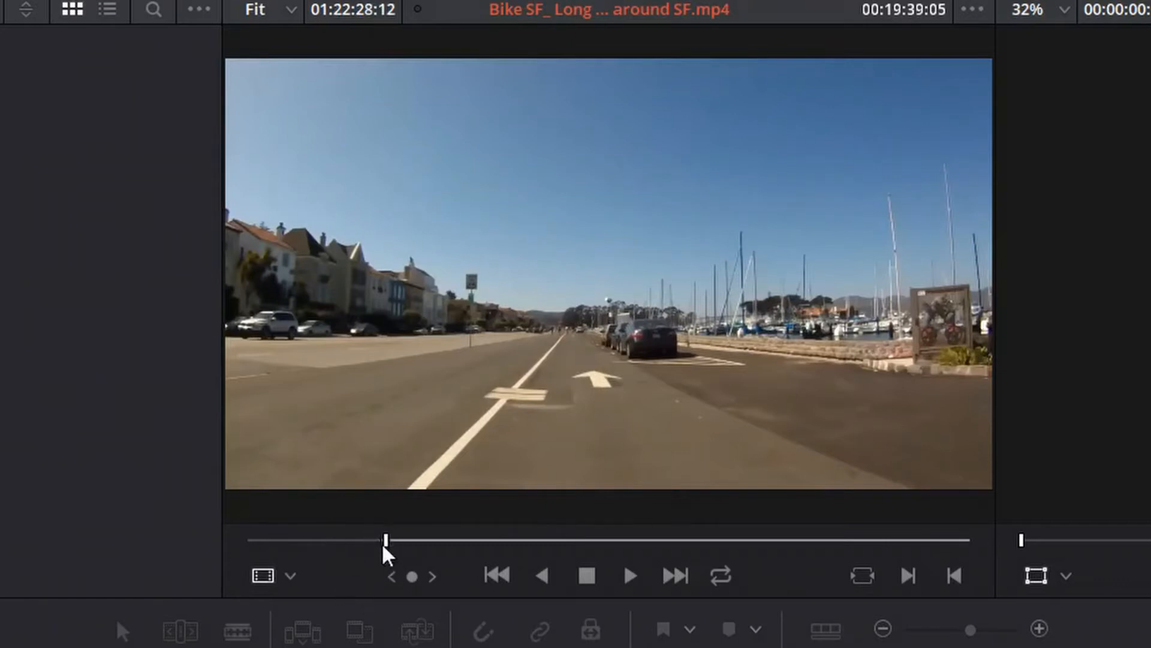
{"action": "left_click", "coordinate": [428, 540]}
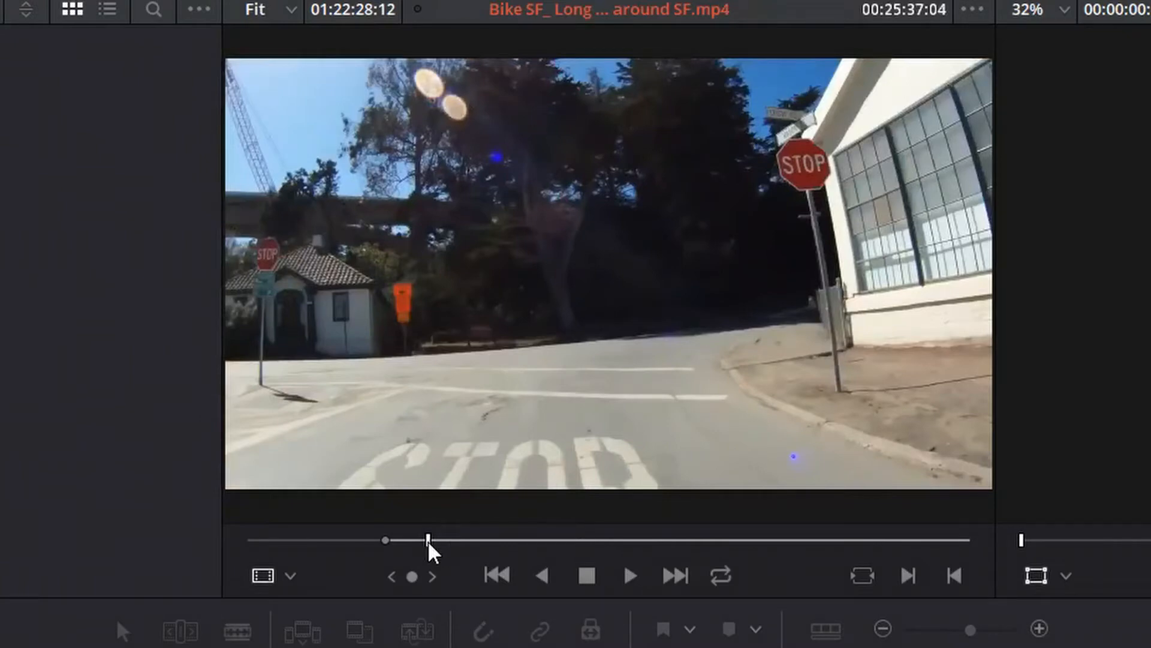
{"action": "left_click", "coordinate": [427, 540]}
{"action": "key", "text": "o"}
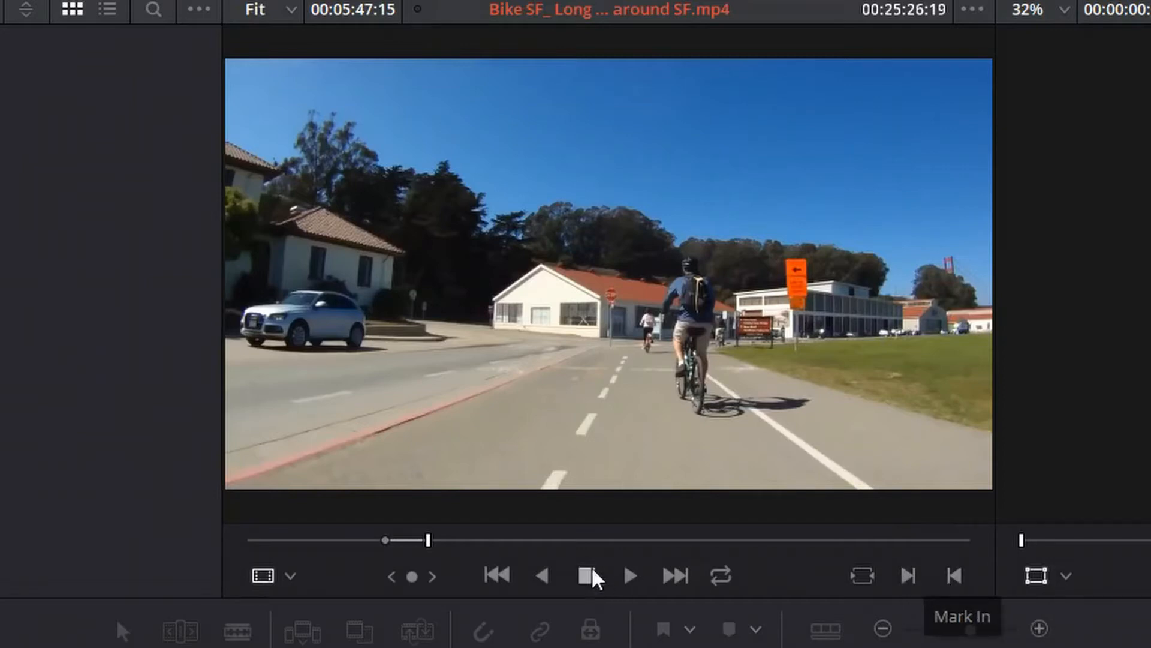
Mark a new source range with the In point at 00:37:43:18 and the Out point at 00:42:48:28.
{"action": "left_click", "coordinate": [514, 541]}
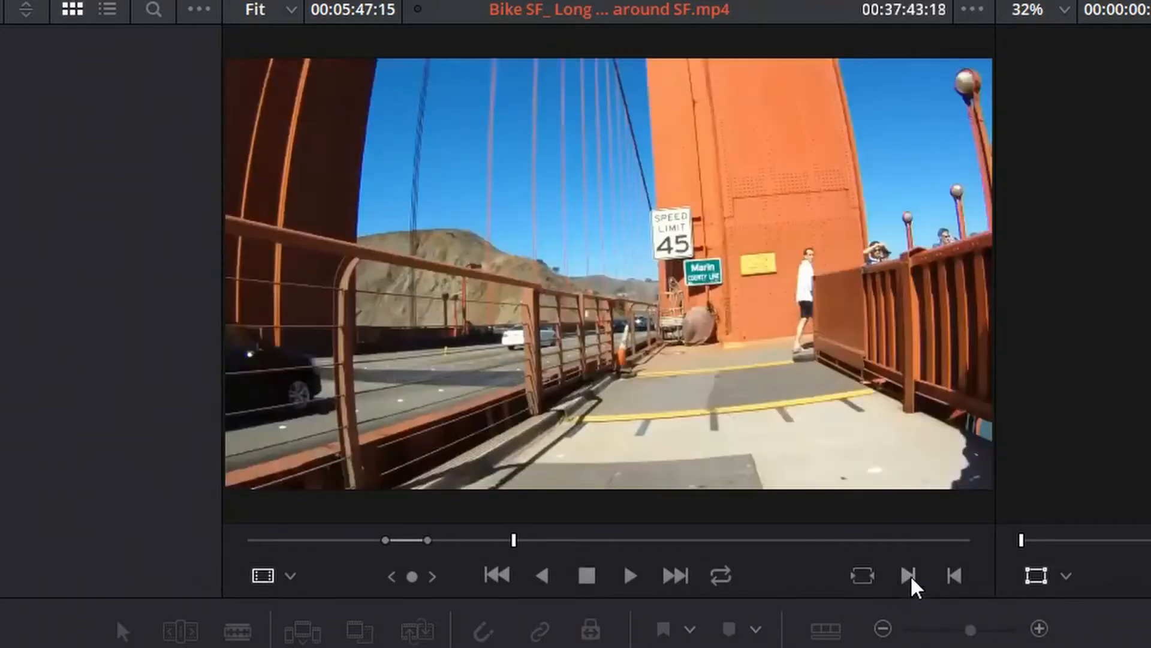
{"action": "left_click", "coordinate": [910, 575]}
{"action": "left_click", "coordinate": [551, 540]}
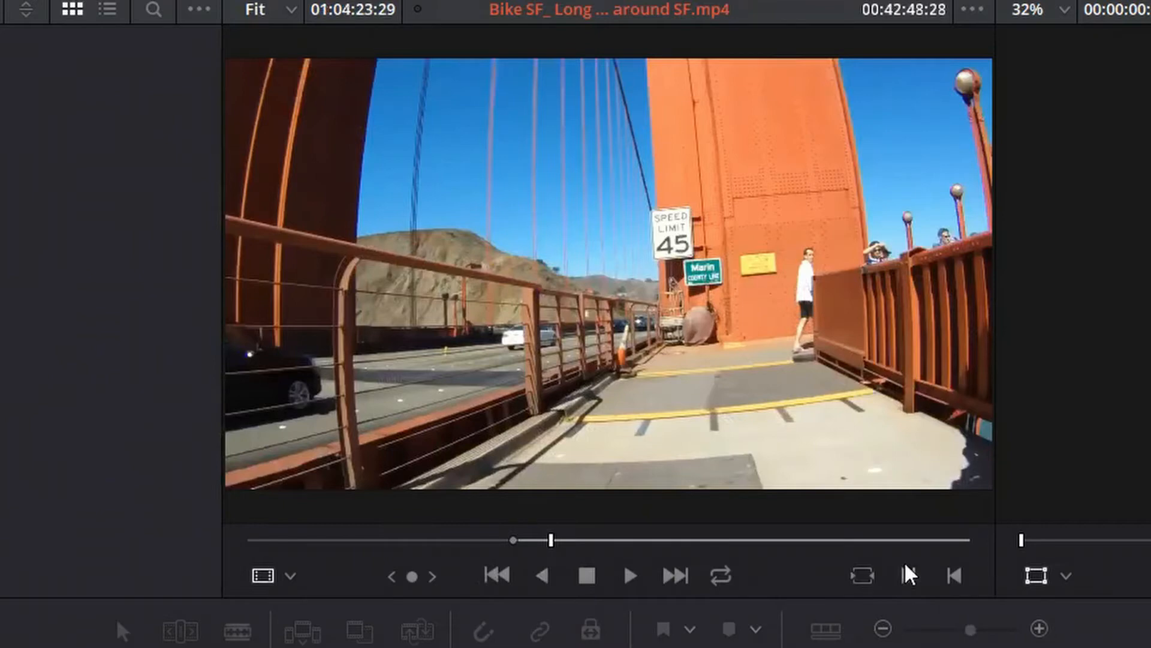
{"action": "left_click", "coordinate": [954, 576]}
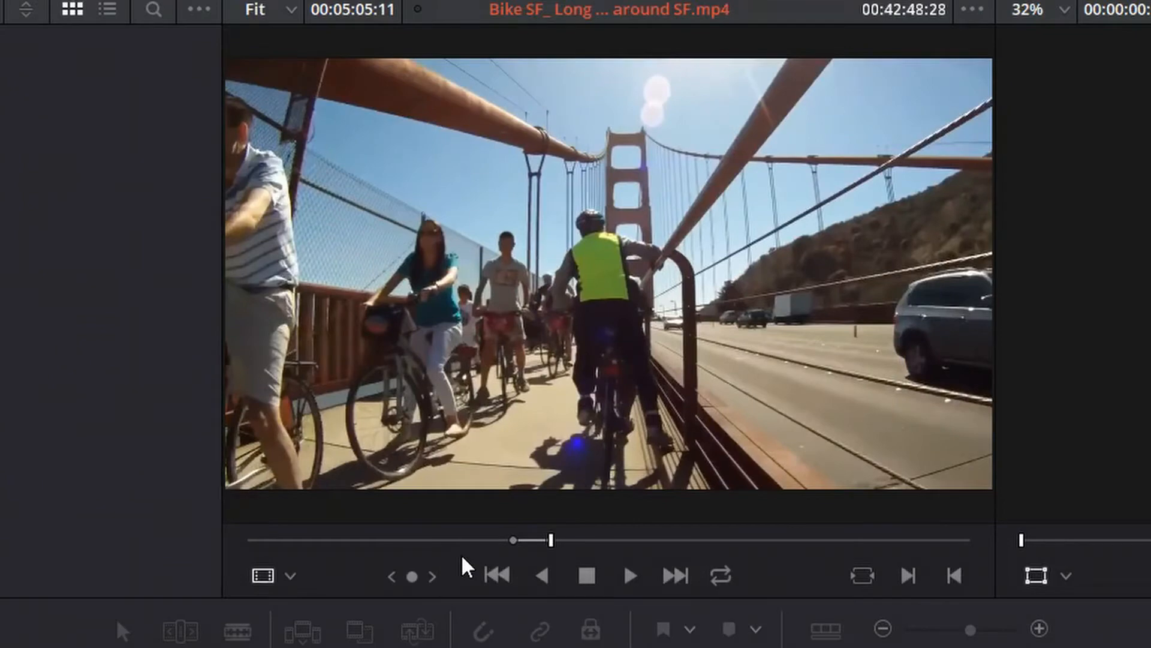
{"action": "mouse_move", "coordinate": [660, 453]}
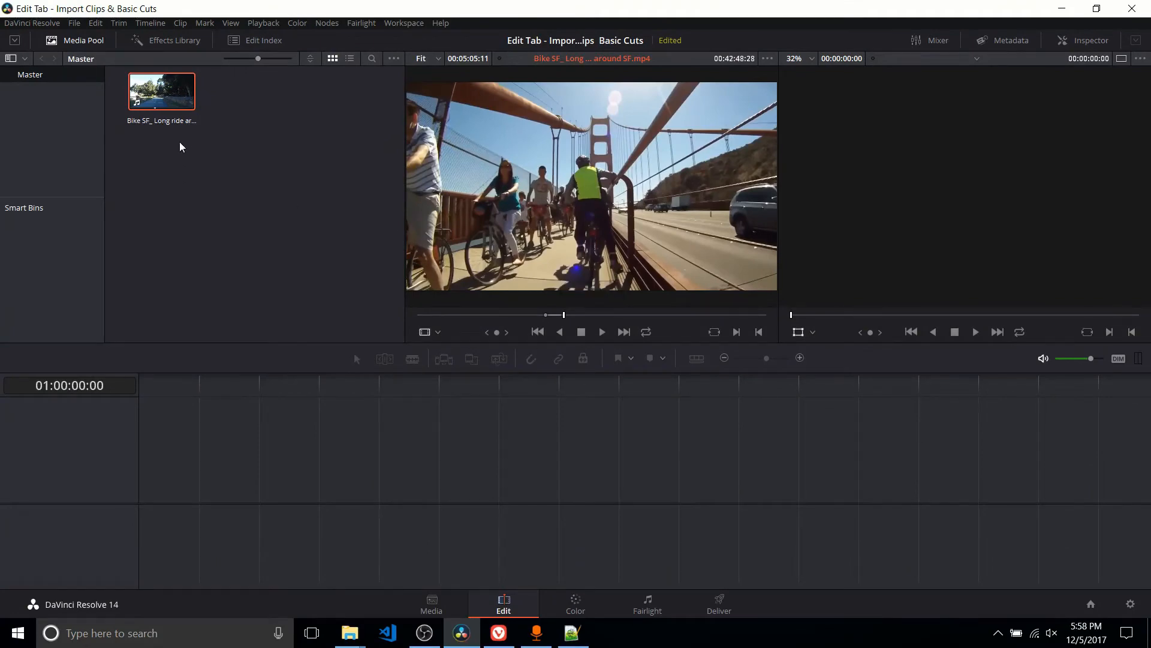
Place the marked source range of the bike clip at the start of a new timeline on Video 1 and Audio 1.
{"action": "mouse_move", "coordinate": [164, 90]}
{"action": "left_mouse_down"}
{"action": "mouse_move", "coordinate": [201, 384]}
{"action": "mouse_move", "coordinate": [229, 451]}
{"action": "mouse_move", "coordinate": [172, 120]}
{"action": "mouse_move", "coordinate": [183, 100]}
{"action": "left_mouse_up"}
{"action": "left_click", "coordinate": [592, 155]}
{"action": "left_click_drag", "start_coordinate": [594, 158], "coordinate": [147, 491]}
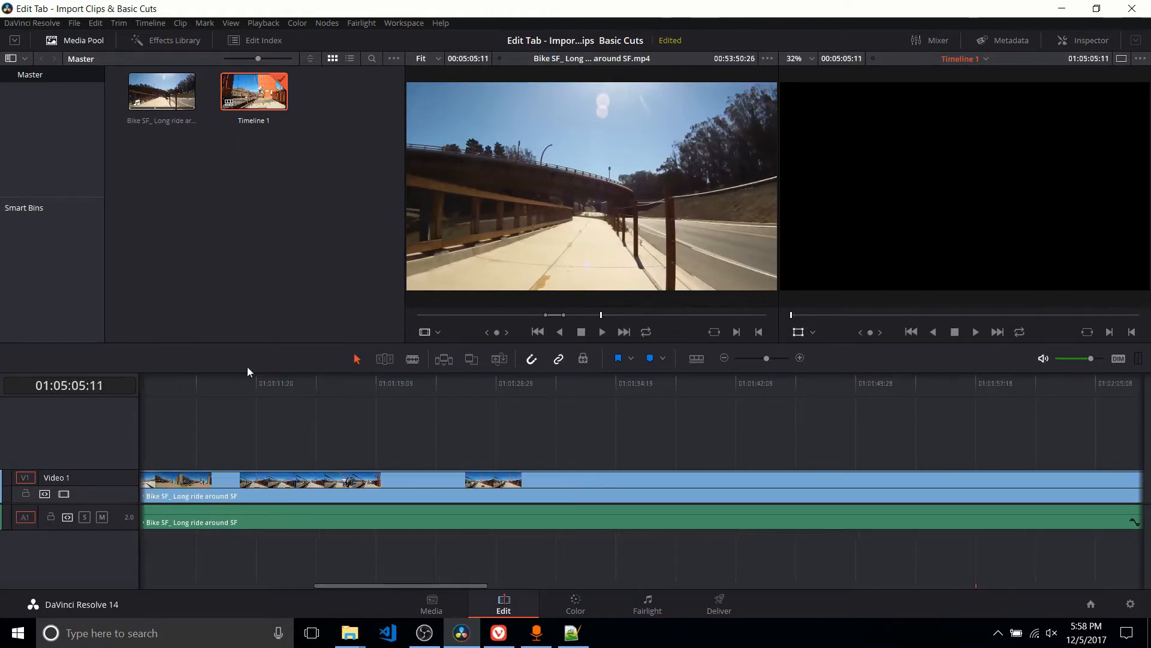
{"action": "left_click_drag", "start_coordinate": [563, 190], "coordinate": [275, 451]}
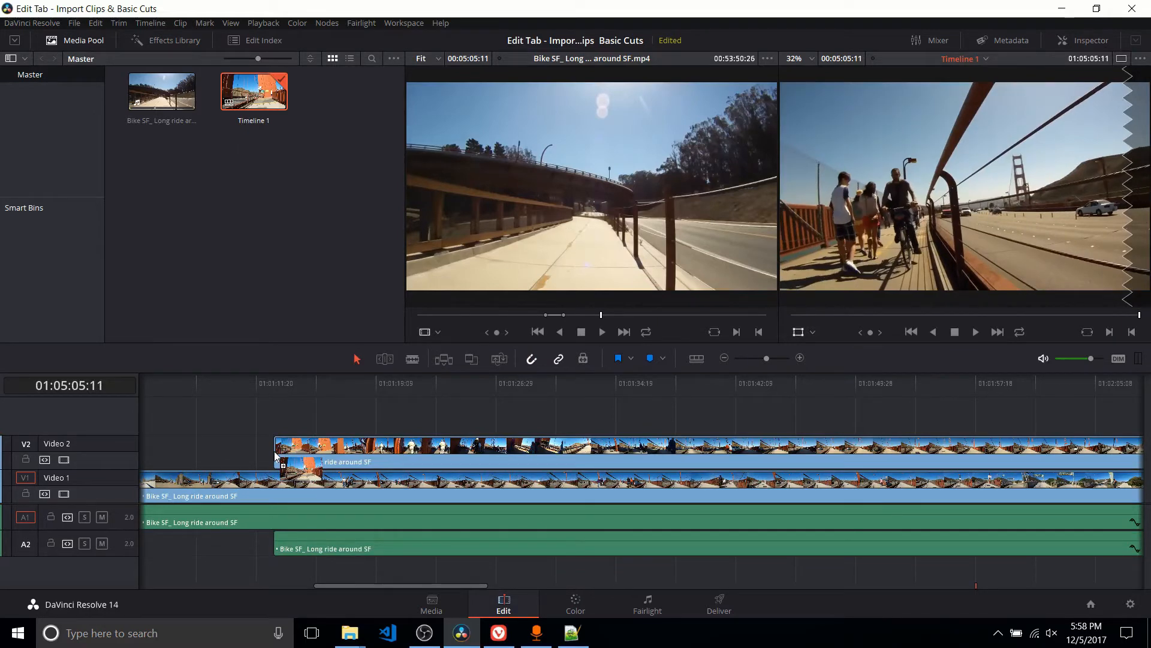
{"action": "left_click_drag", "start_coordinate": [275, 454], "coordinate": [275, 454]}
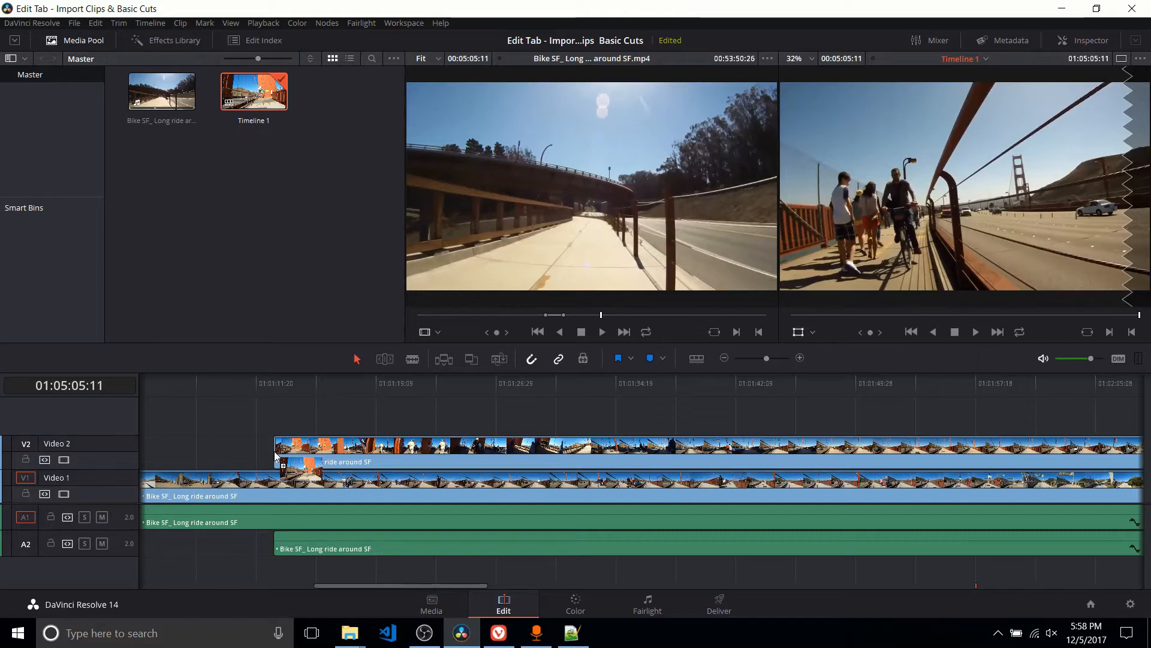
{"action": "left_click_drag", "start_coordinate": [274, 451], "coordinate": [549, 174]}
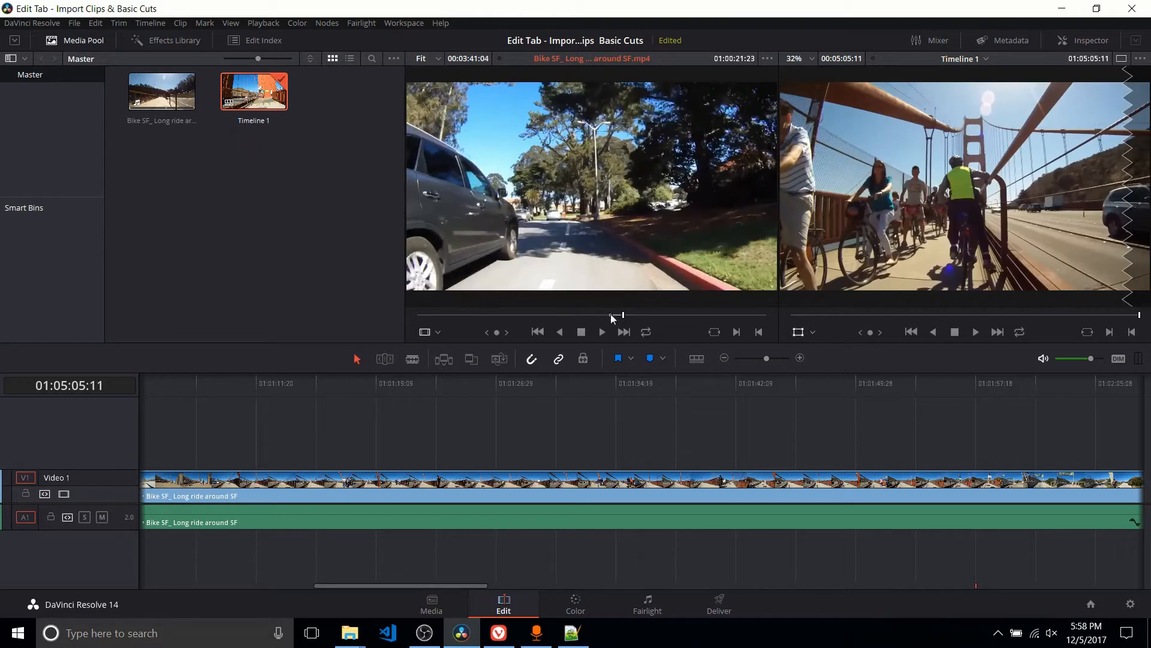
Place the source range ending at 01:00:21:23 on Video 2, starting at about 01:01:13, and play the timeline across its start.
{"action": "left_click_drag", "start_coordinate": [616, 217], "coordinate": [285, 449]}
{"action": "left_click_drag", "start_coordinate": [937, 585], "coordinate": [307, 585]}
{"action": "left_click_drag", "start_coordinate": [740, 388], "coordinate": [773, 384]}
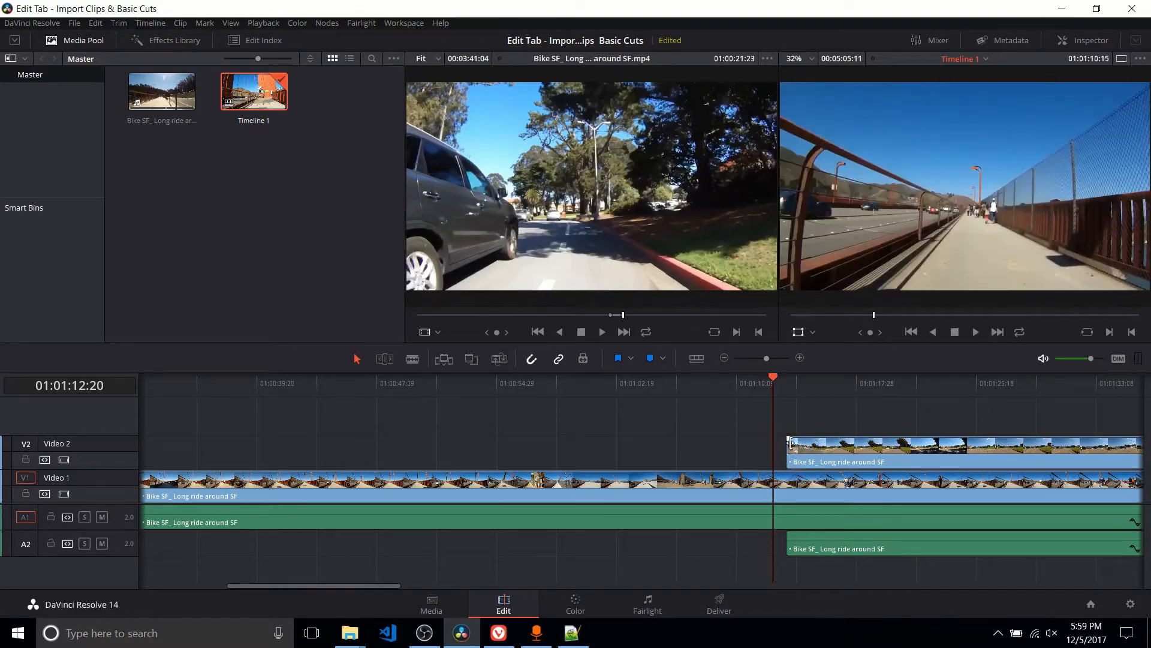
{"action": "left_click", "coordinate": [976, 332]}
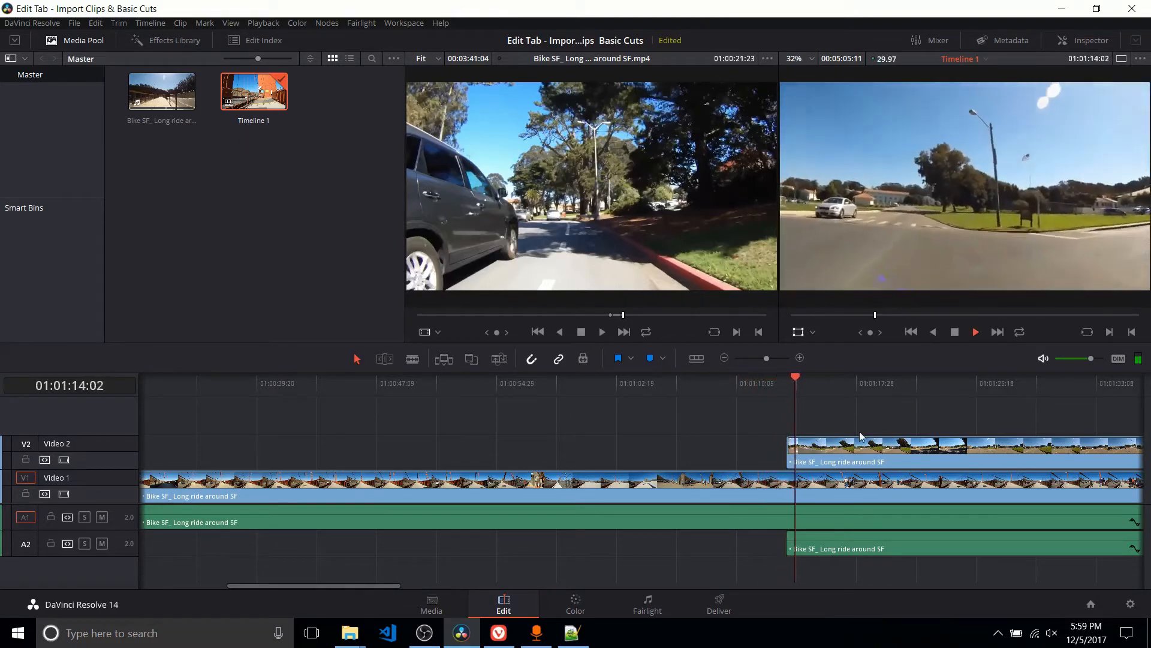
{"action": "left_click", "coordinate": [955, 332]}
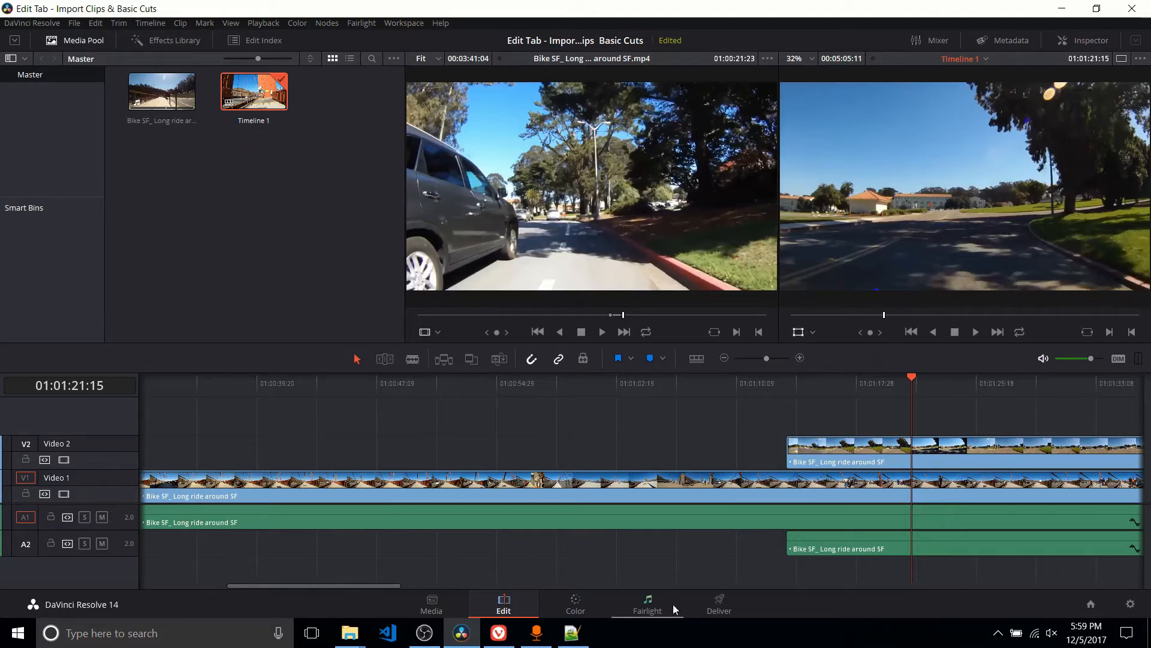
Mute and unmute the Audio 1 track, and do the same with the Audio 2 track.
{"action": "left_click", "coordinate": [103, 517]}
{"action": "left_click", "coordinate": [104, 520]}
{"action": "left_click", "coordinate": [103, 546]}
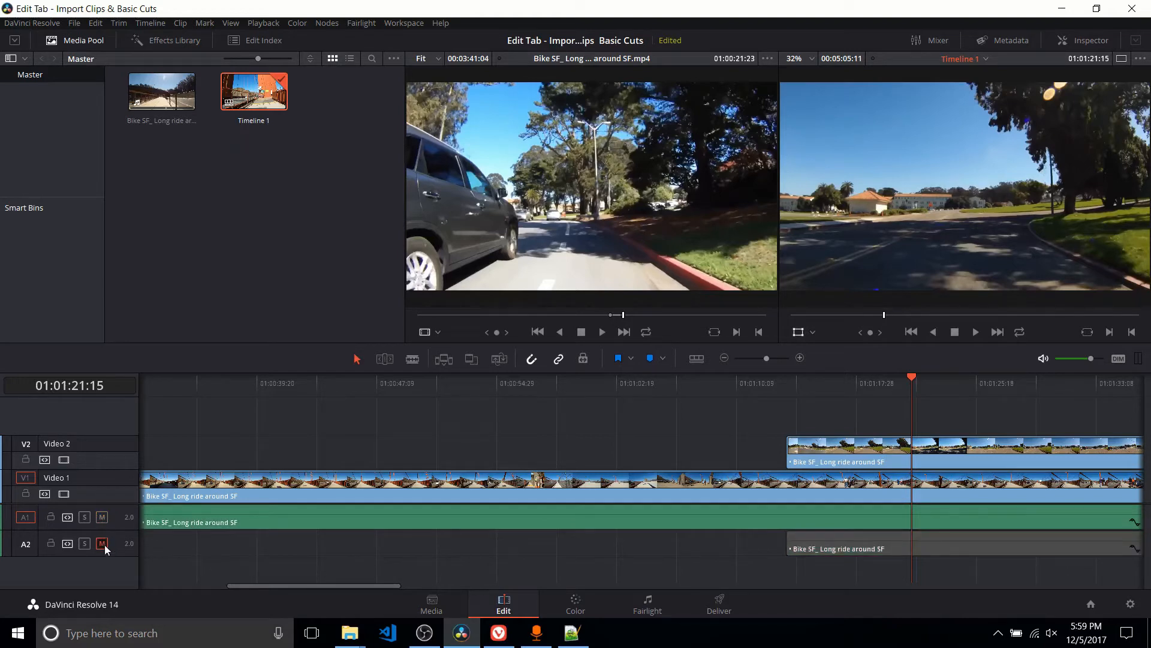
{"action": "left_click", "coordinate": [103, 546]}
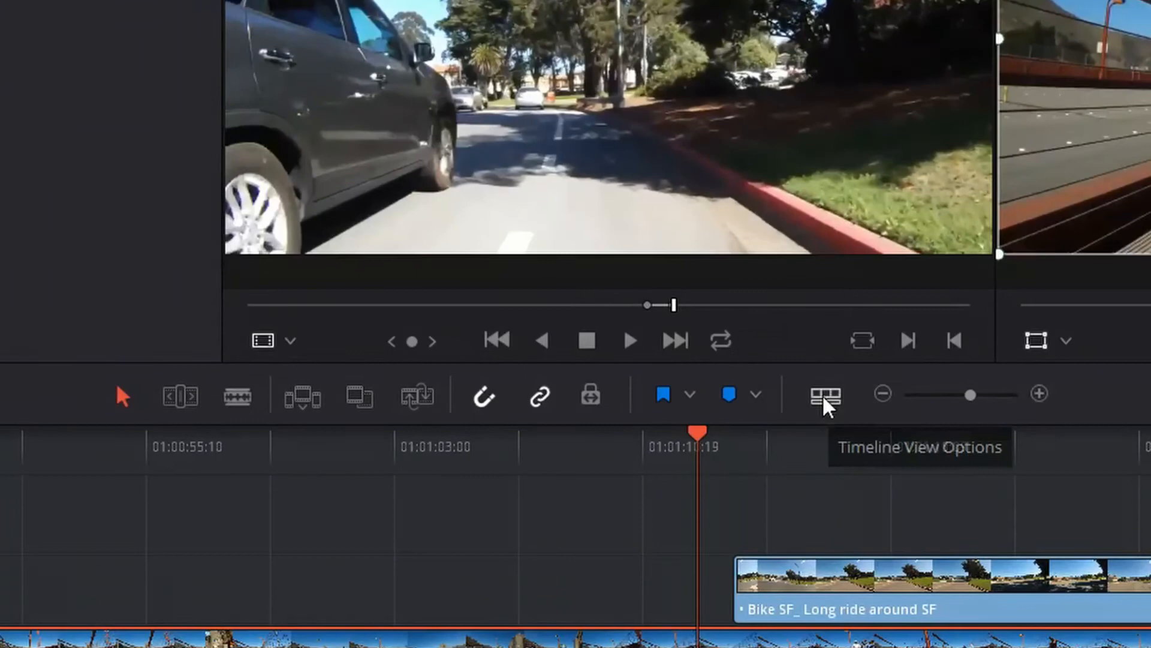
Try the single-thumbnail and simplified timeline clip views and return to the filmstrip view.
{"action": "left_click", "coordinate": [825, 396]}
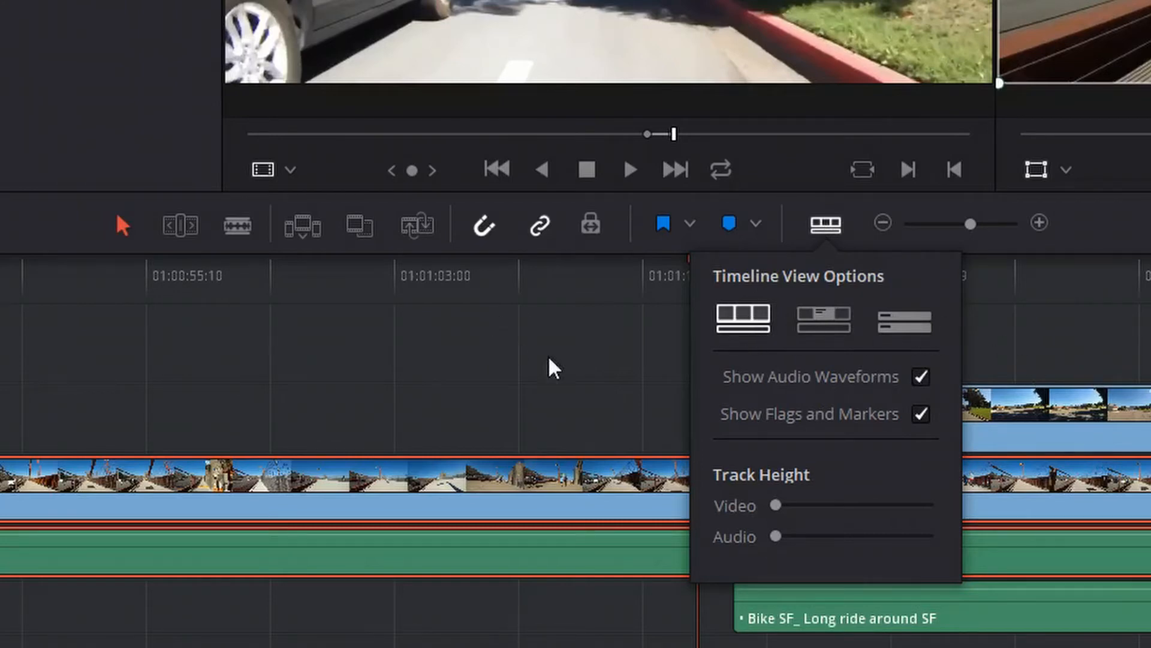
{"action": "left_click", "coordinate": [825, 322]}
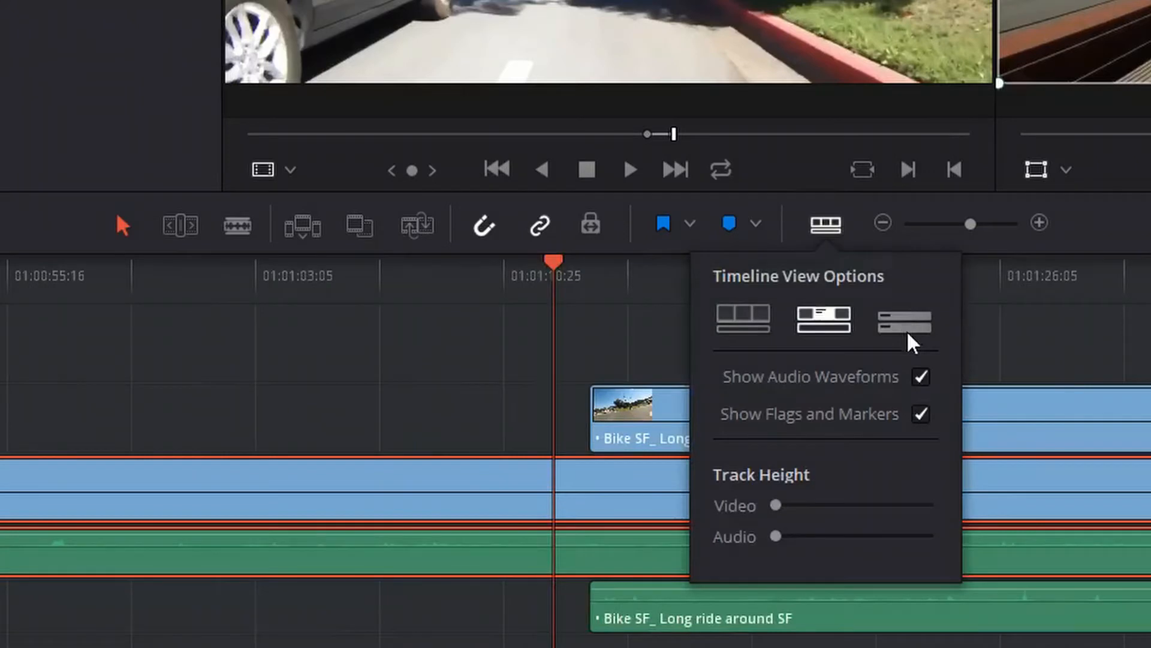
{"action": "left_click", "coordinate": [910, 333]}
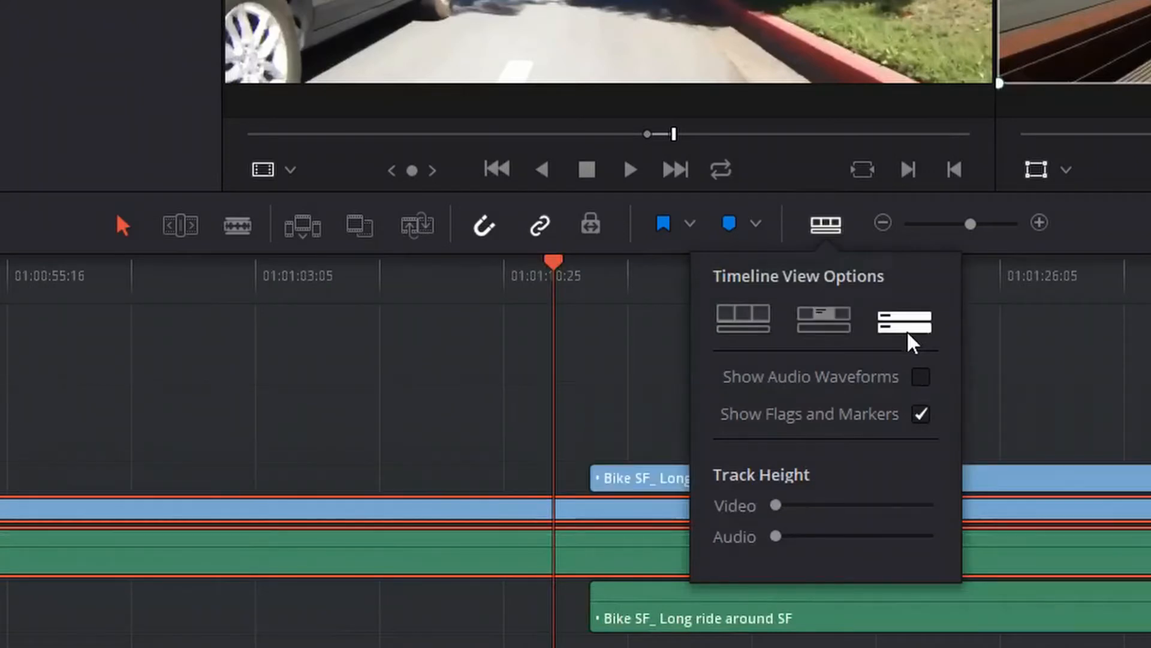
{"action": "left_click", "coordinate": [753, 330]}
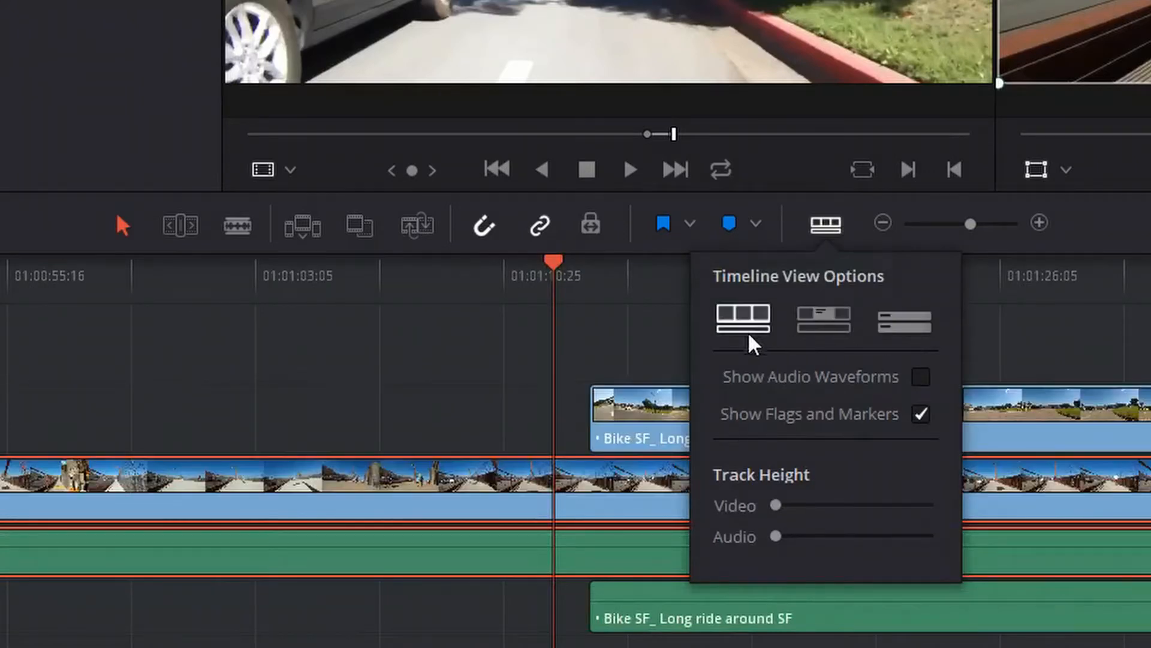
{"action": "left_click", "coordinate": [640, 339]}
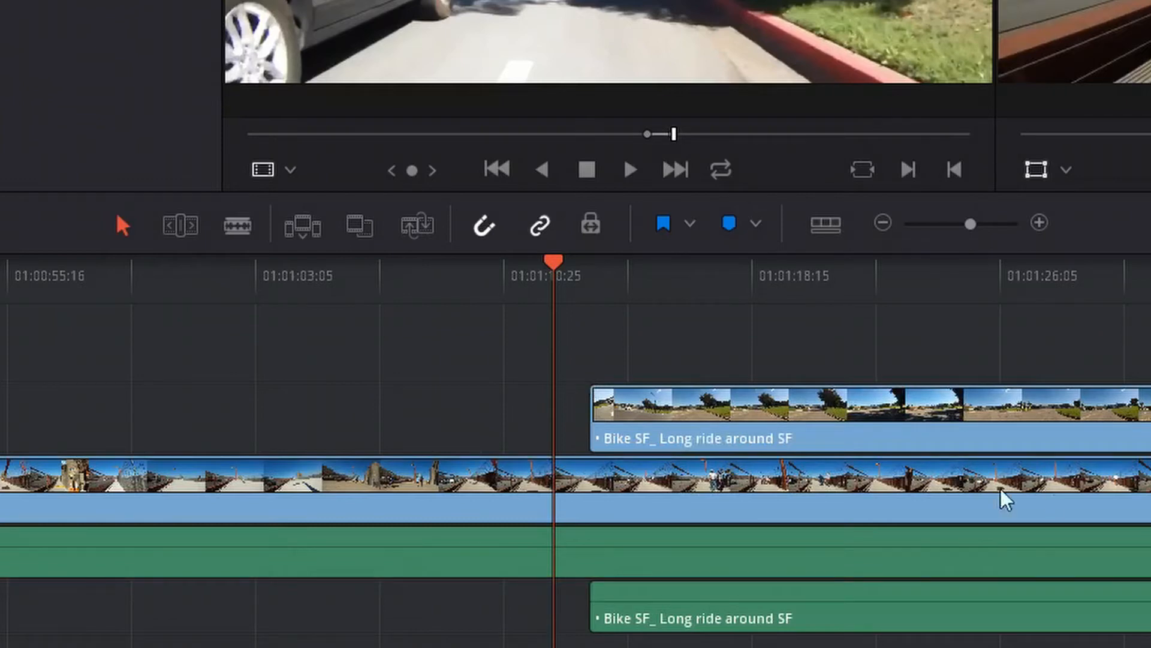
Compare the single-thumbnail and filmstrip timeline views once more, keep the filmstrip view and turn on Show Audio Waveforms.
{"action": "left_click", "coordinate": [828, 226]}
{"action": "left_click", "coordinate": [817, 320]}
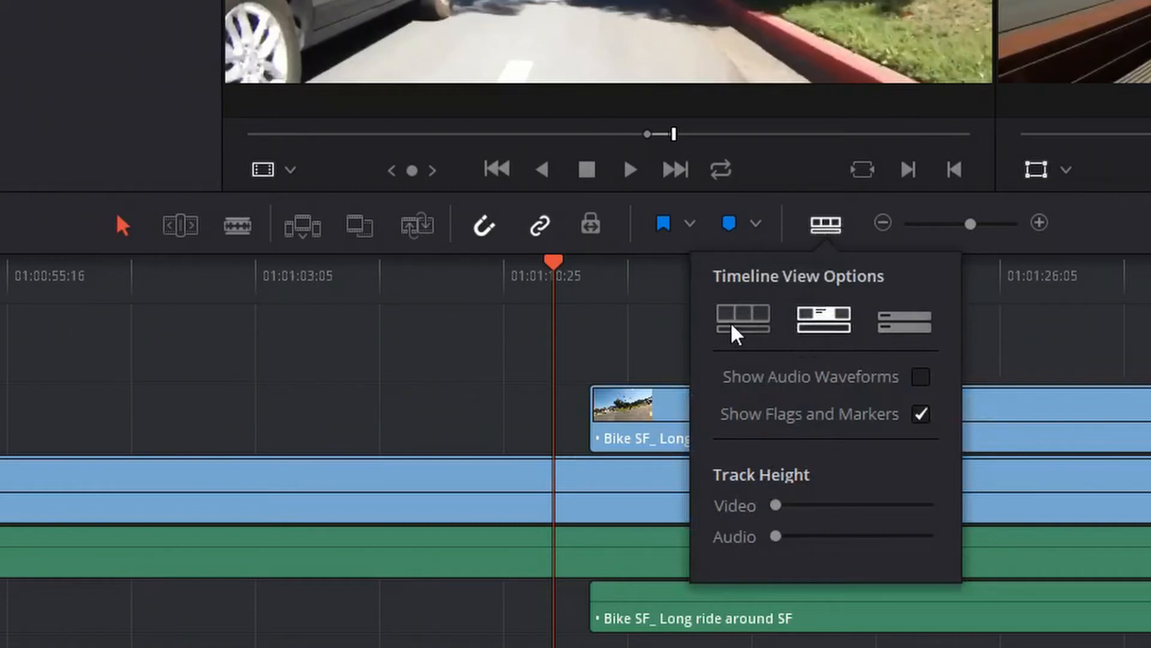
{"action": "left_click", "coordinate": [744, 333]}
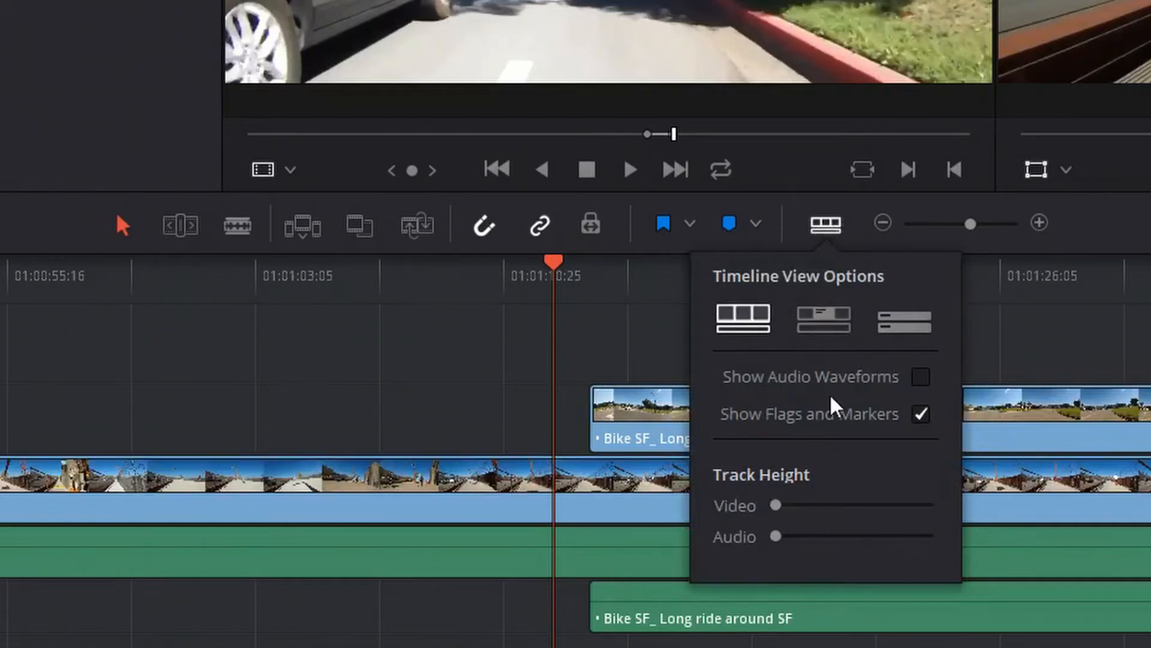
{"action": "left_click", "coordinate": [923, 378]}
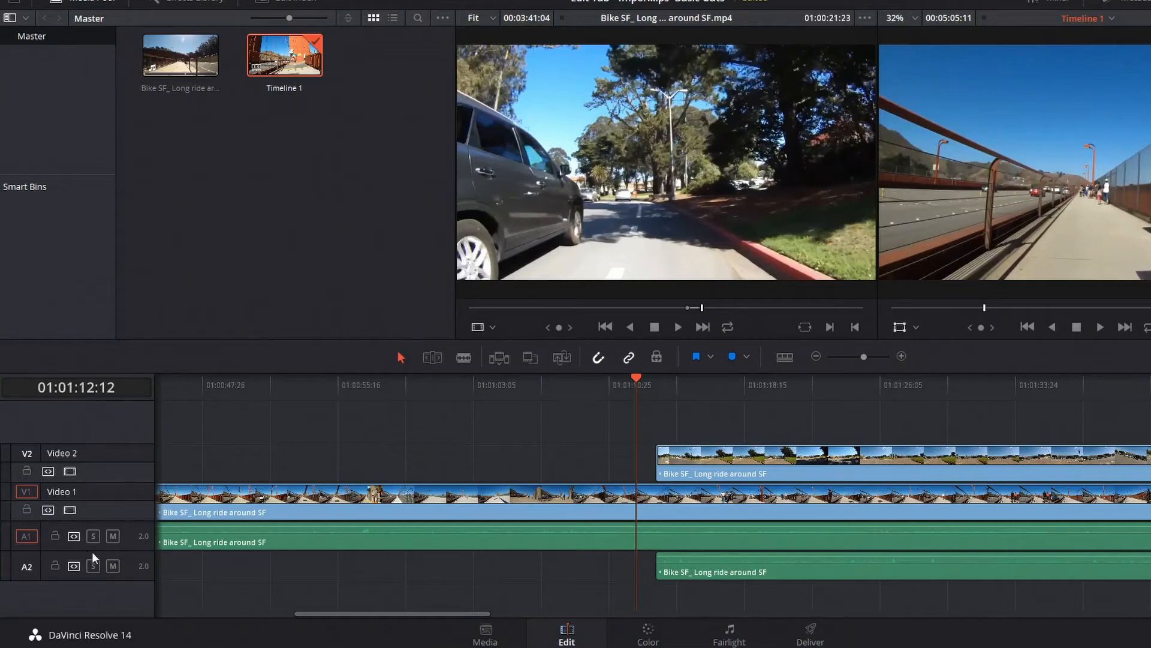
Increase the height of the Audio 1 track and raise its clip's volume to about 7.08 dB.
{"action": "left_click_drag", "start_coordinate": [136, 548], "coordinate": [140, 576]}
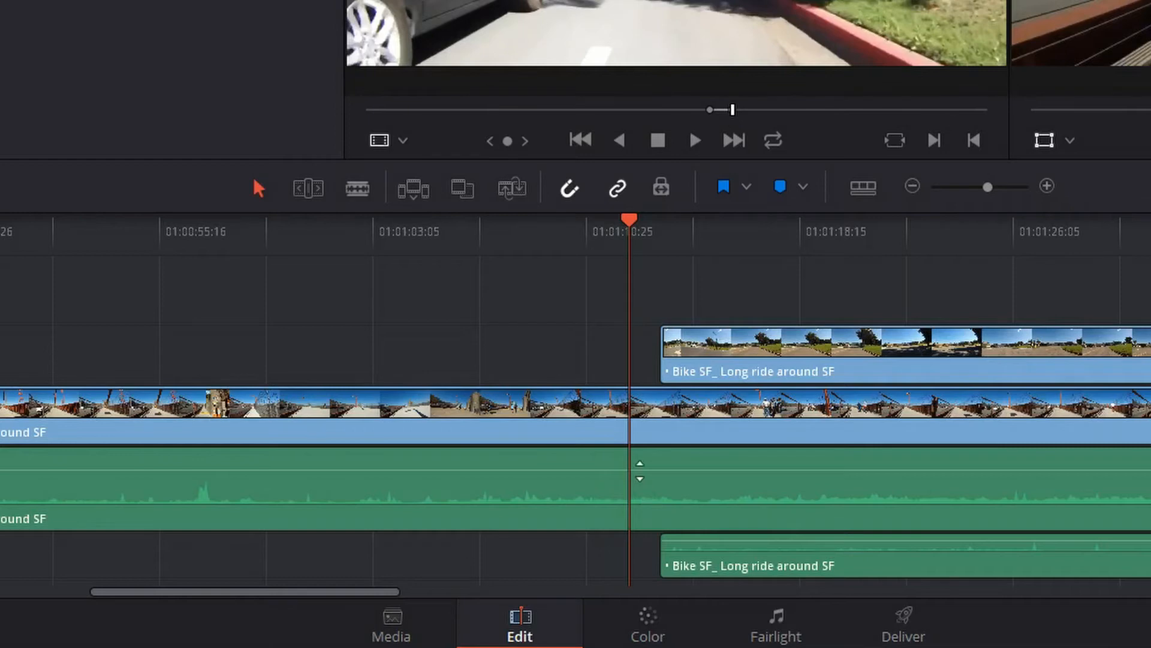
{"action": "left_click_drag", "start_coordinate": [640, 471], "coordinate": [654, 466]}
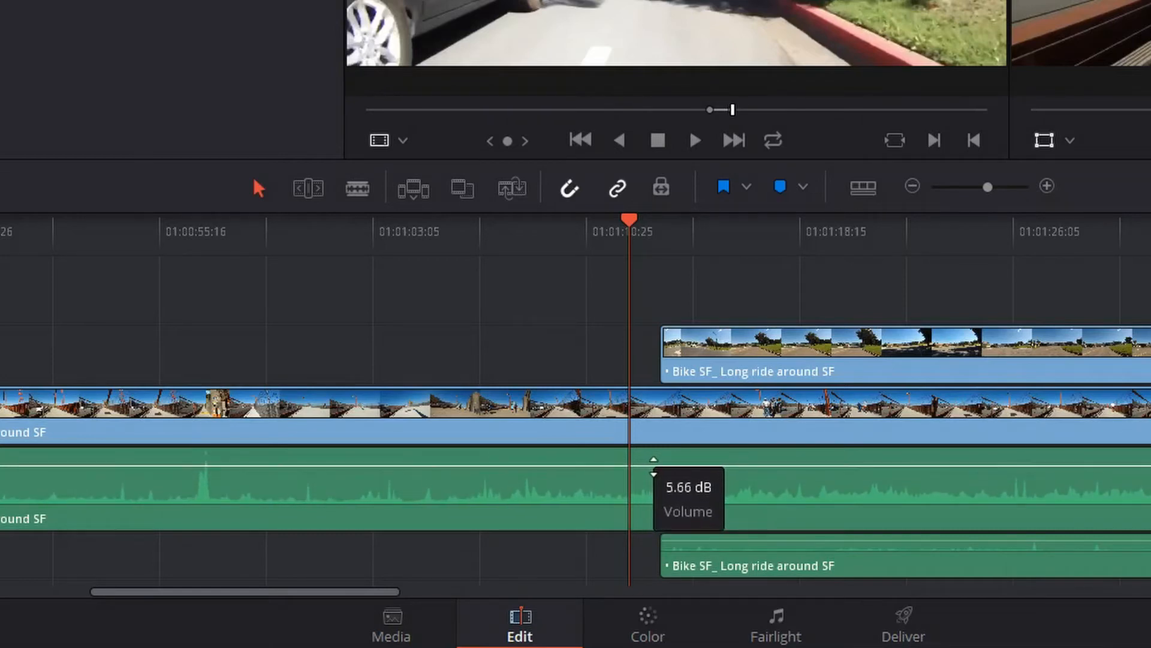
{"action": "left_click_drag", "start_coordinate": [654, 465], "coordinate": [657, 465]}
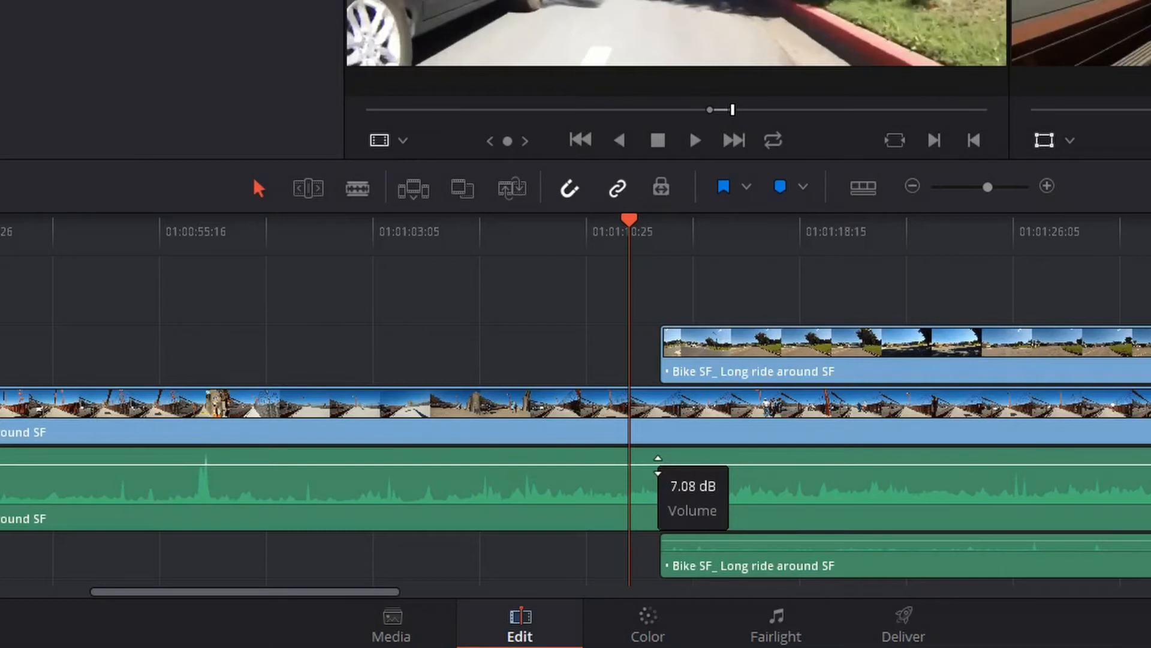
{"action": "left_click_drag", "start_coordinate": [658, 464], "coordinate": [658, 465]}
Move the playhead to 01:02:05:25 where both clips overlap and mute the Audio 2 track.
{"action": "left_click_drag", "start_coordinate": [372, 593], "coordinate": [502, 592]}
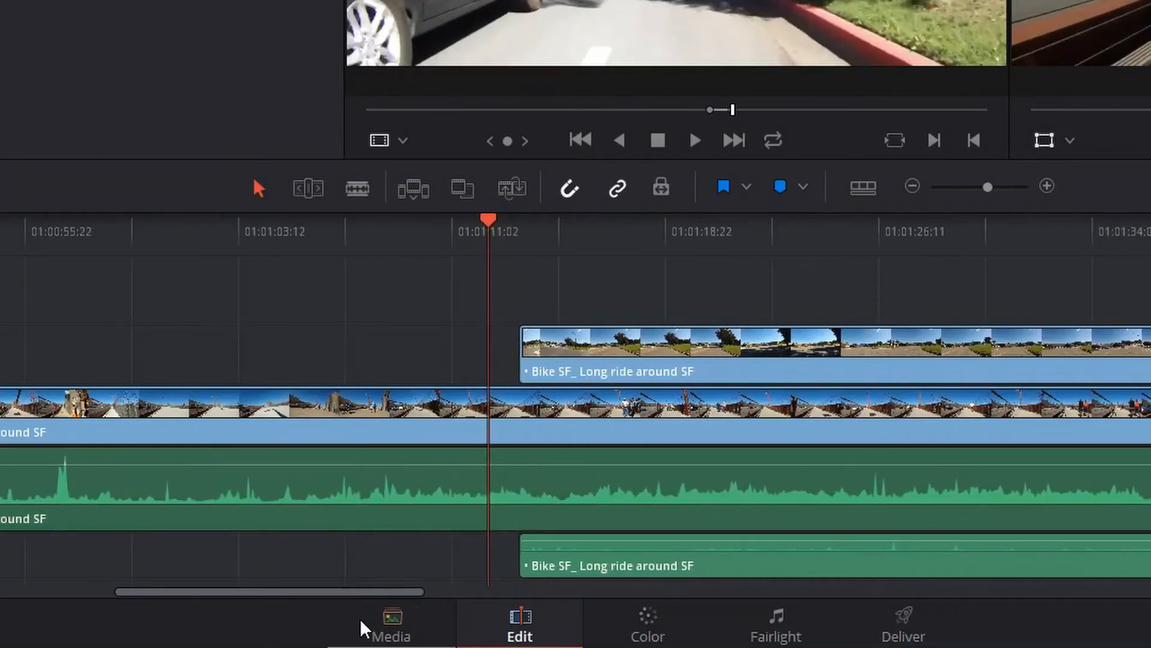
{"action": "left_click_drag", "start_coordinate": [387, 593], "coordinate": [643, 599]}
{"action": "left_click_drag", "start_coordinate": [512, 237], "coordinate": [505, 238]}
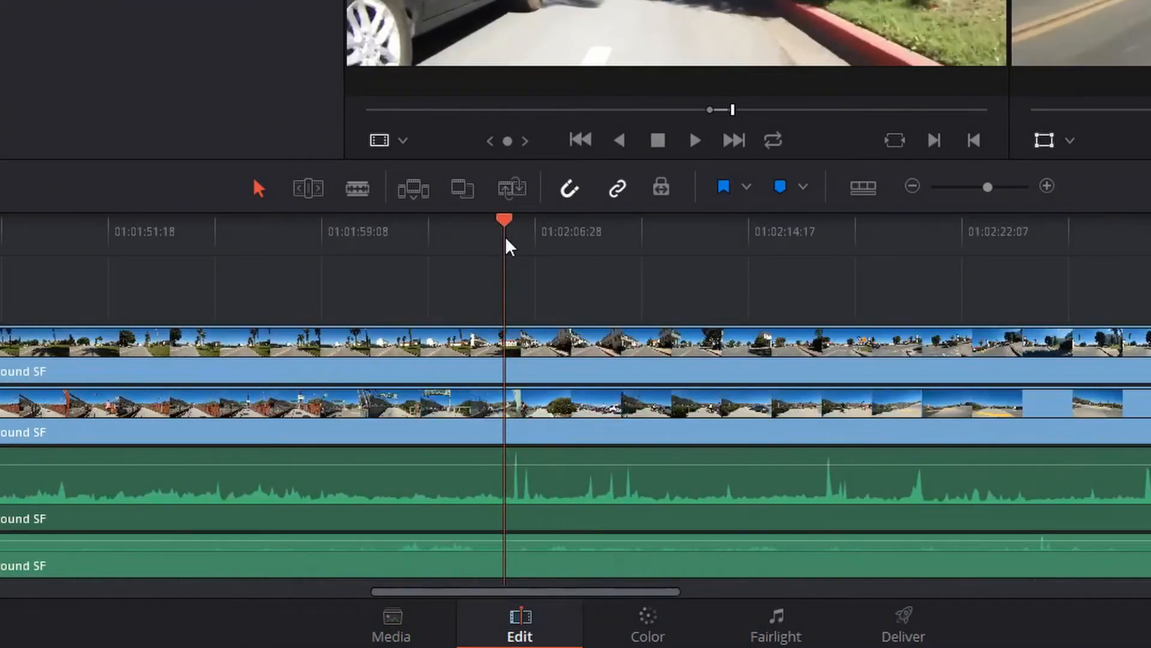
{"action": "left_click", "coordinate": [519, 571]}
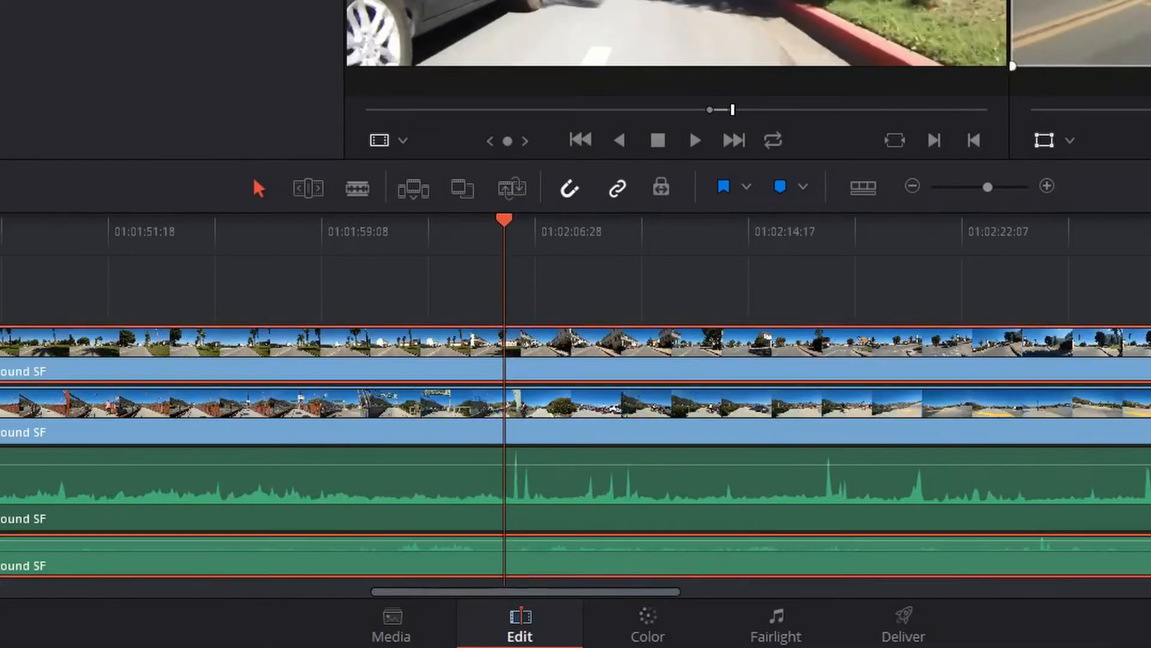
{"action": "key", "text": "d"}
{"action": "left_click", "coordinate": [571, 298]}
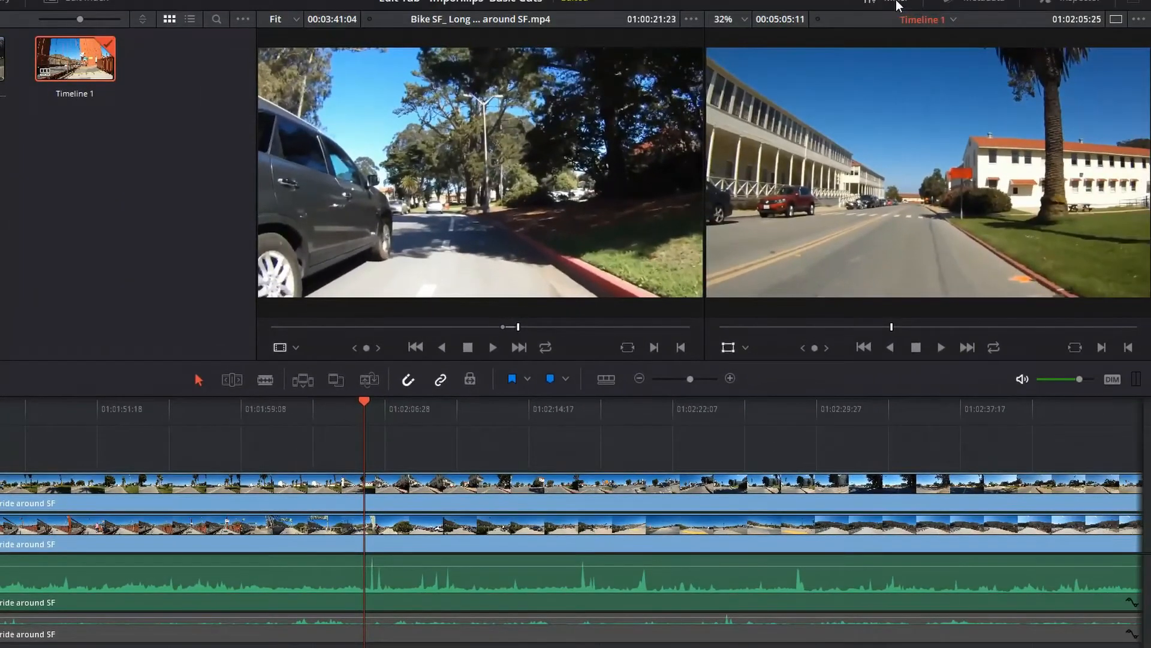
Show the audio mixer, play the timeline from 01:02:05:25 to check the Audio 1 levels, and hide the mixer.
{"action": "left_click", "coordinate": [900, 4]}
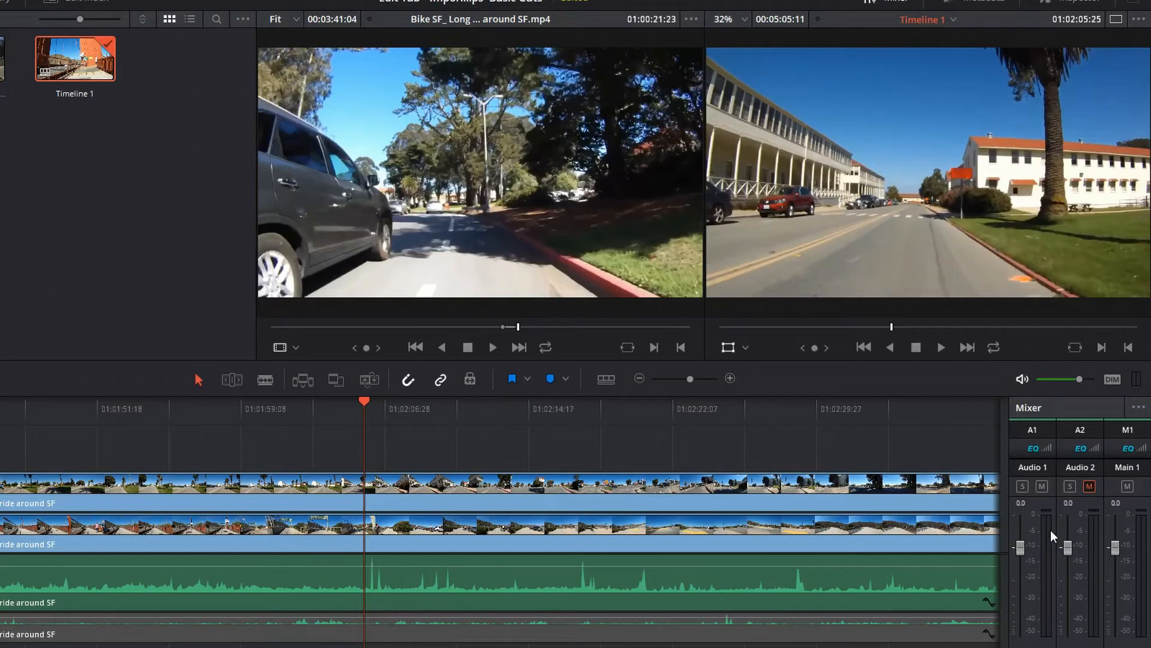
{"action": "key", "text": "space"}
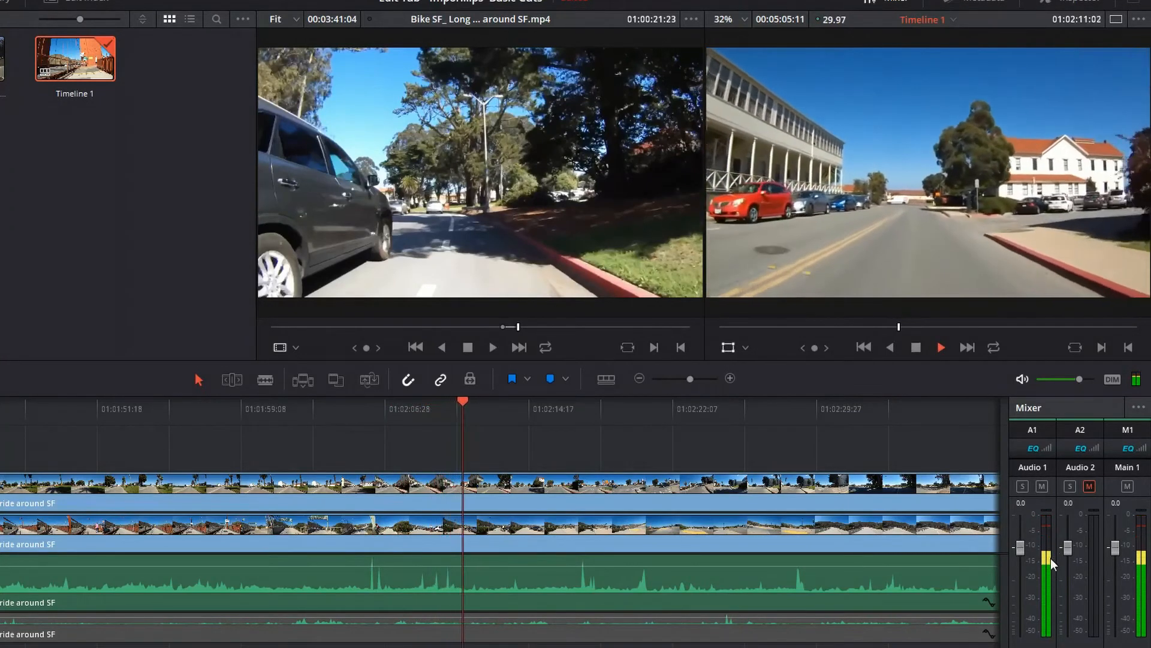
{"action": "key", "text": "space"}
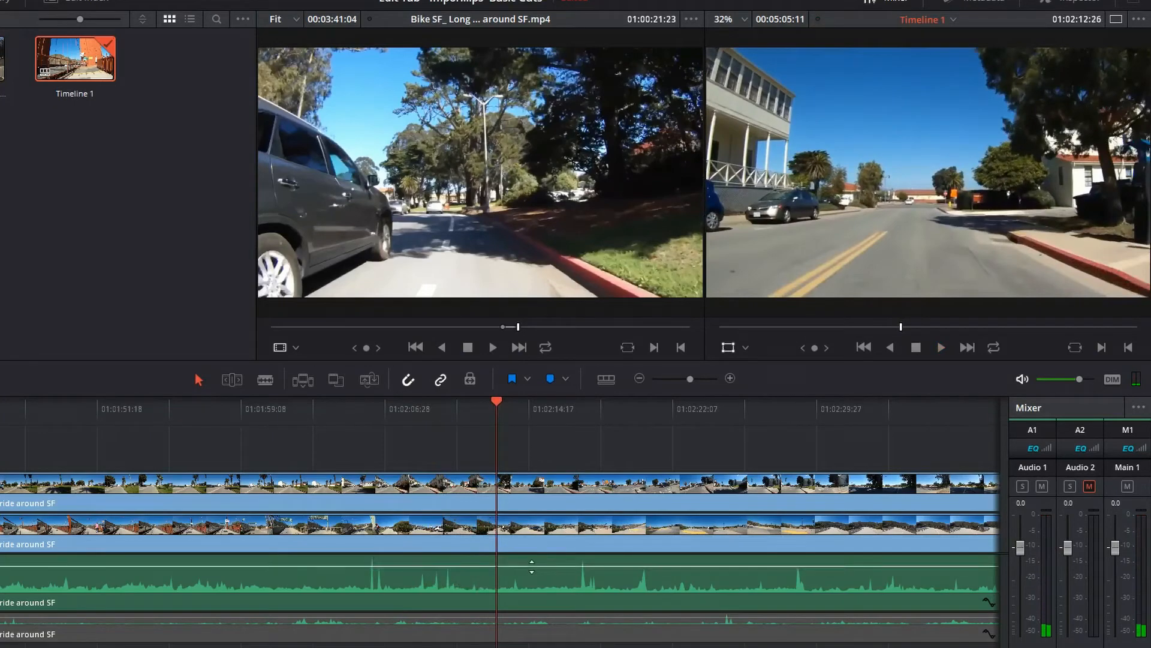
{"action": "mouse_move", "coordinate": [531, 566]}
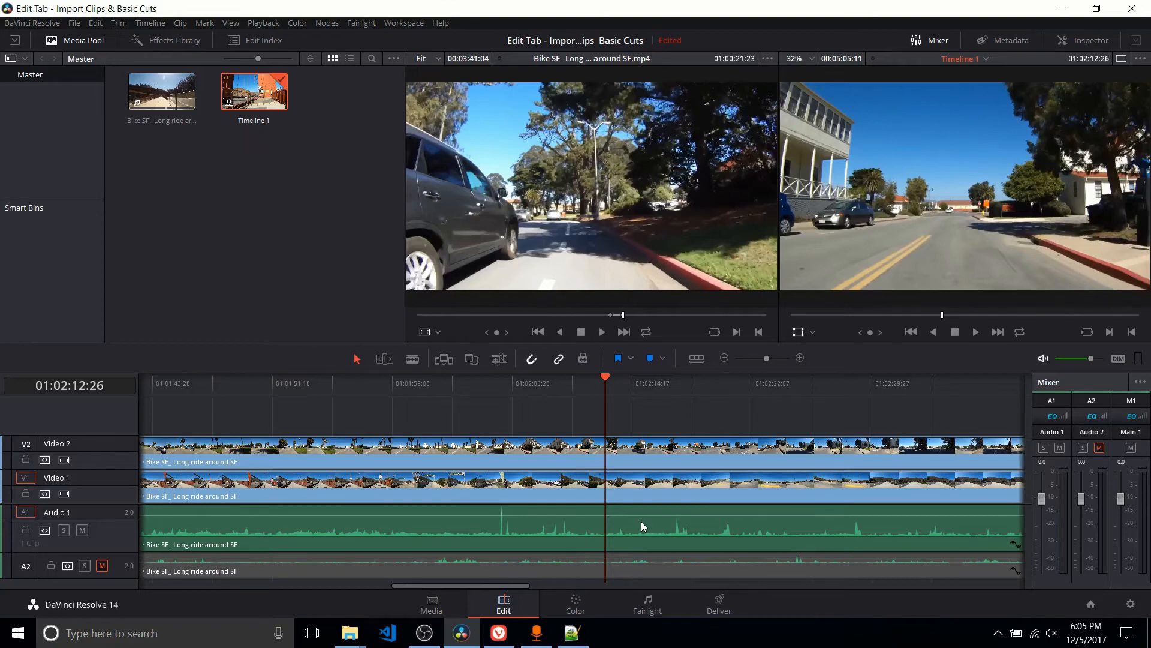
{"action": "scroll", "coordinate": [642, 521], "scroll_direction": "left", "scroll_amount": 3}
{"action": "left_click_drag", "start_coordinate": [541, 515], "coordinate": [540, 516]}
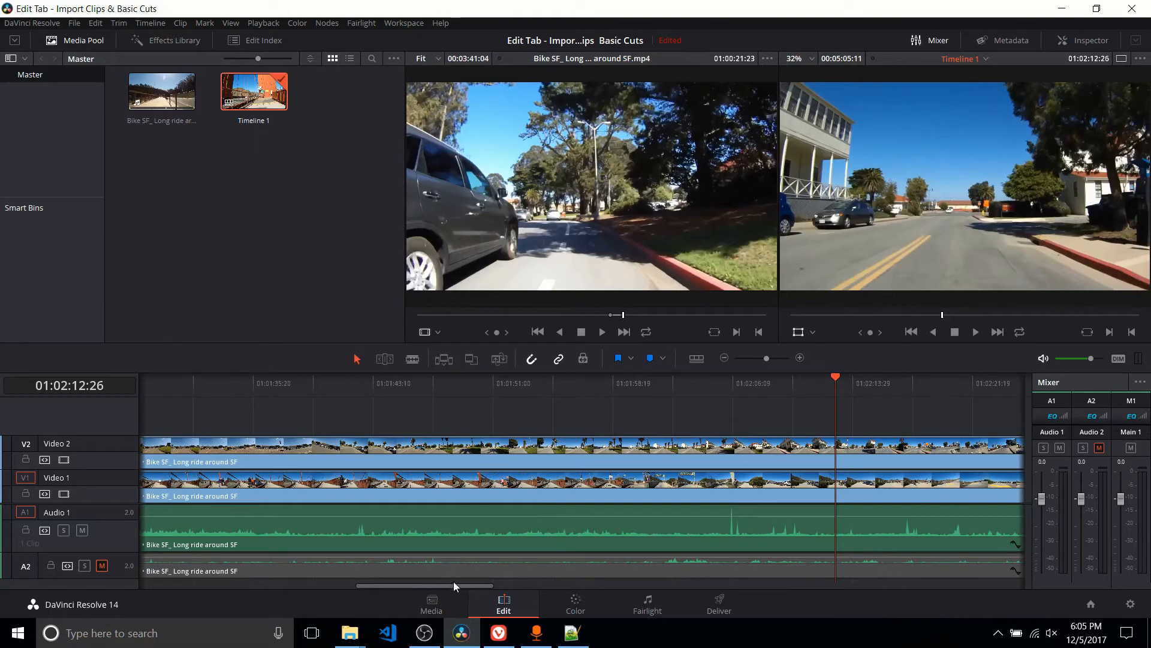
{"action": "left_click_drag", "start_coordinate": [455, 587], "coordinate": [340, 589]}
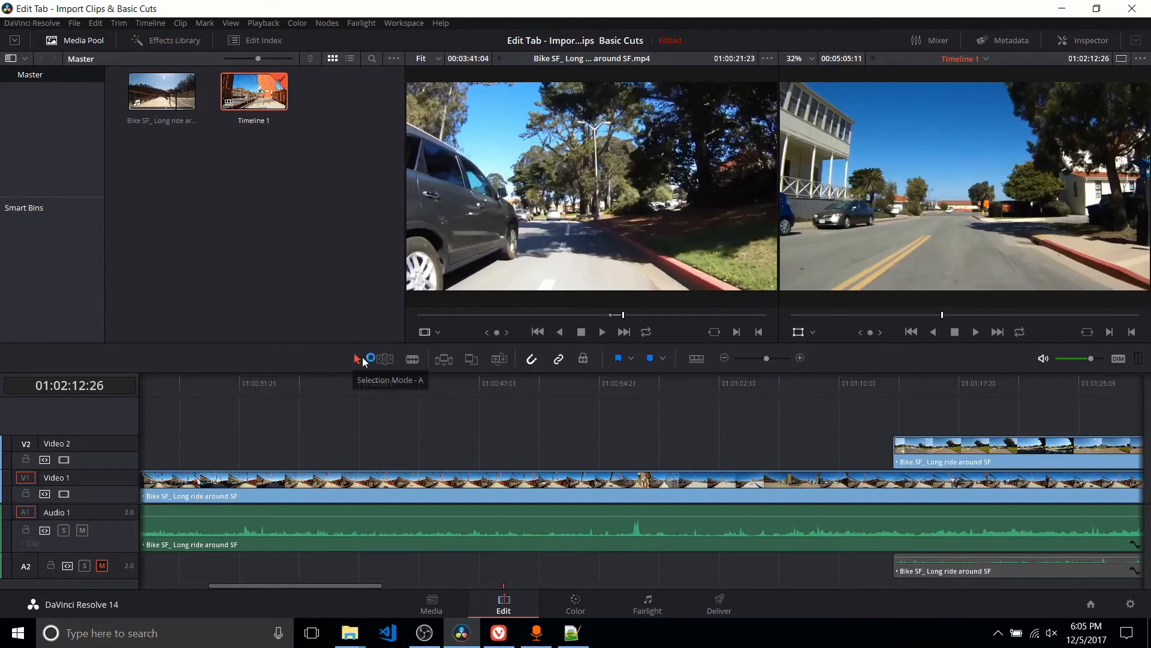
Delete the bridge clip on Video 1 together with its audio and undo the deletion.
{"action": "left_click", "coordinate": [541, 479]}
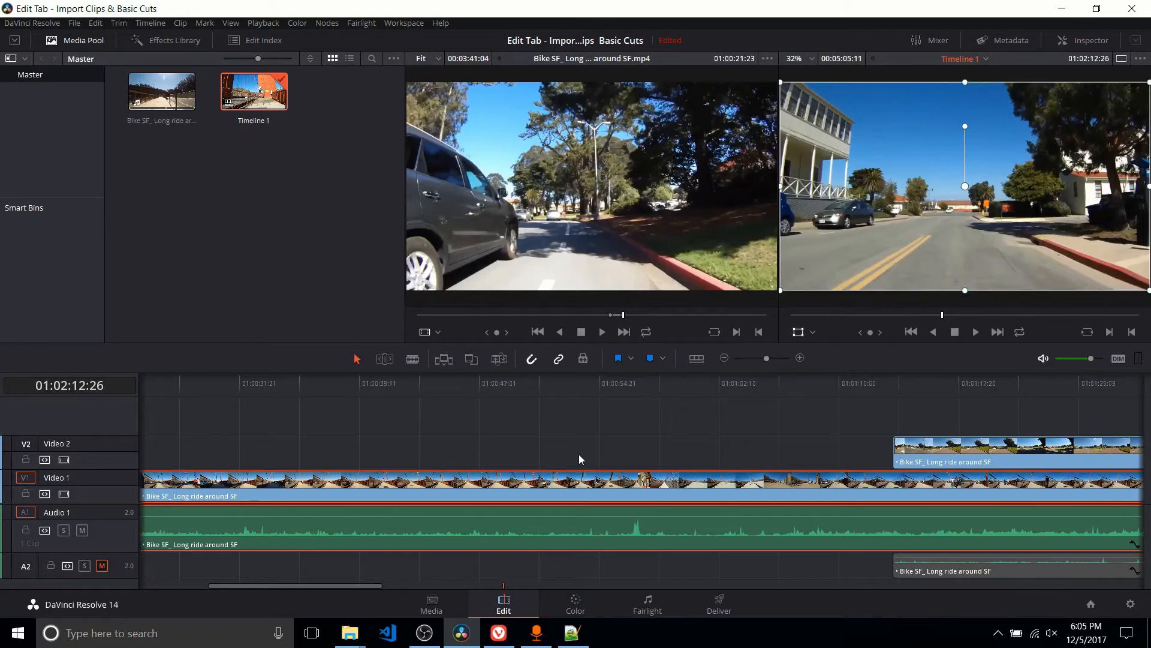
{"action": "key", "text": "Delete"}
{"action": "key", "text": "ctrl+z"}
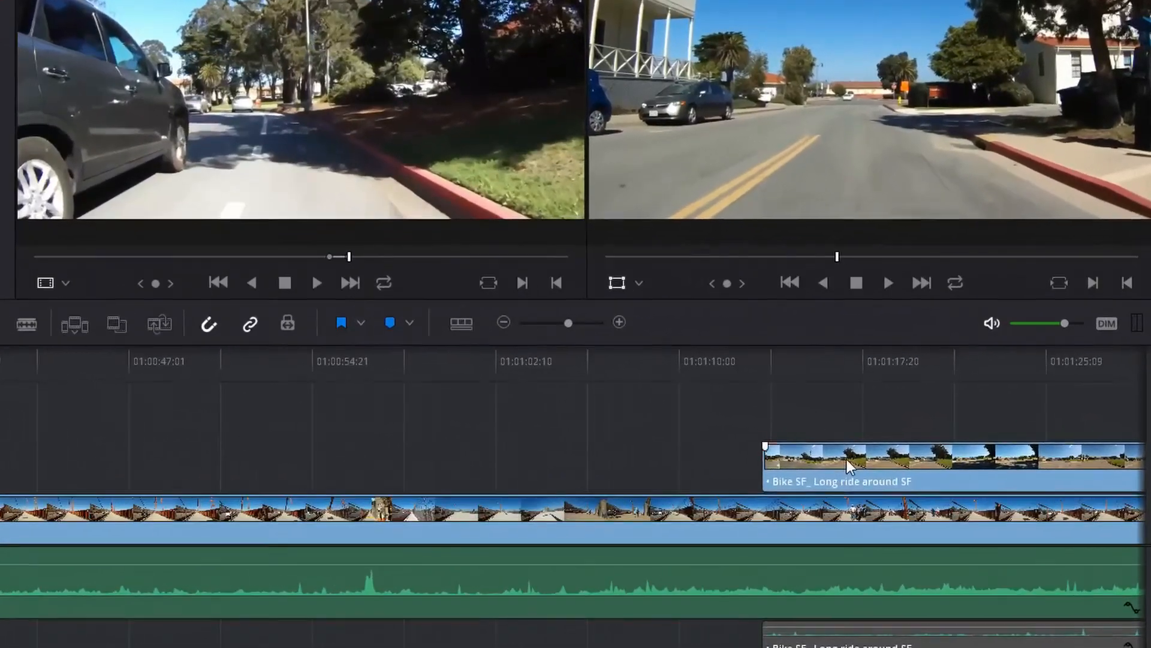
Move the Video 2 clip slightly earlier on the timeline, to start at about 01:01:12:25.
{"action": "left_click_drag", "start_coordinate": [948, 447], "coordinate": [916, 448]}
{"action": "left_click_drag", "start_coordinate": [797, 459], "coordinate": [829, 453]}
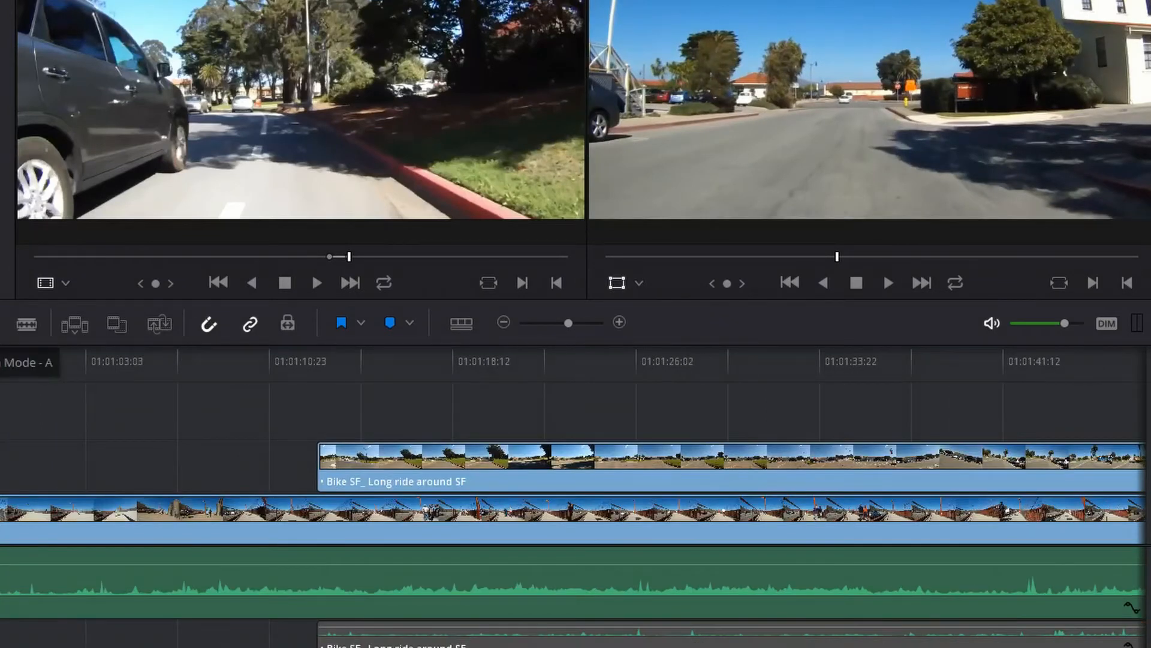
Trim the start of the Video 2 clip and its audio to about 01:01:21:15.
{"action": "key", "text": "t"}
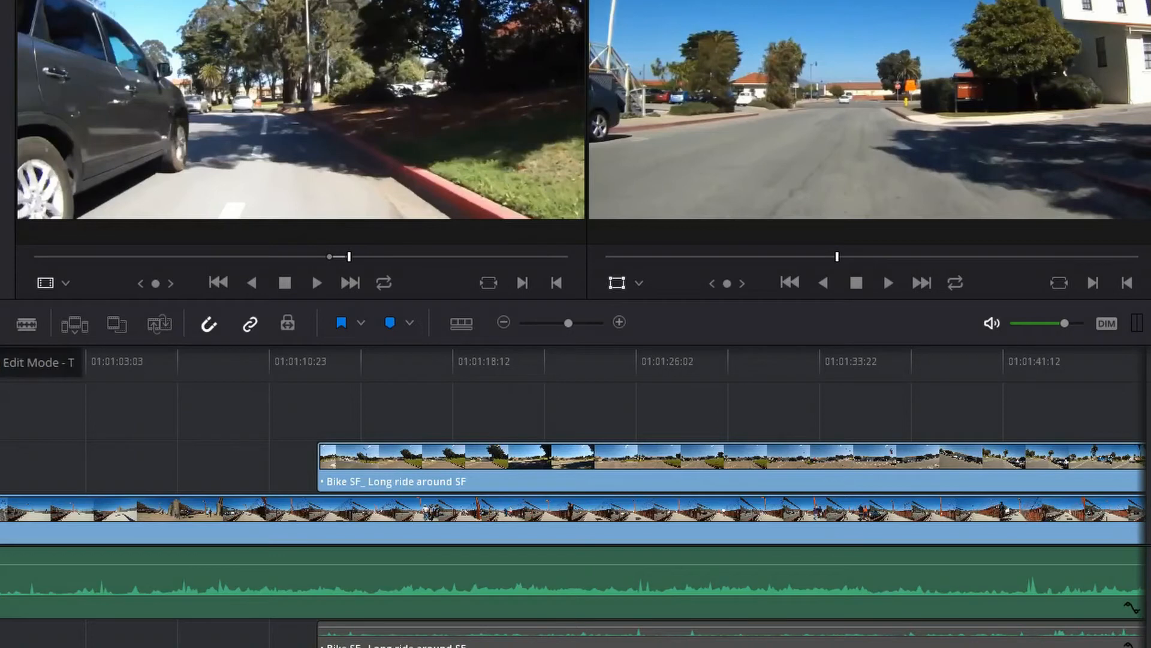
{"action": "left_click", "coordinate": [323, 450]}
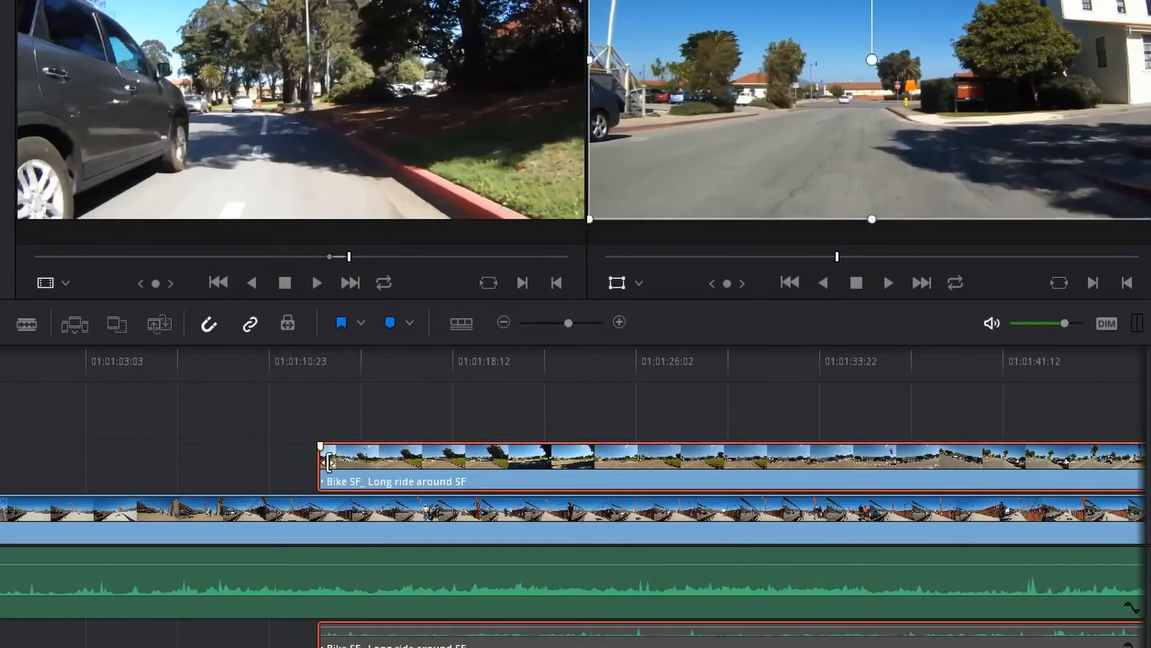
{"action": "left_click_drag", "start_coordinate": [329, 462], "coordinate": [144, 467]}
{"action": "left_click_drag", "start_coordinate": [266, 465], "coordinate": [211, 459]}
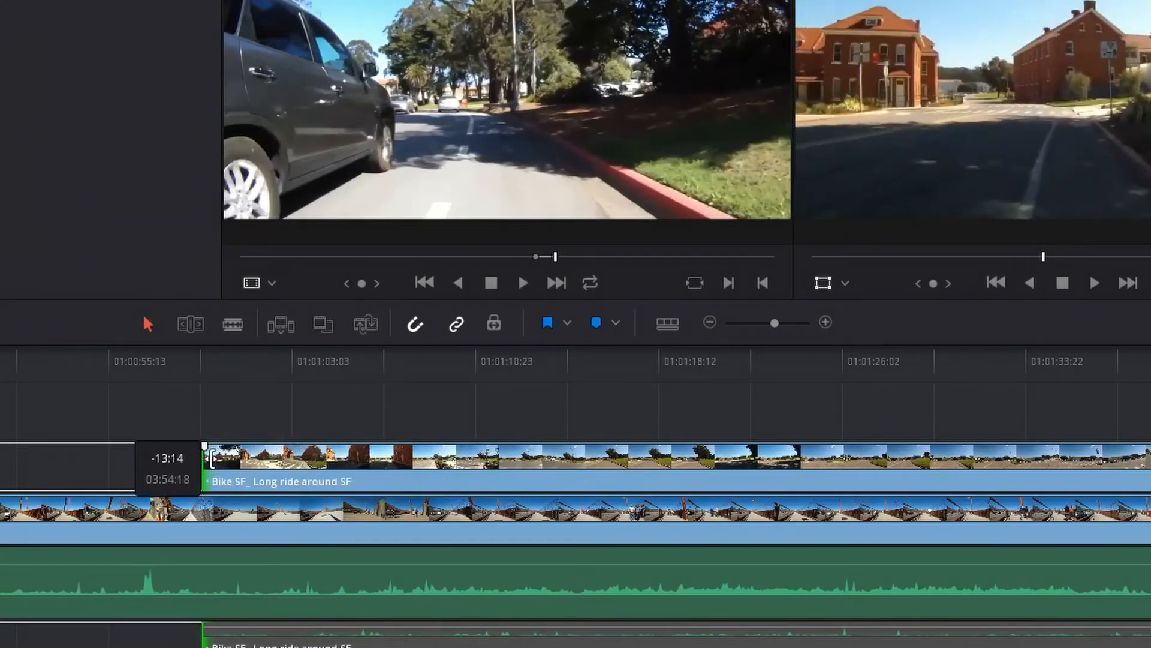
{"action": "left_click_drag", "start_coordinate": [211, 459], "coordinate": [744, 420]}
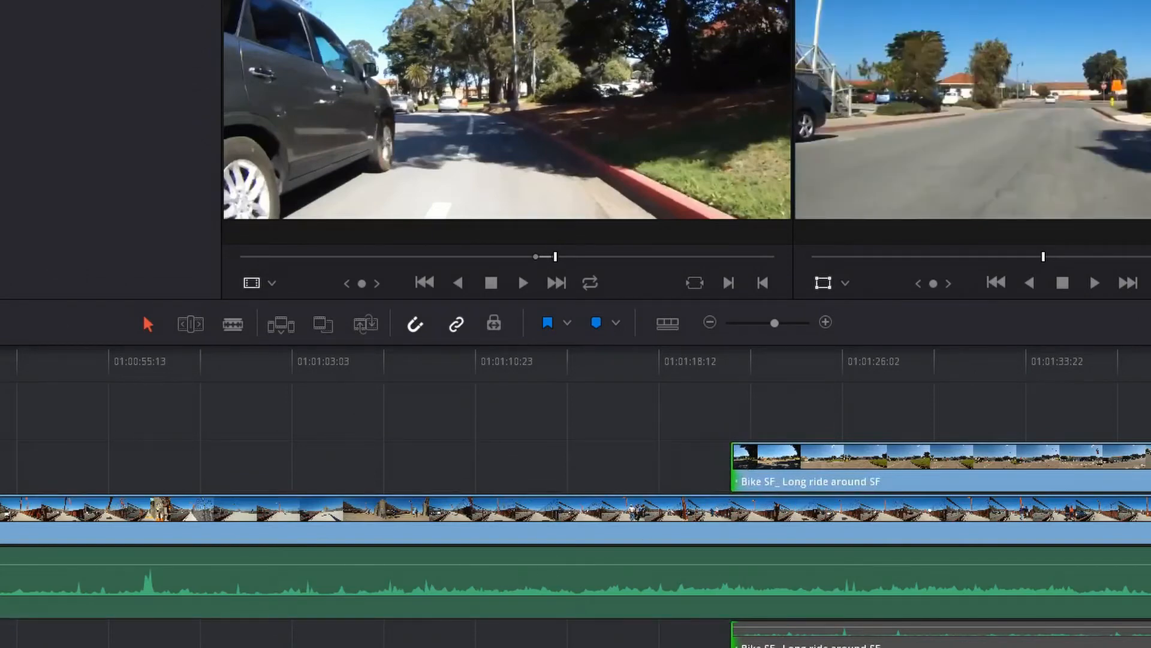
Trim the end of the Video 2 clip and its audio back to about 01:04:45.
{"action": "scroll", "coordinate": [576, 498], "scroll_direction": "right", "scroll_amount": 15}
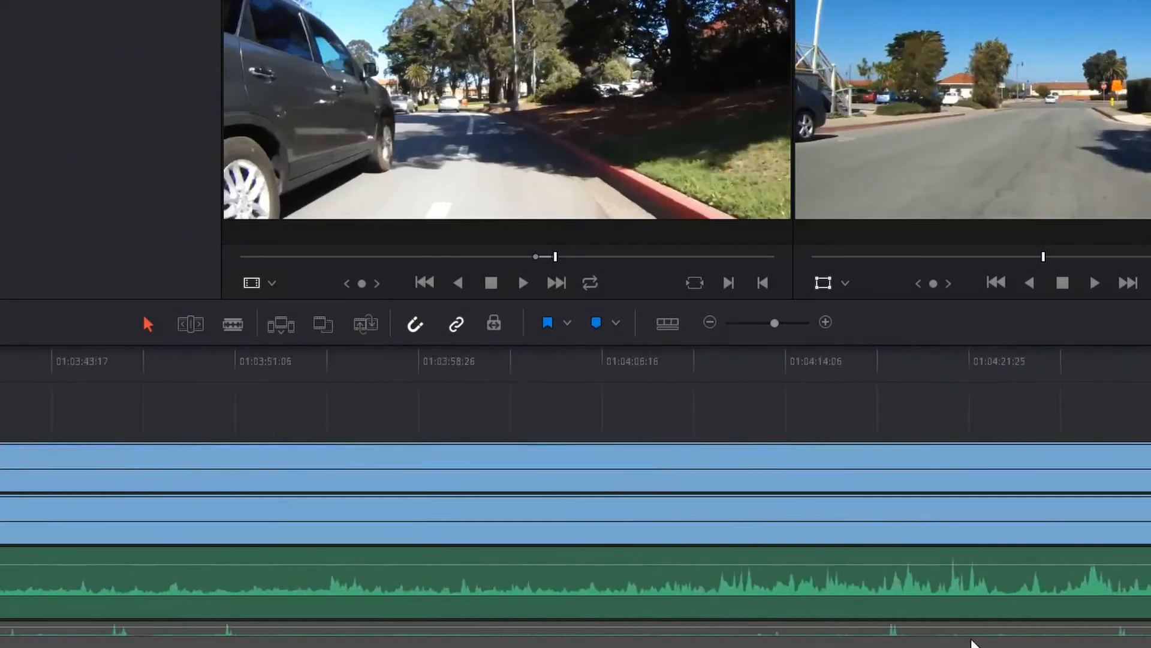
{"action": "scroll", "coordinate": [971, 645], "scroll_direction": "right", "scroll_amount": 10}
{"action": "scroll", "coordinate": [627, 452], "scroll_direction": "left", "scroll_amount": 4}
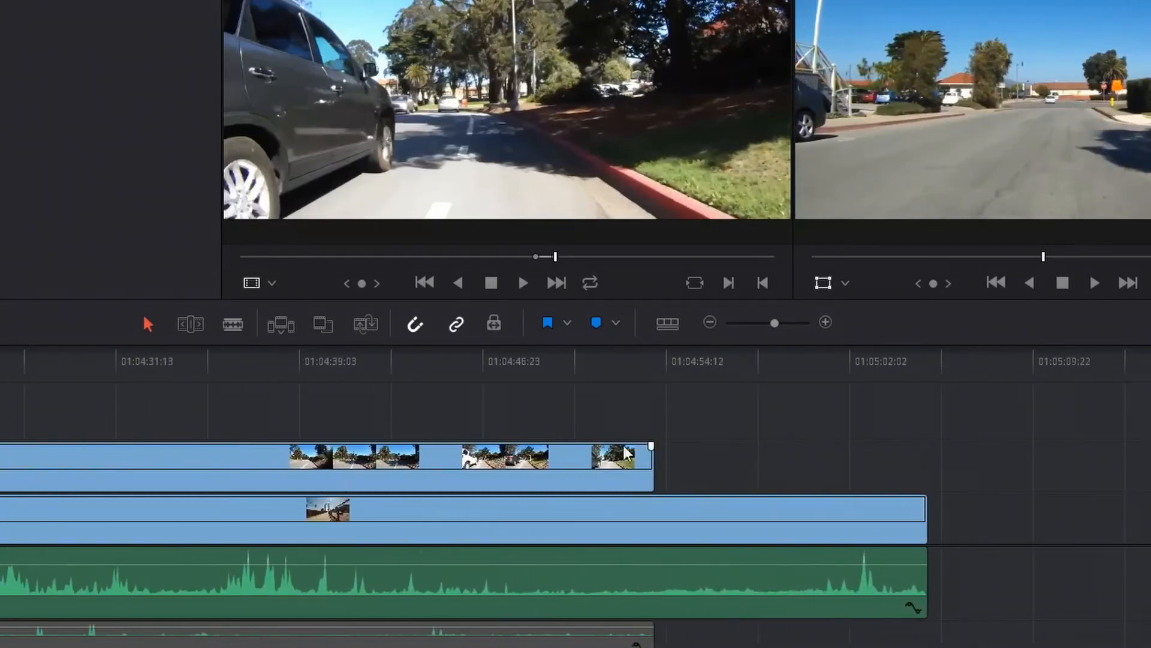
{"action": "left_click", "coordinate": [650, 456]}
{"action": "left_click_drag", "start_coordinate": [650, 455], "coordinate": [444, 463]}
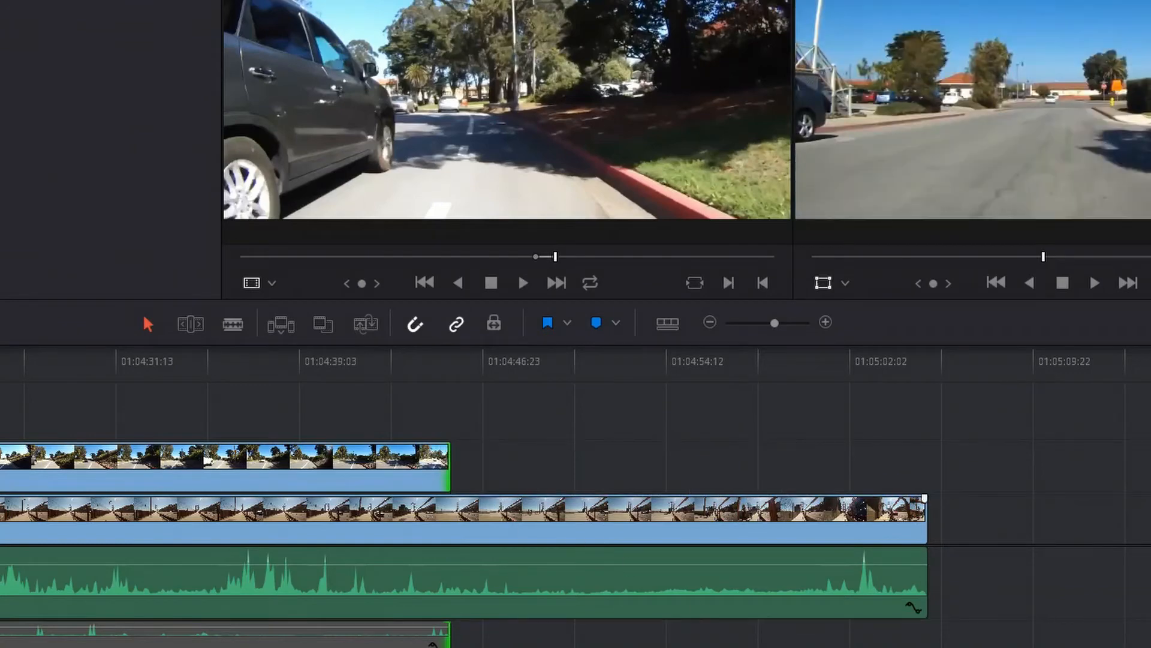
Split the Video 2 clip at about 01:01:42:18 with the Razor tool and delete the part after the cut.
{"action": "scroll", "coordinate": [444, 463], "scroll_direction": "left", "scroll_amount": 3}
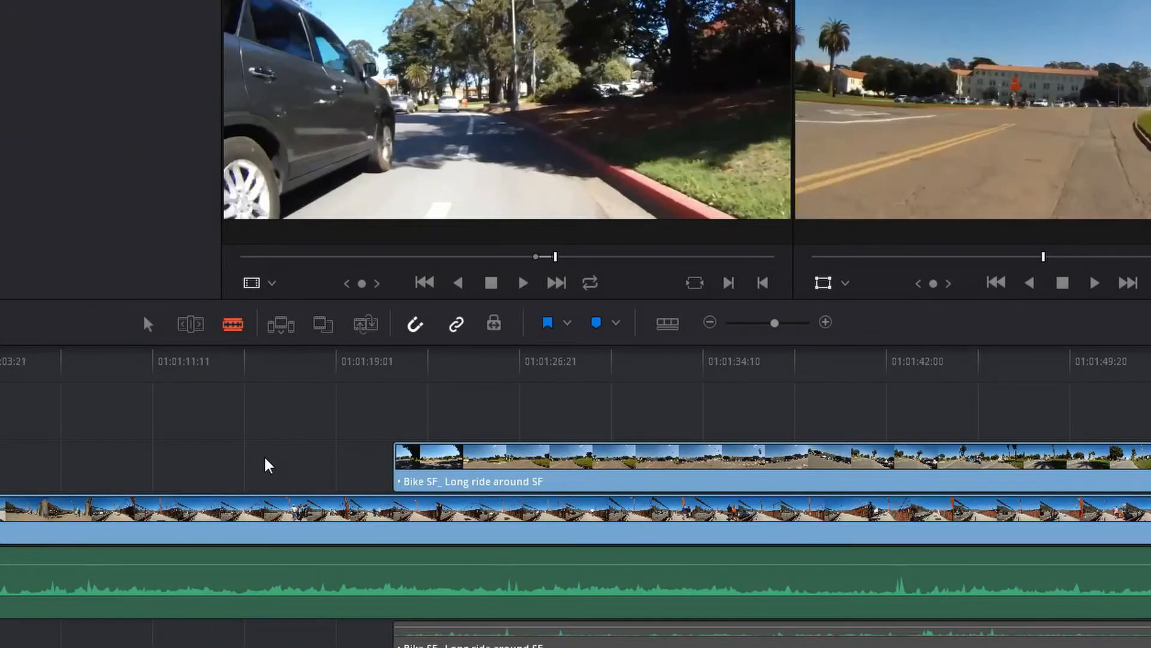
{"action": "left_click", "coordinate": [238, 324]}
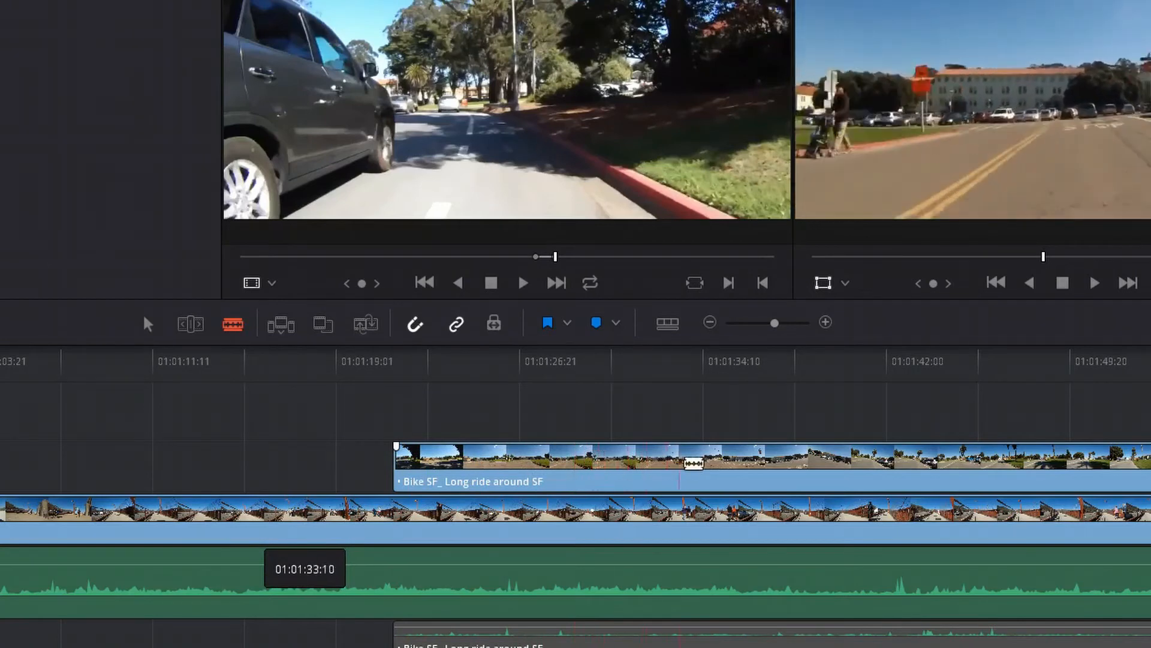
{"action": "left_click", "coordinate": [906, 463]}
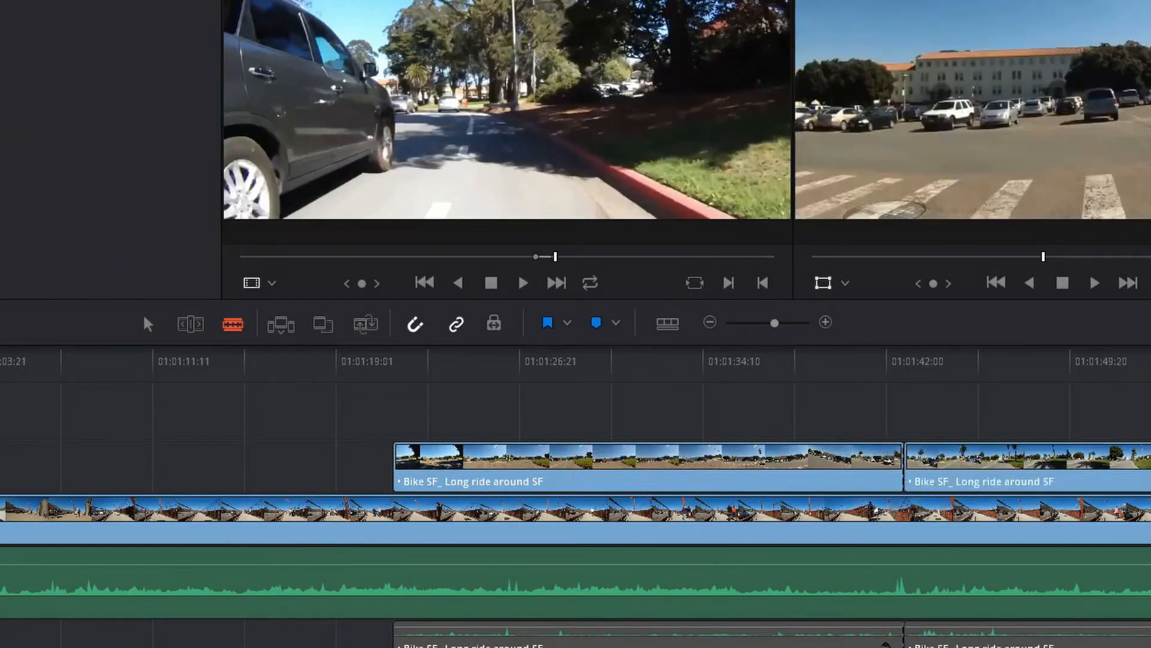
{"action": "scroll", "coordinate": [576, 492], "scroll_direction": "right", "scroll_amount": 3}
{"action": "scroll", "coordinate": [575, 497], "scroll_direction": "right", "scroll_amount": 1}
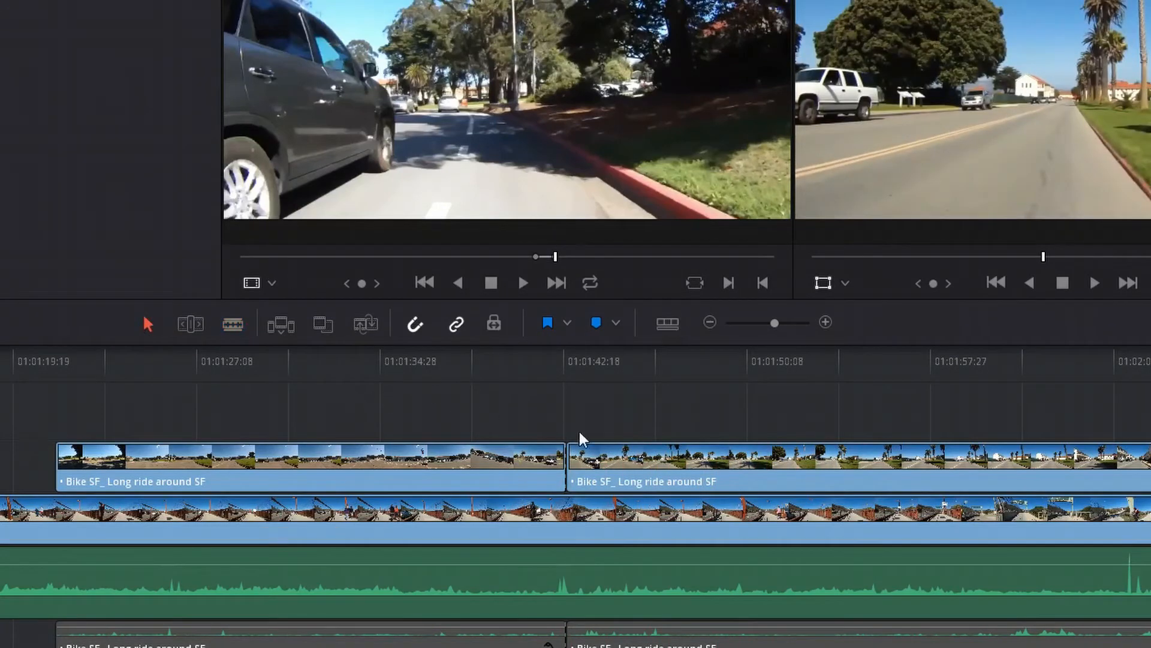
{"action": "left_click", "coordinate": [624, 459]}
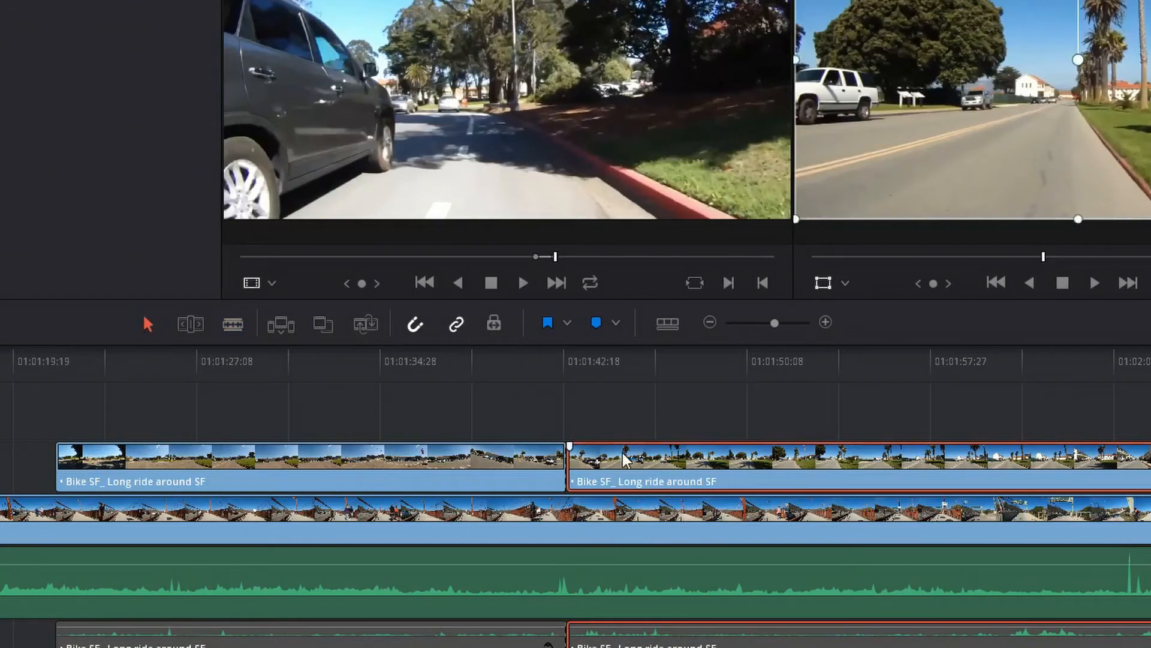
{"action": "key", "text": "Delete"}
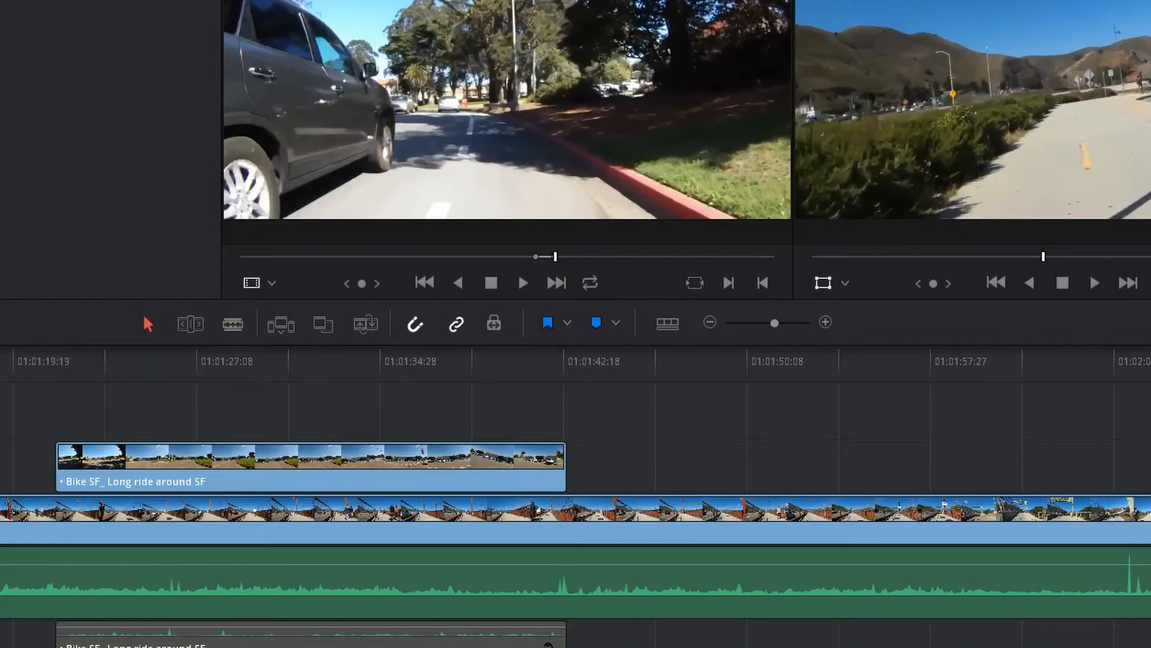
In Trim Edit Mode, slip the Video 2 clip to earlier footage and slide it to start at about 01:01:20.
{"action": "scroll", "coordinate": [575, 498], "scroll_direction": "left", "scroll_amount": 2}
{"action": "left_click", "coordinate": [191, 325]}
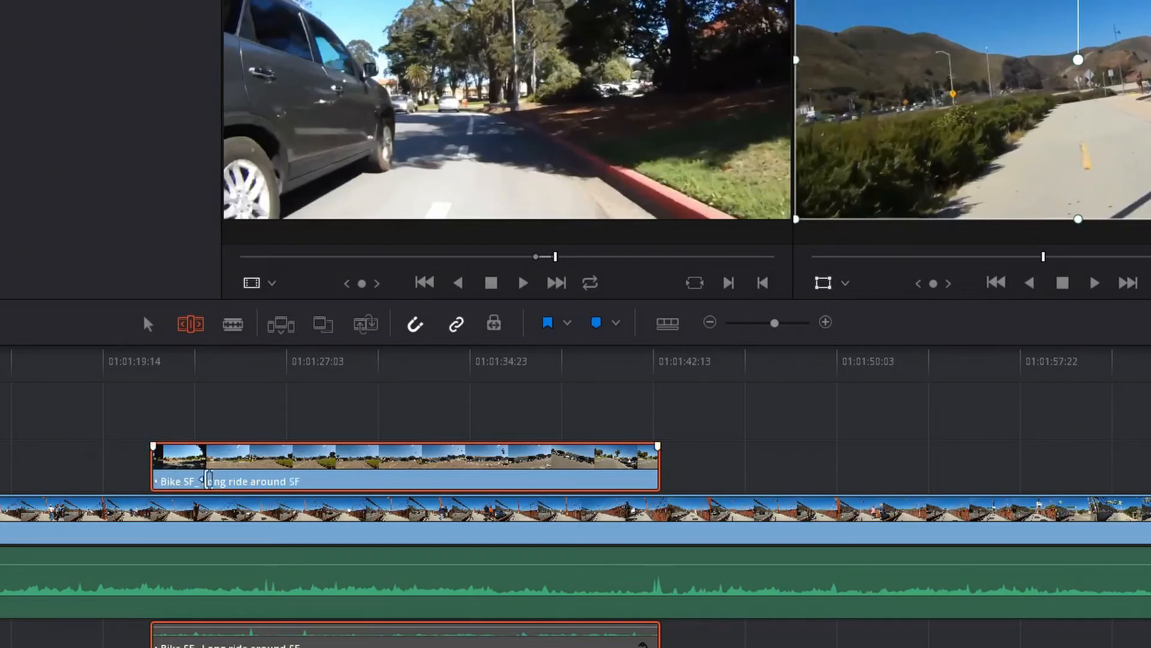
{"action": "left_click_drag", "start_coordinate": [162, 467], "coordinate": [181, 466]}
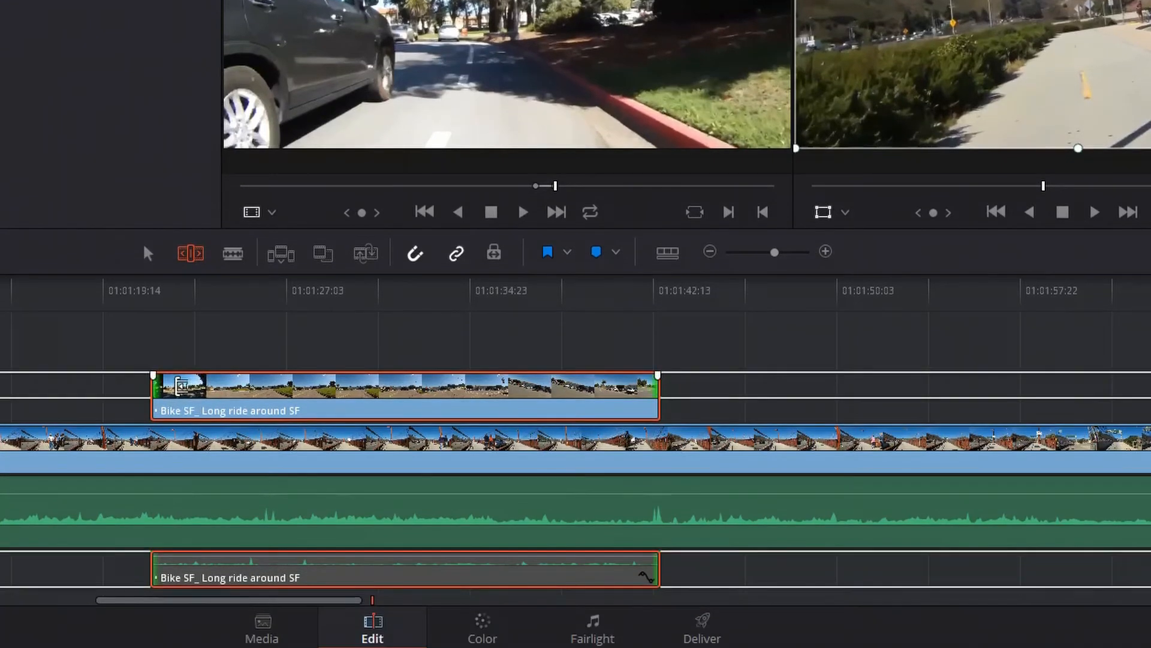
{"action": "left_click_drag", "start_coordinate": [180, 457], "coordinate": [198, 456]}
{"action": "left_click_drag", "start_coordinate": [198, 385], "coordinate": [390, 386]}
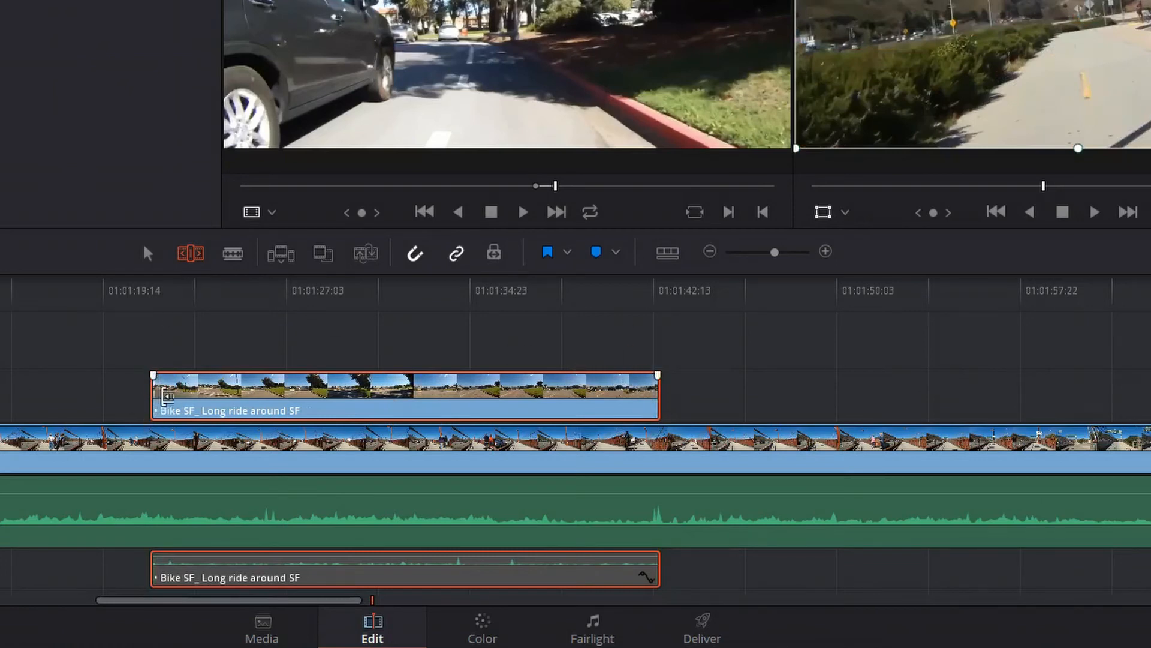
{"action": "left_click_drag", "start_coordinate": [182, 412], "coordinate": [167, 412]}
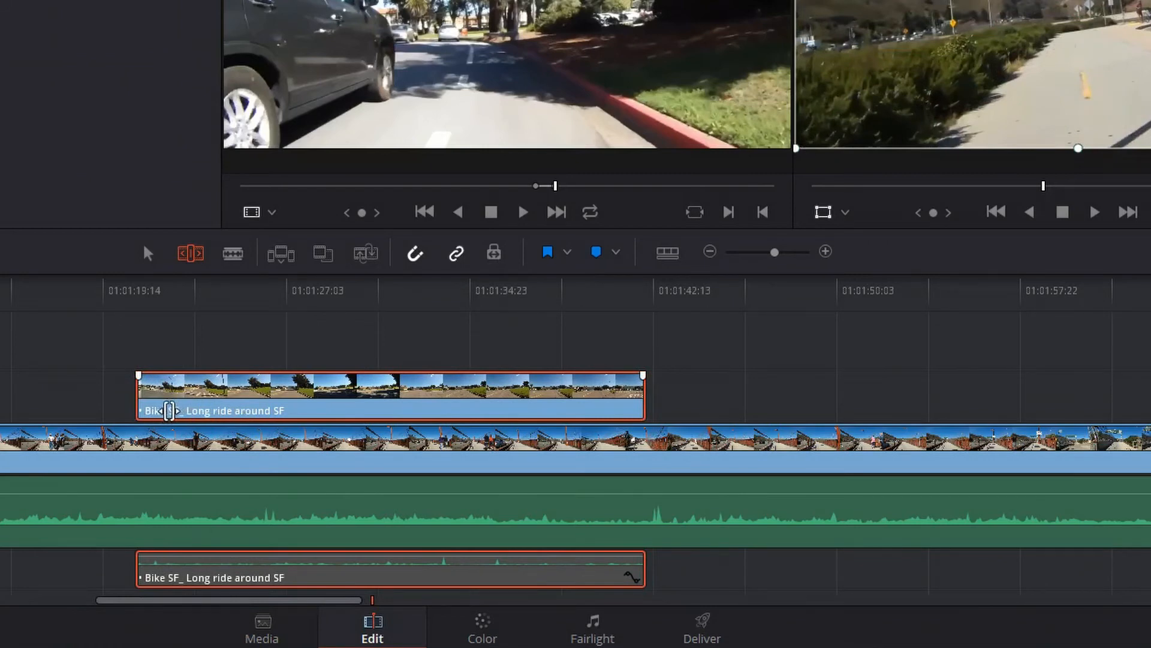
{"action": "left_click_drag", "start_coordinate": [170, 412], "coordinate": [145, 412]}
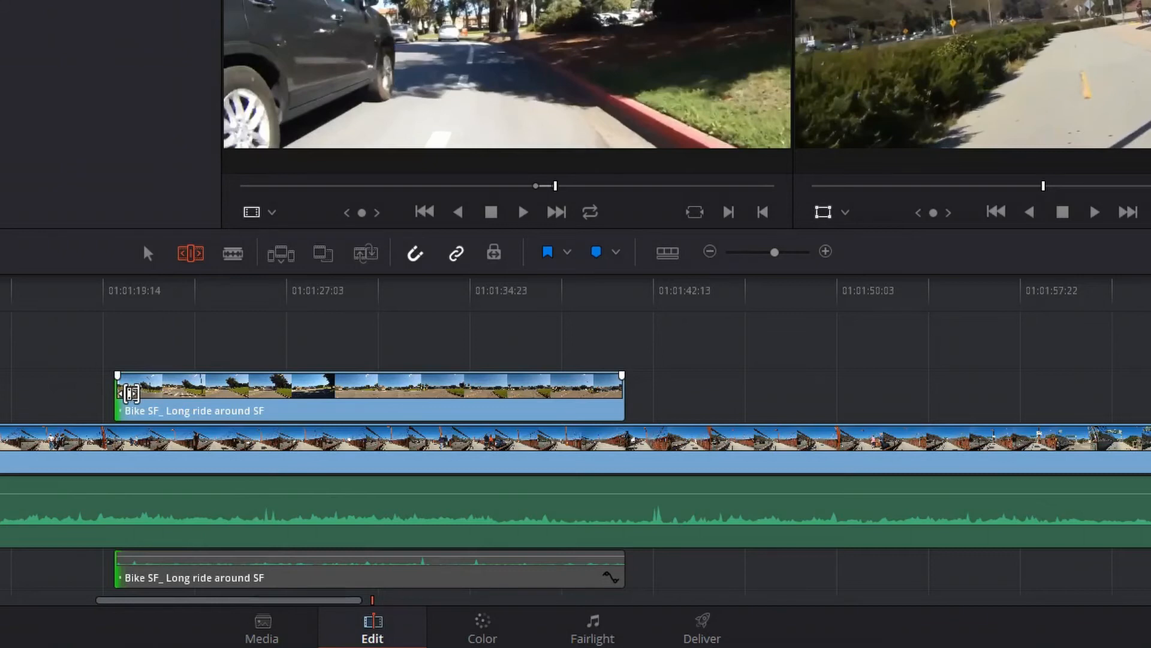
Ripple-trim about one second of earlier footage onto the Video 2 clip's start, and shift the clip to start at about 01:01:21:20.
{"action": "left_click_drag", "start_coordinate": [131, 393], "coordinate": [129, 393]}
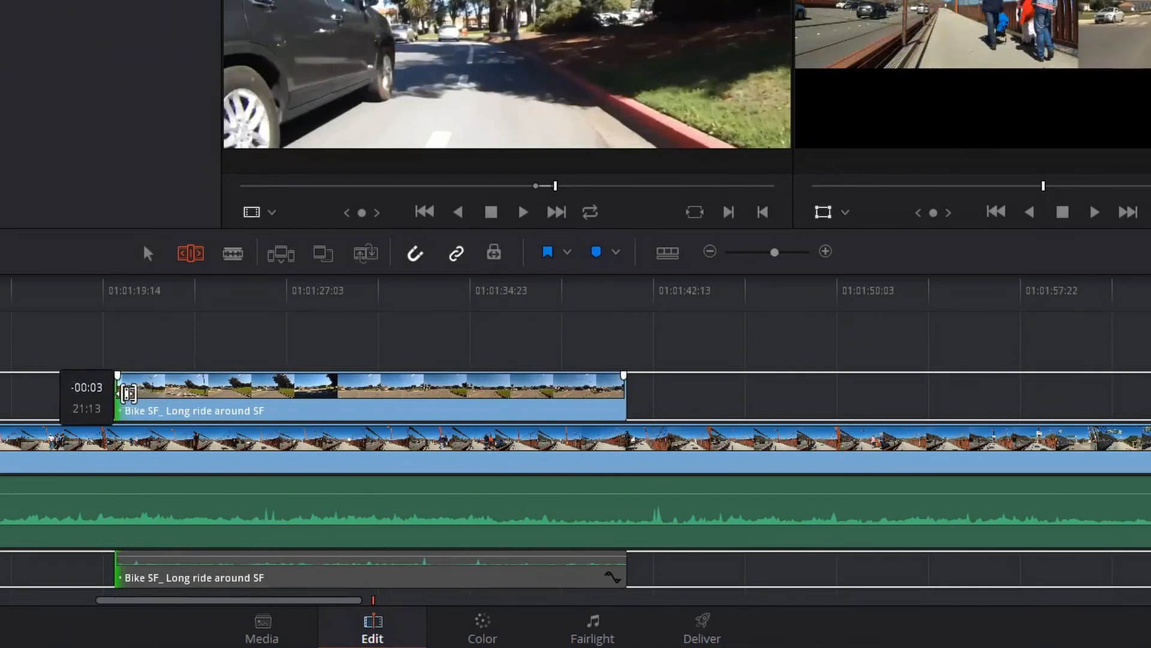
{"action": "mouse_move", "coordinate": [129, 394]}
{"action": "left_mouse_down"}
{"action": "mouse_move", "coordinate": [39, 402]}
{"action": "mouse_move", "coordinate": [338, 396]}
{"action": "mouse_move", "coordinate": [143, 398]}
{"action": "mouse_move", "coordinate": [34, 416]}
{"action": "mouse_move", "coordinate": [253, 401]}
{"action": "mouse_move", "coordinate": [119, 419]}
{"action": "mouse_move", "coordinate": [93, 412]}
{"action": "mouse_move", "coordinate": [106, 394]}
{"action": "left_mouse_up"}
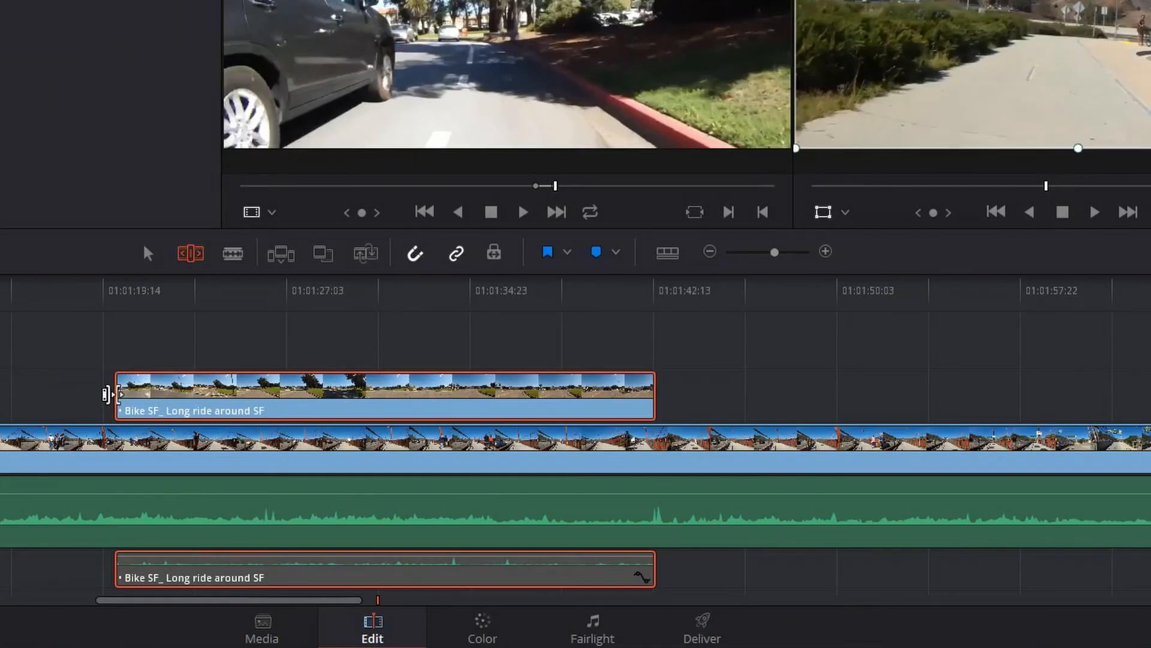
{"action": "left_click_drag", "start_coordinate": [107, 394], "coordinate": [148, 399]}
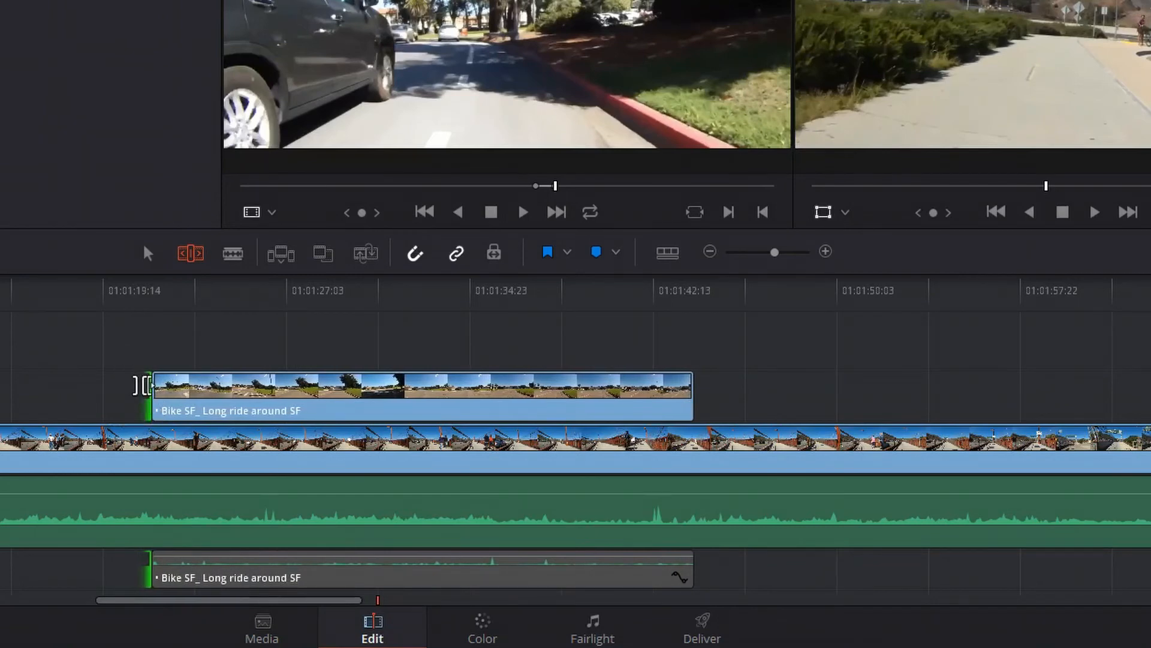
{"action": "mouse_move", "coordinate": [263, 413]}
{"action": "left_mouse_down"}
{"action": "mouse_move", "coordinate": [381, 412]}
{"action": "mouse_move", "coordinate": [260, 406]}
{"action": "left_mouse_up"}
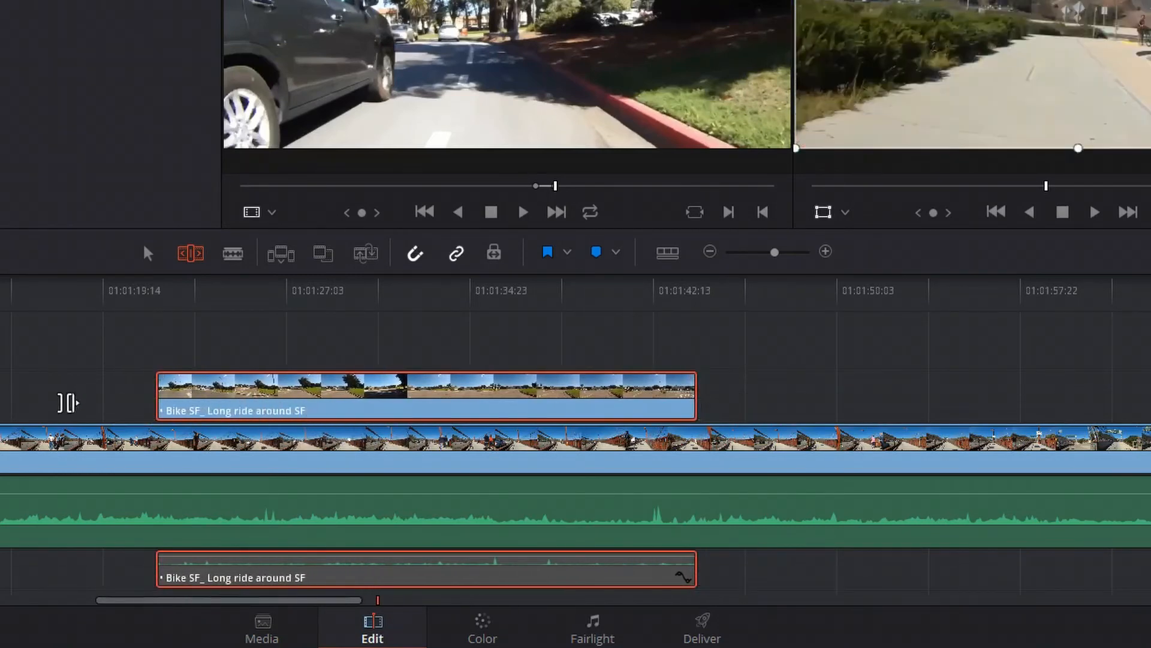
Roll the edit point between the gap and the Video 2 clip so the clip starts at about 01:01:23:13.
{"action": "left_click", "coordinate": [153, 390]}
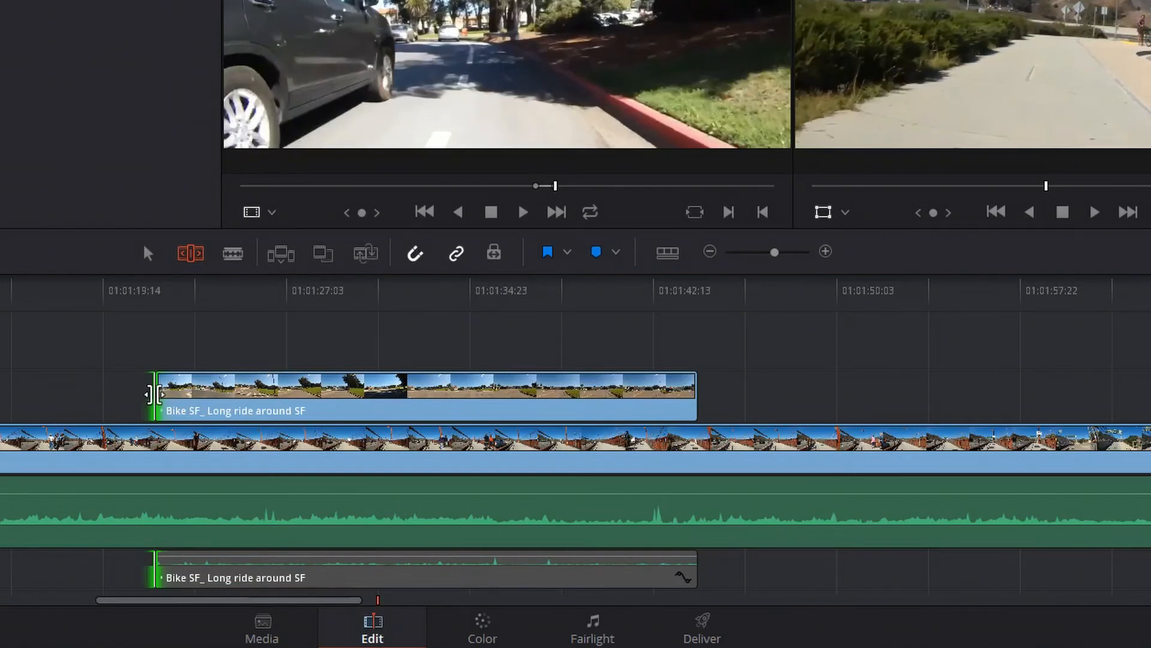
{"action": "left_click_drag", "start_coordinate": [153, 394], "coordinate": [154, 394]}
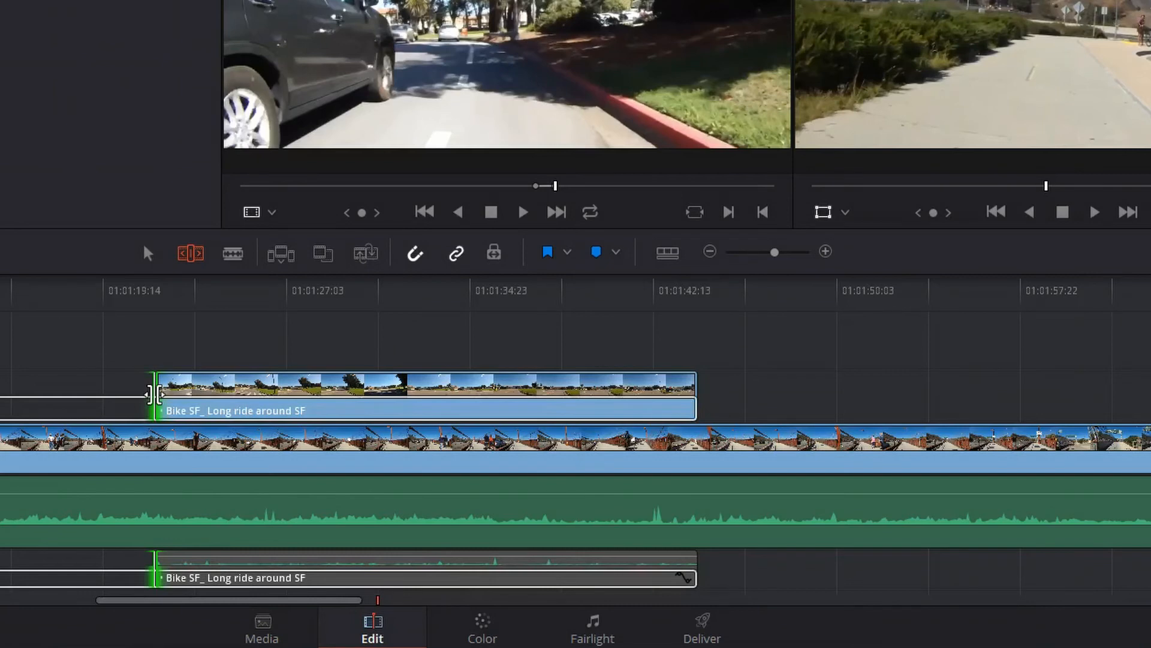
{"action": "left_click_drag", "start_coordinate": [154, 394], "coordinate": [195, 394]}
{"action": "key", "text": "a"}
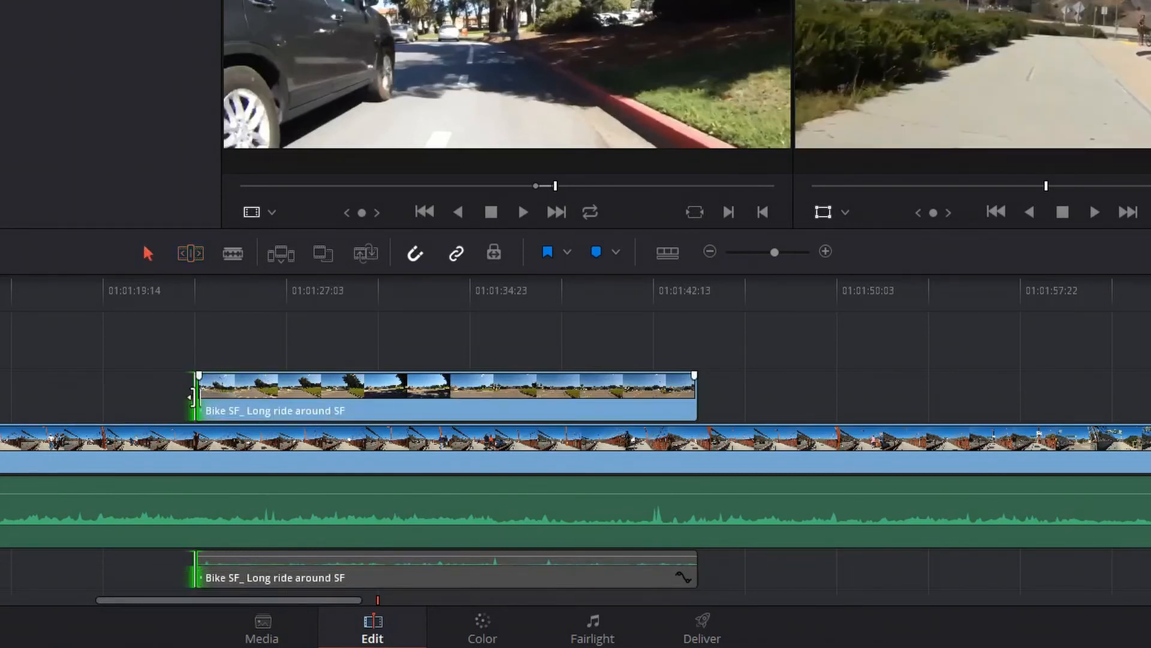
Trim the end of the Video 2 clip back to about 01:01:42:13.
{"action": "left_click_drag", "start_coordinate": [196, 387], "coordinate": [182, 385]}
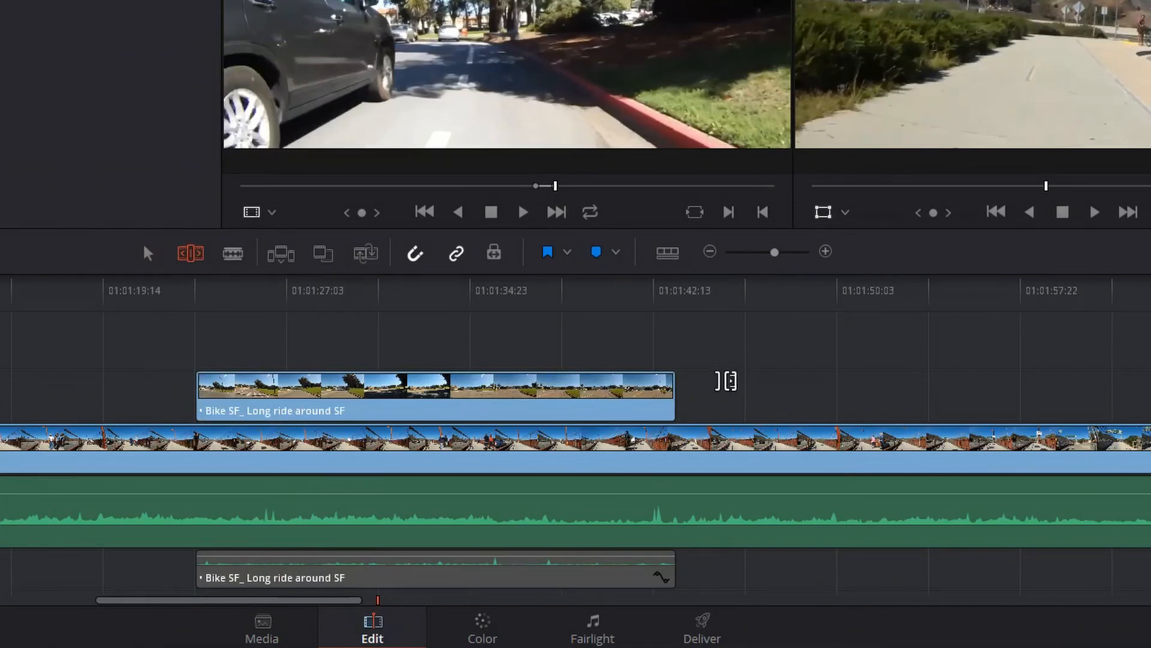
{"action": "left_click", "coordinate": [673, 396]}
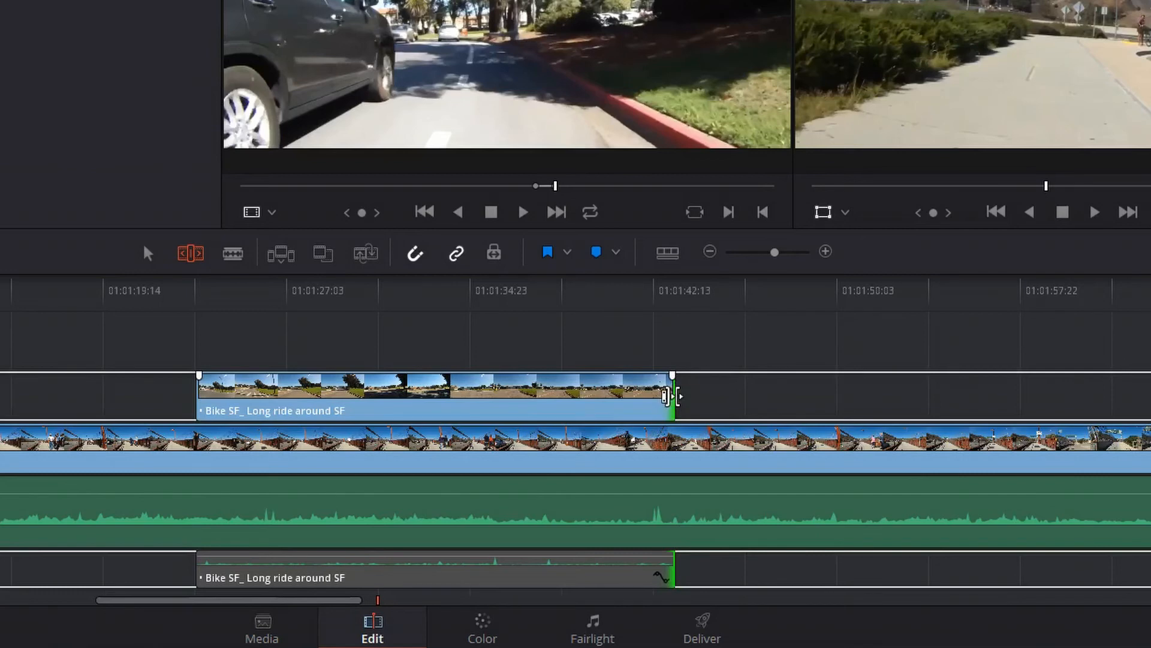
{"action": "mouse_move", "coordinate": [673, 395]}
{"action": "left_mouse_down"}
{"action": "mouse_move", "coordinate": [881, 387]}
{"action": "mouse_move", "coordinate": [568, 393]}
{"action": "mouse_move", "coordinate": [656, 393]}
{"action": "left_mouse_up"}
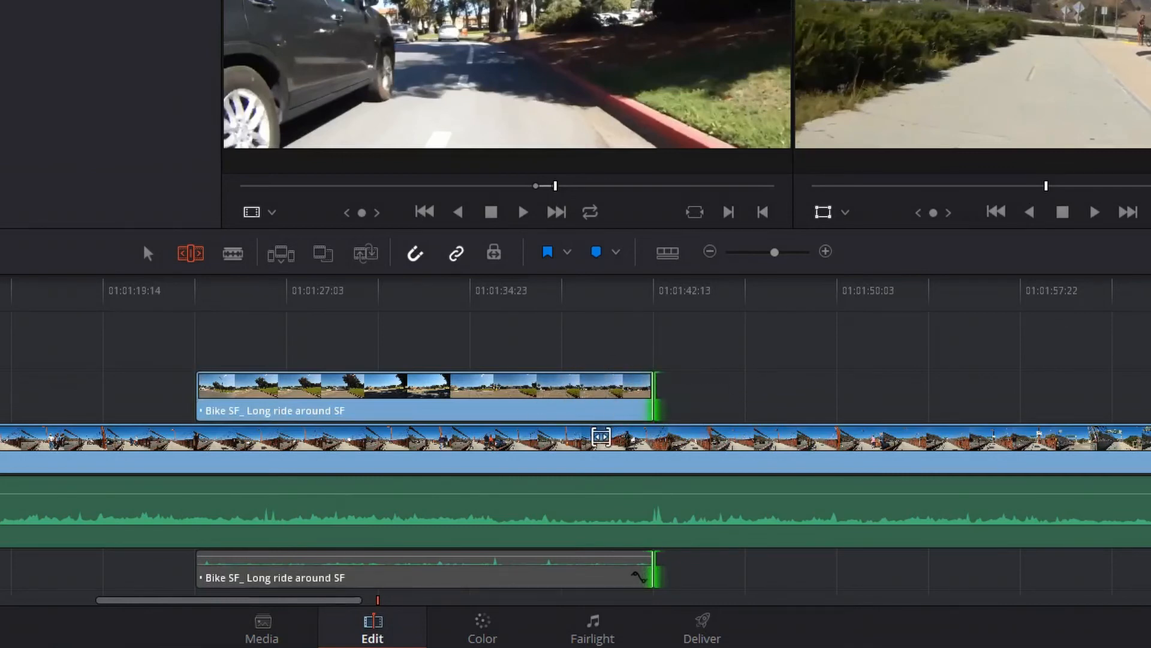
Split the Video 1 clip and its audio with the Razor tool at about 01:00:59 and 01:01:08:17.
{"action": "left_click", "coordinate": [227, 261]}
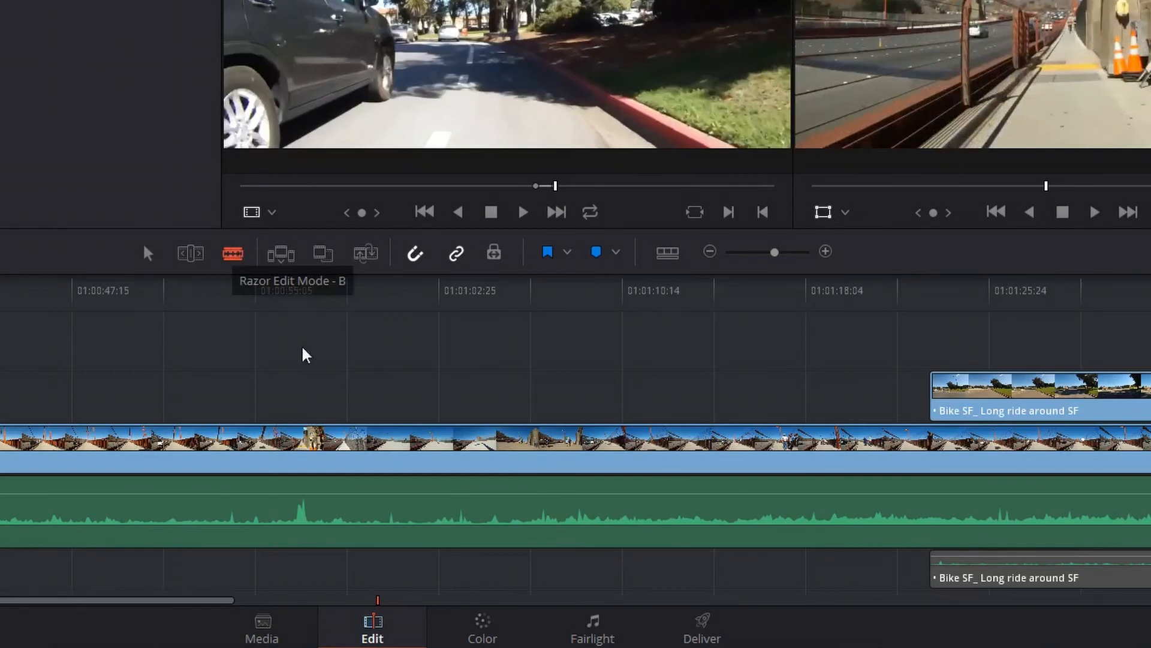
{"action": "left_click", "coordinate": [349, 450]}
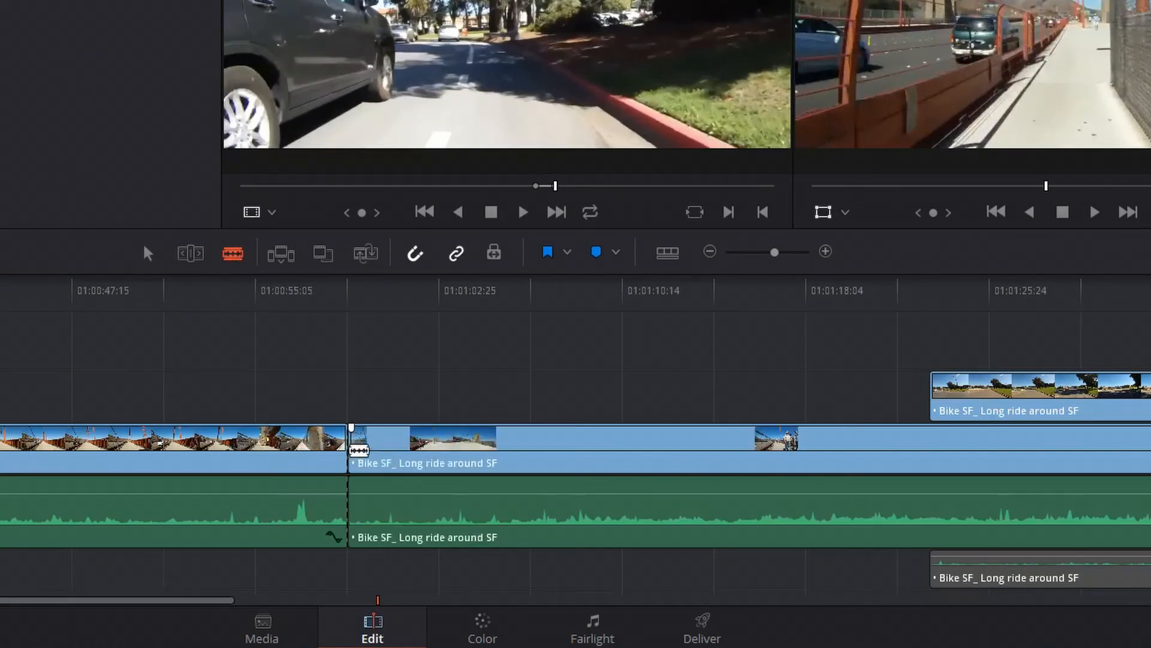
{"action": "left_click", "coordinate": [577, 438]}
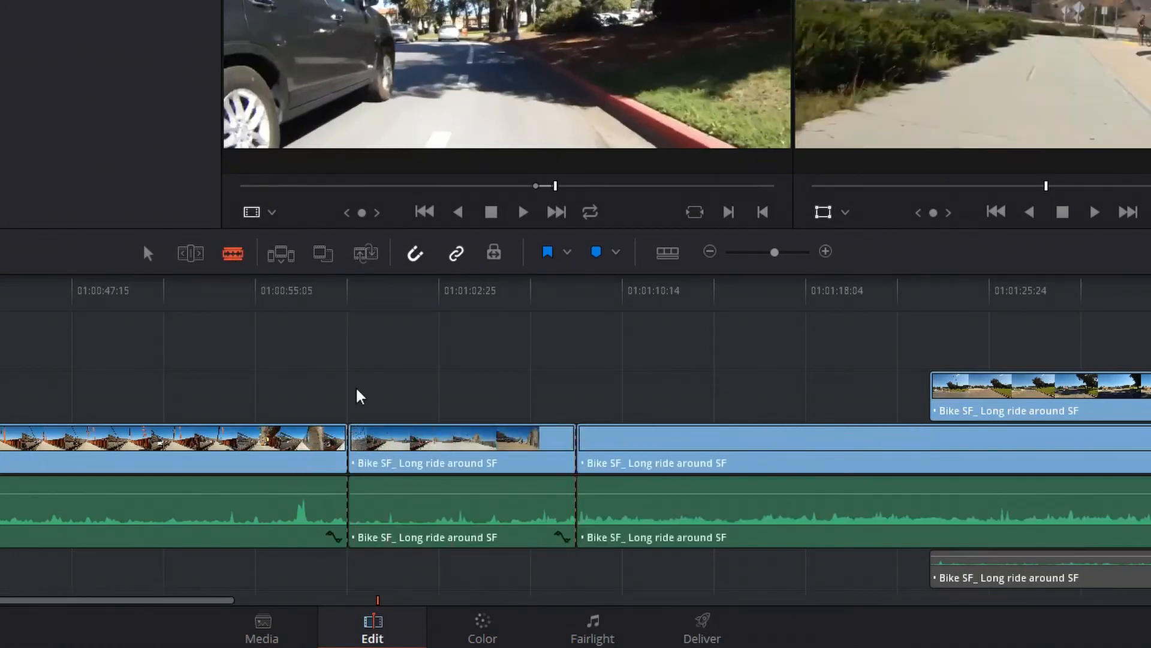
Ripple-delete the middle section between the two Video 1 cuts and undo the deletion.
{"action": "left_click", "coordinate": [148, 254]}
{"action": "left_click", "coordinate": [489, 427]}
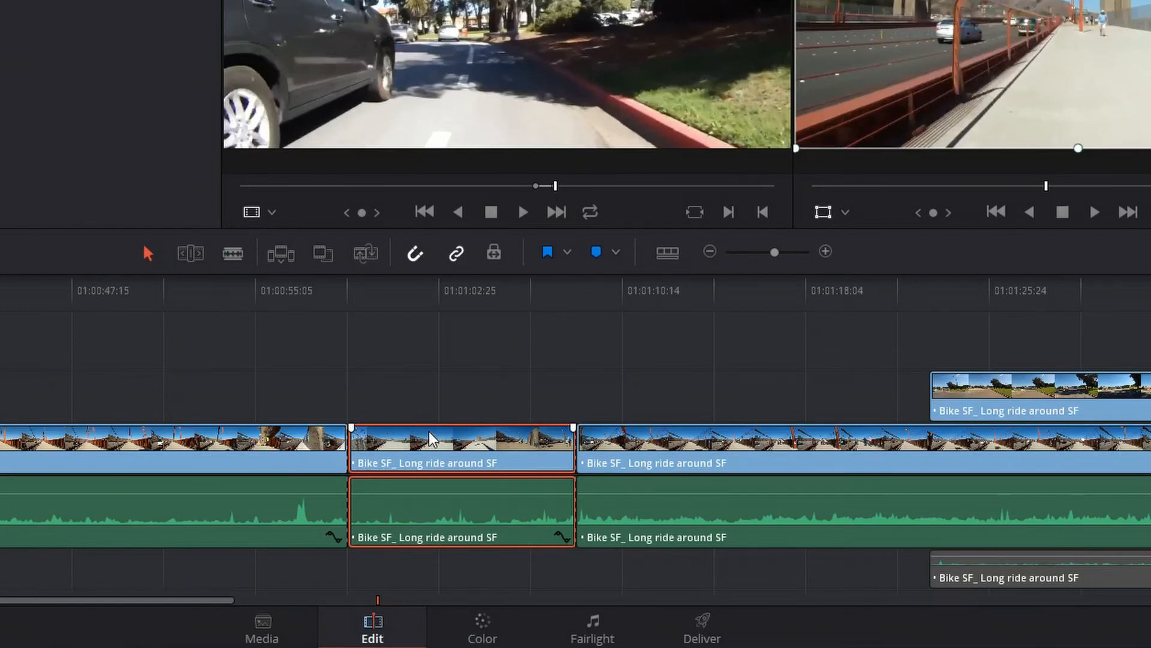
{"action": "key", "text": "Delete"}
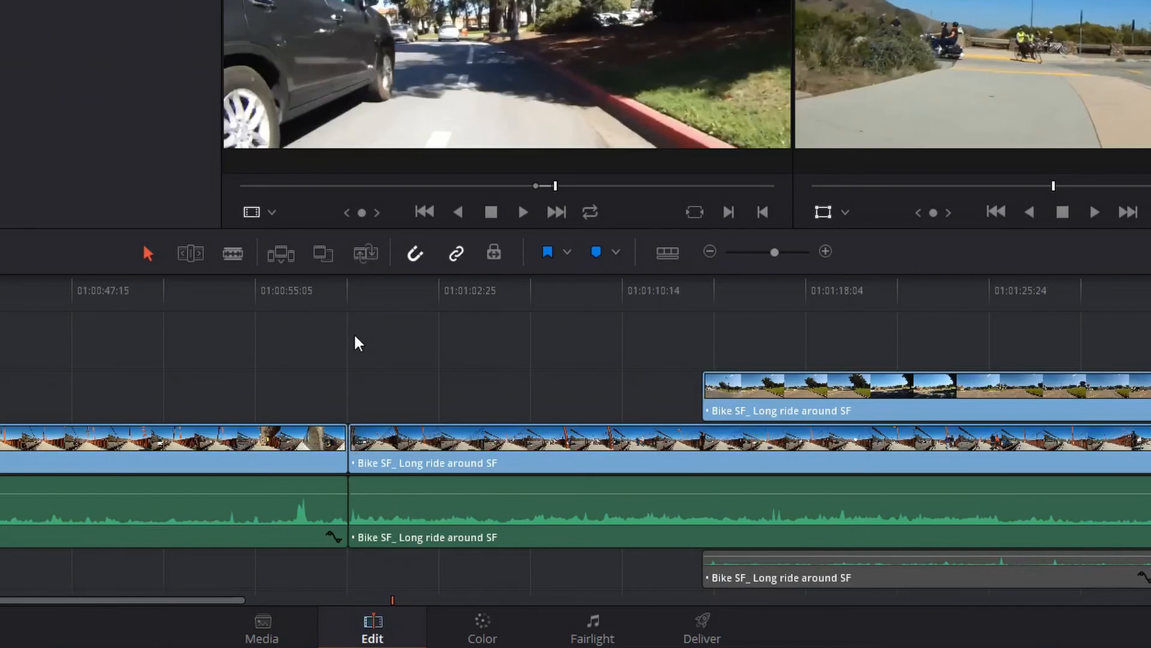
{"action": "key", "text": "ctrl+z"}
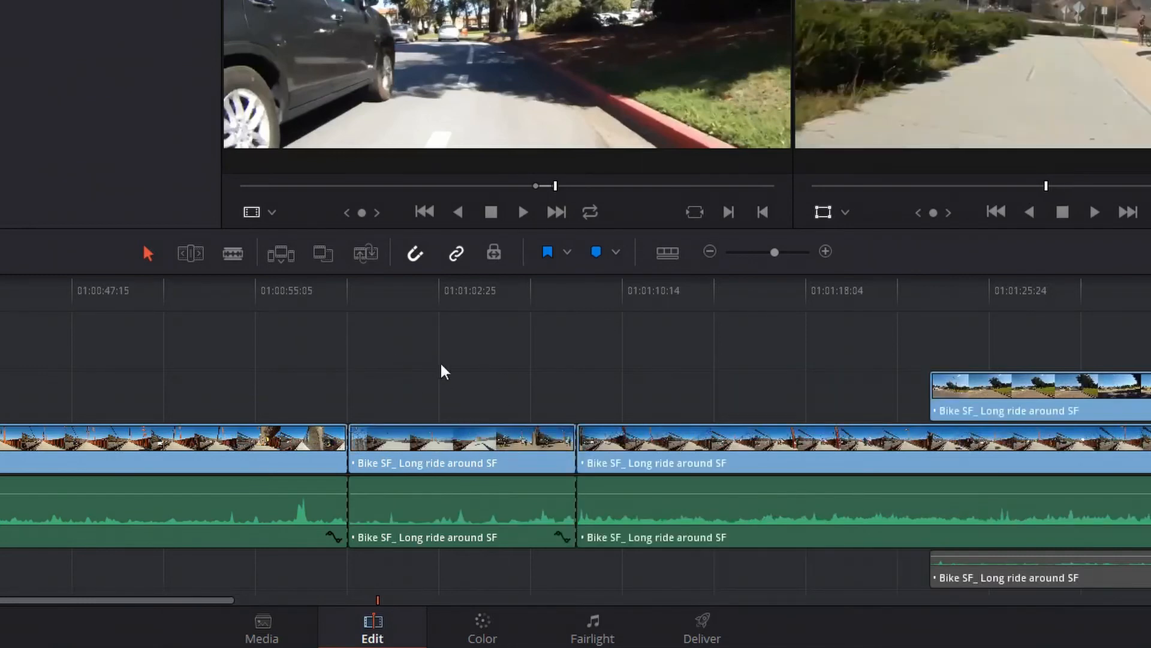
Select the Video 1 sections around the two razor cuts in turn and undo both cuts.
{"action": "mouse_move", "coordinate": [459, 448]}
{"action": "left_click", "coordinate": [319, 433]}
{"action": "left_click", "coordinate": [697, 463]}
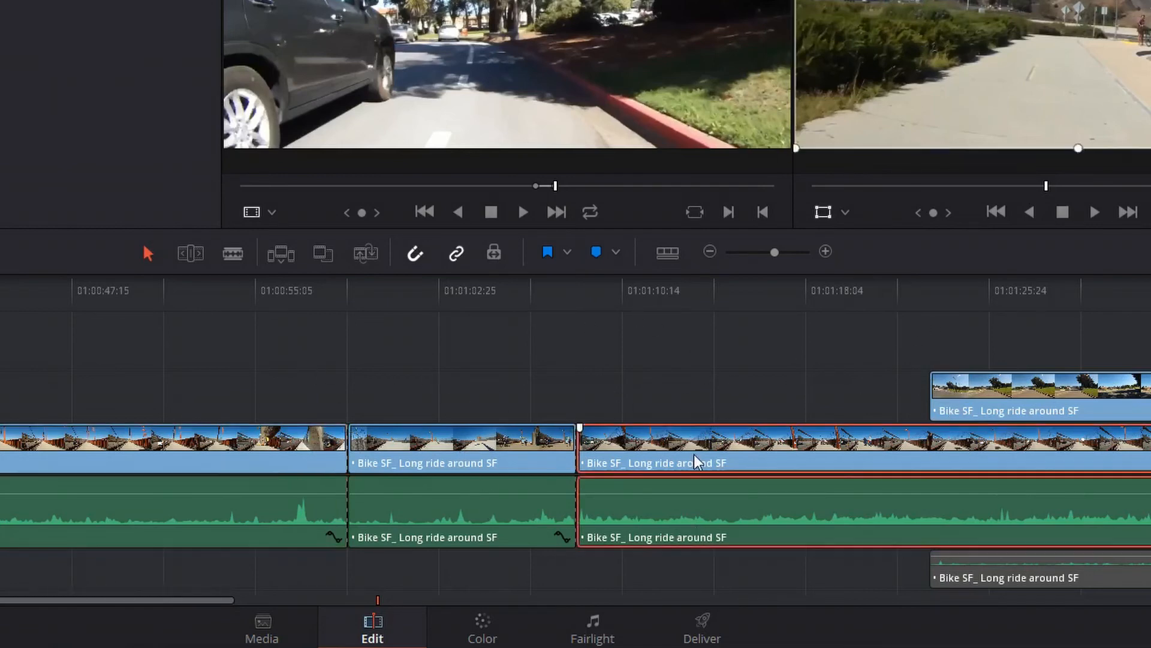
{"action": "left_click", "coordinate": [211, 458]}
{"action": "left_click", "coordinate": [649, 443]}
{"action": "left_click", "coordinate": [307, 435]}
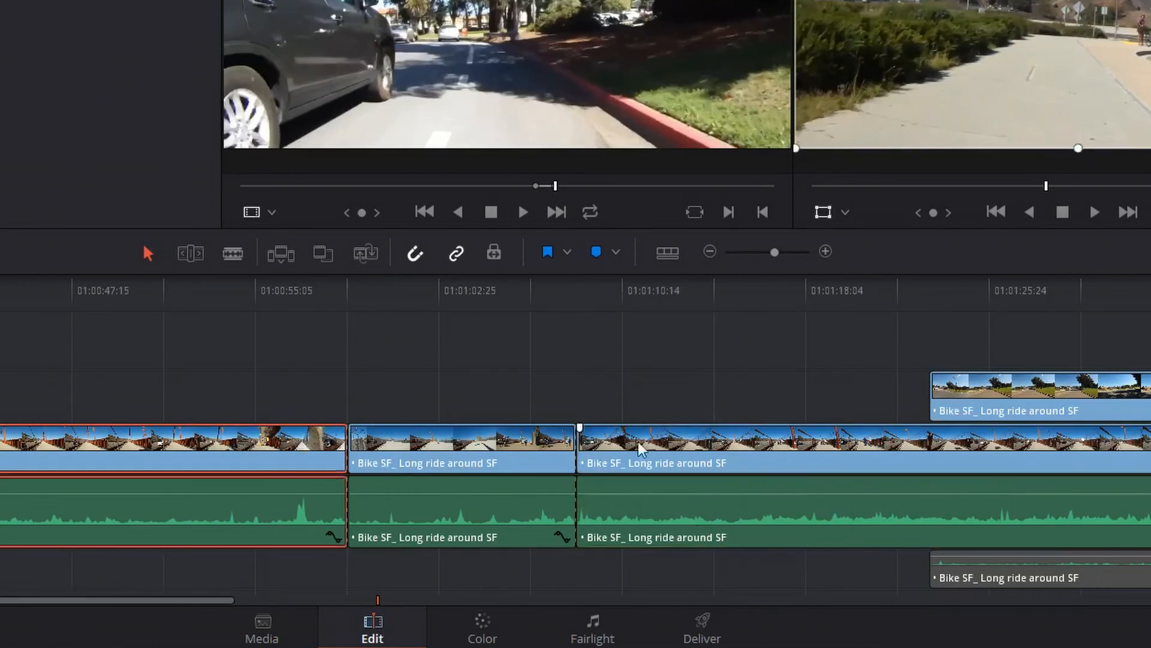
{"action": "left_click", "coordinate": [533, 452]}
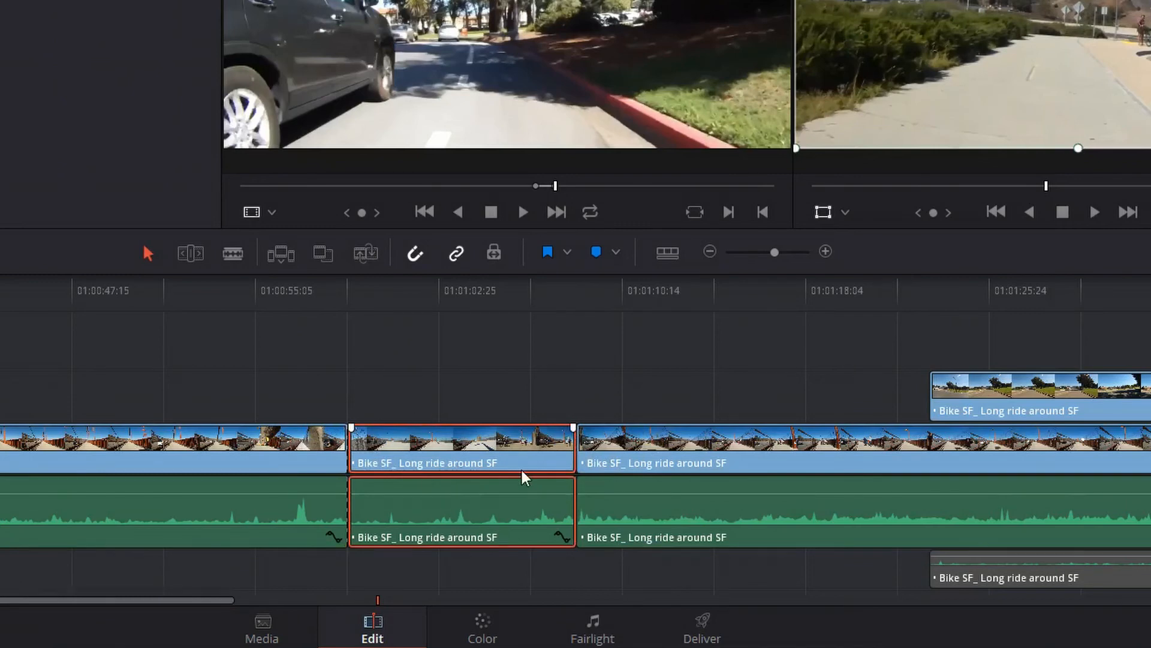
{"action": "right_click", "coordinate": [437, 427]}
{"action": "left_click", "coordinate": [434, 427]}
{"action": "right_click", "coordinate": [442, 448]}
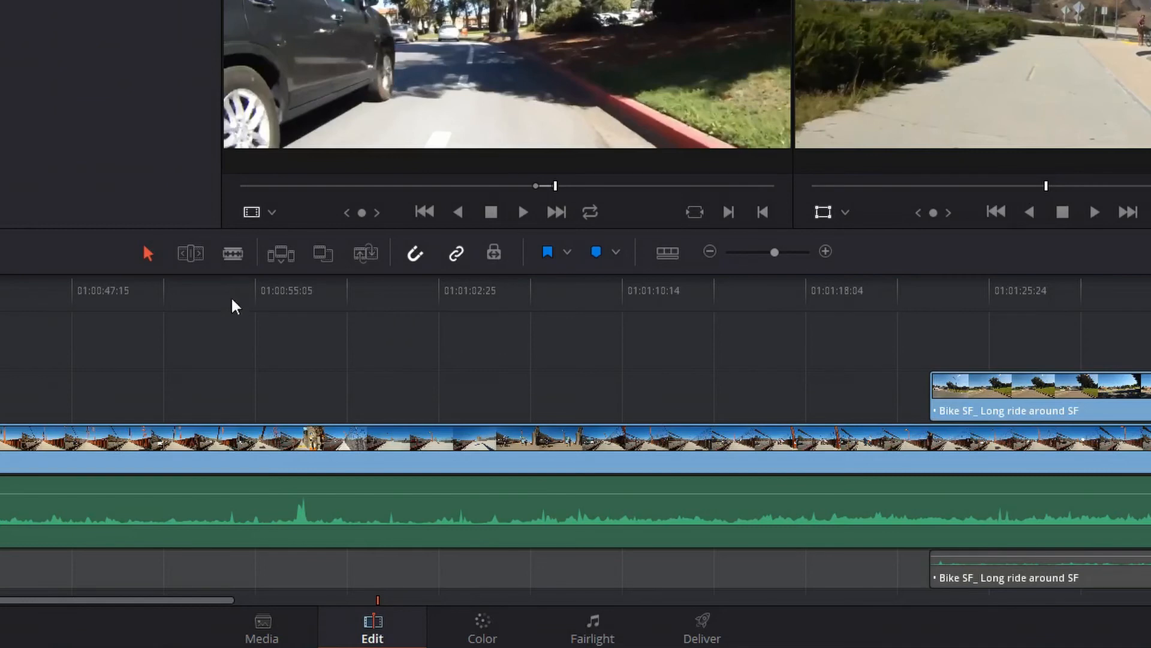
Split the Video 1 clip and its audio with the Razor tool at 01:00:58:23 and about 01:01:05.
{"action": "left_click", "coordinate": [234, 253]}
{"action": "left_click", "coordinate": [340, 459]}
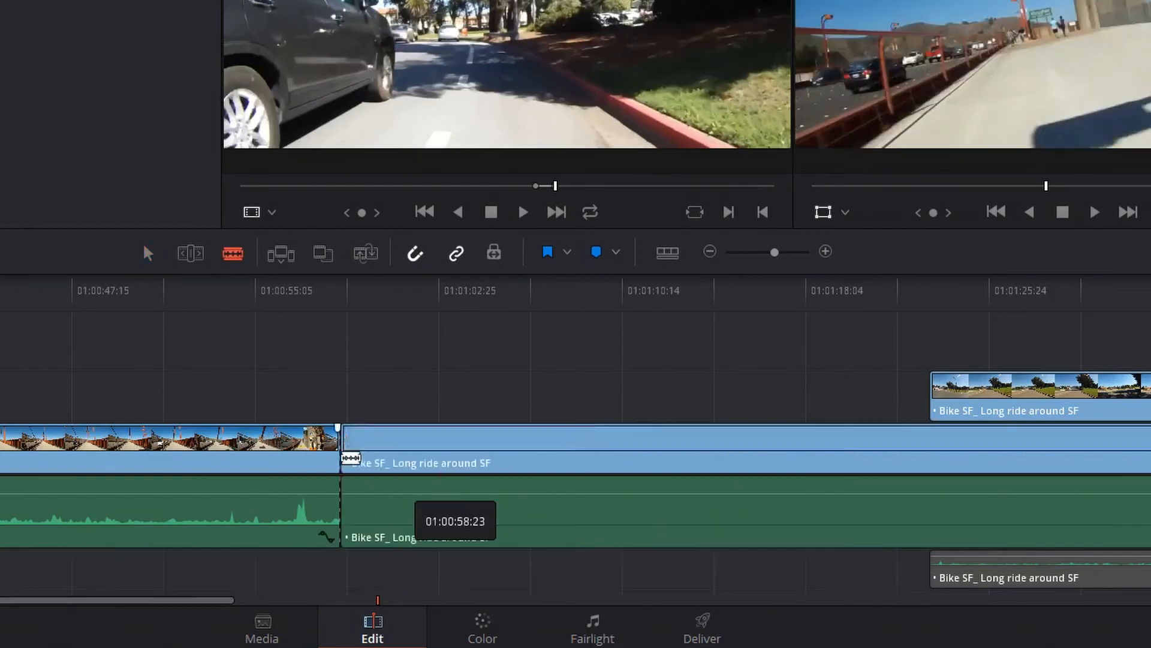
{"action": "left_click", "coordinate": [497, 459]}
Ripple-delete the short section between the two razor cuts together with its audio.
{"action": "left_click", "coordinate": [151, 258]}
{"action": "left_click", "coordinate": [429, 541]}
{"action": "left_click_drag", "start_coordinate": [377, 339], "coordinate": [467, 592]}
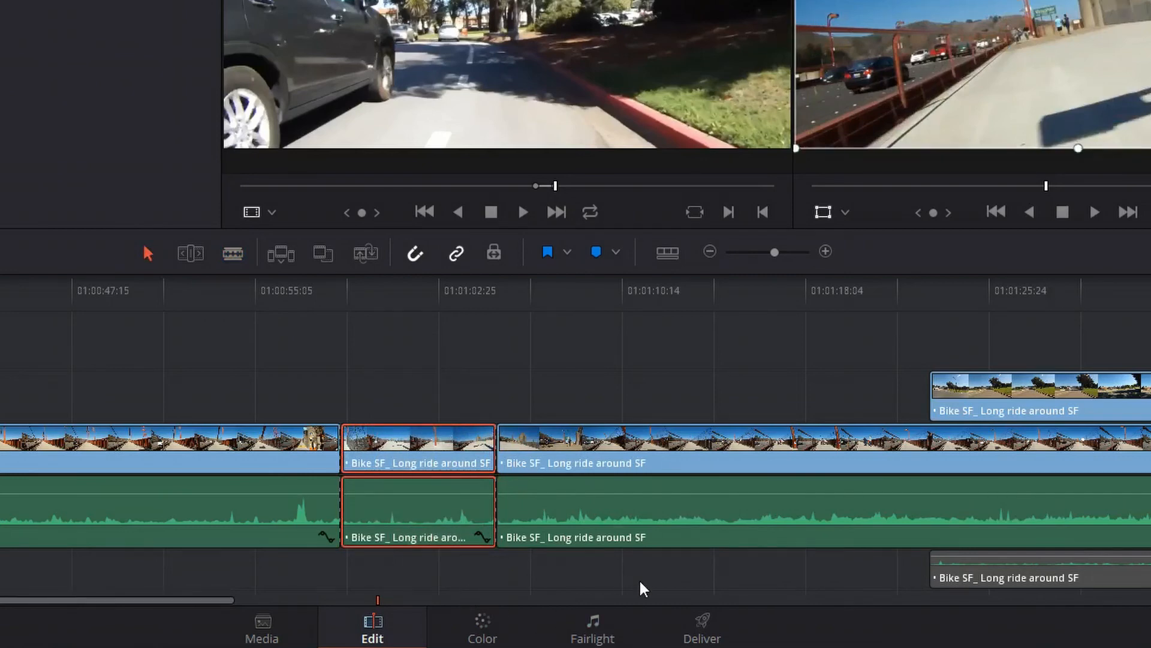
{"action": "key", "text": "Delete"}
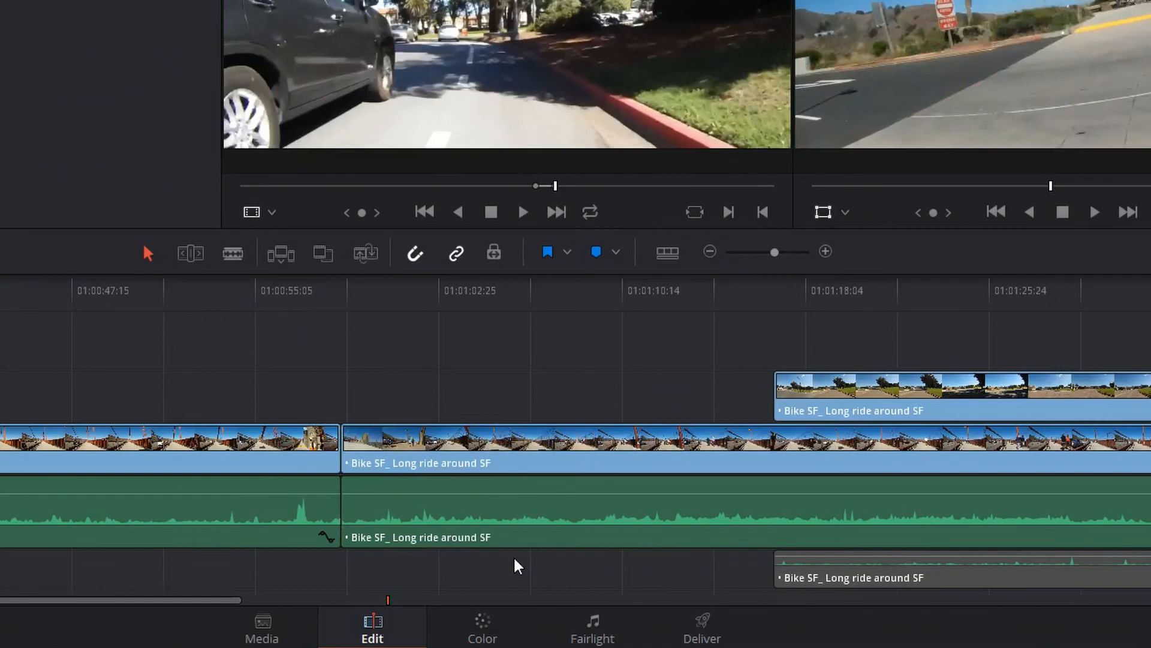
Move the Video 1 clip after the edit about 3 seconds later, place the playhead in the gap and undo the move.
{"action": "left_click_drag", "start_coordinate": [400, 440], "coordinate": [477, 433]}
{"action": "left_click", "coordinate": [360, 377]}
{"action": "left_click", "coordinate": [366, 295]}
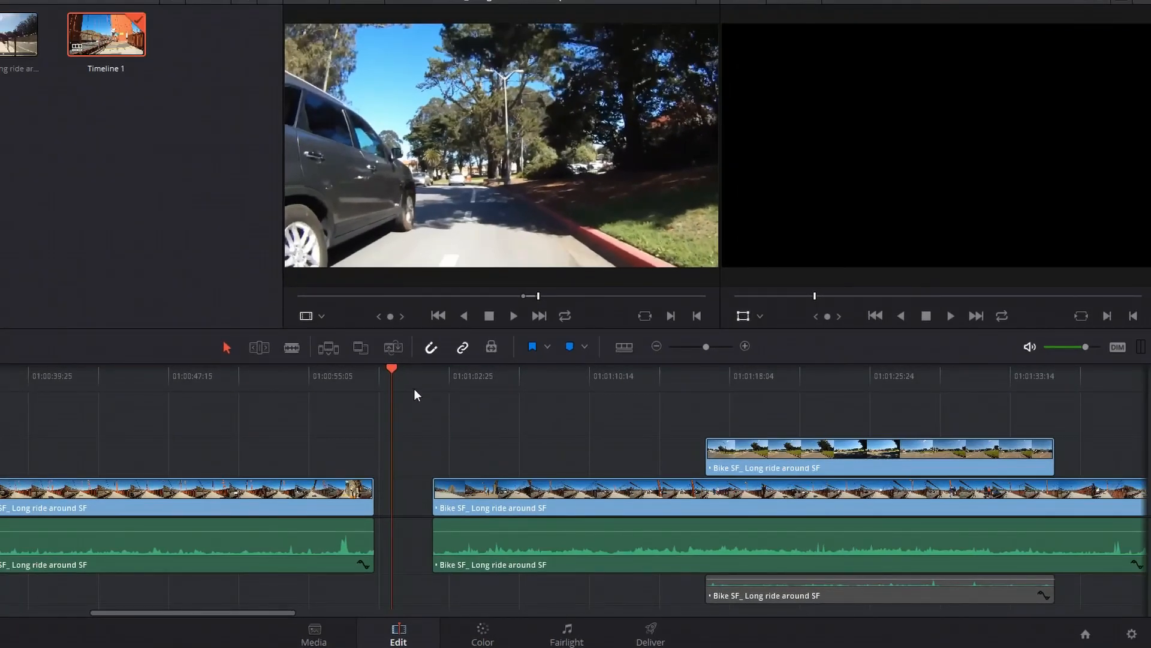
{"action": "key", "text": "ctrl+z"}
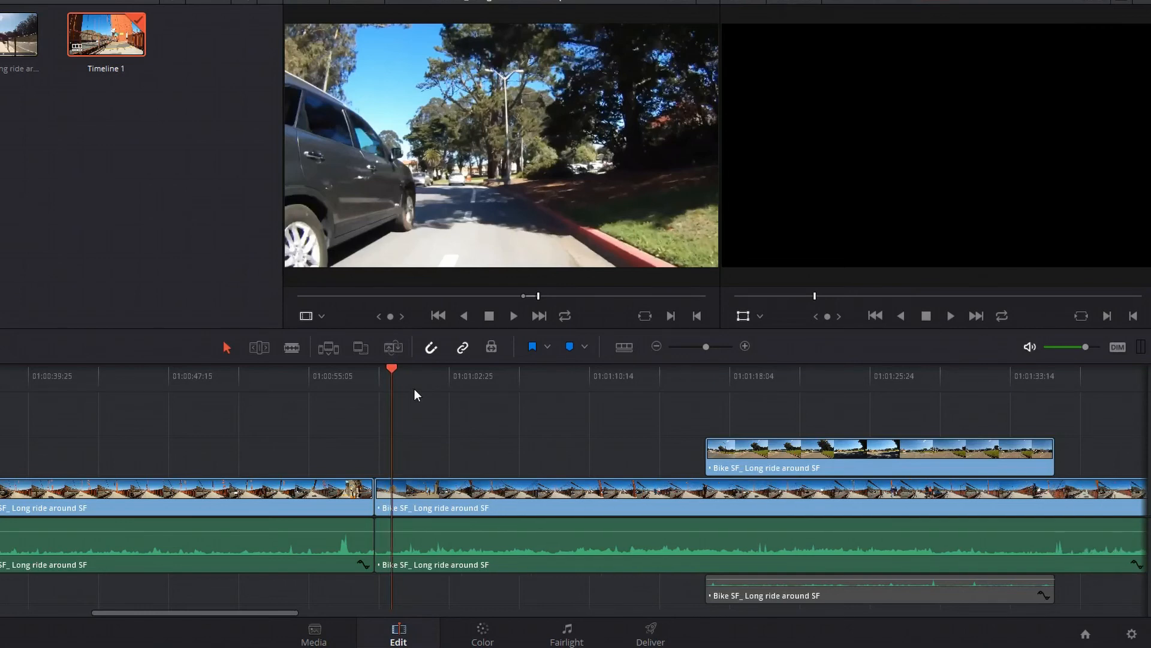
Split the Video 1 clip with the Razor tool at about 01:01:03 and cut the short section before the split to the clipboard.
{"action": "left_click", "coordinate": [292, 347]}
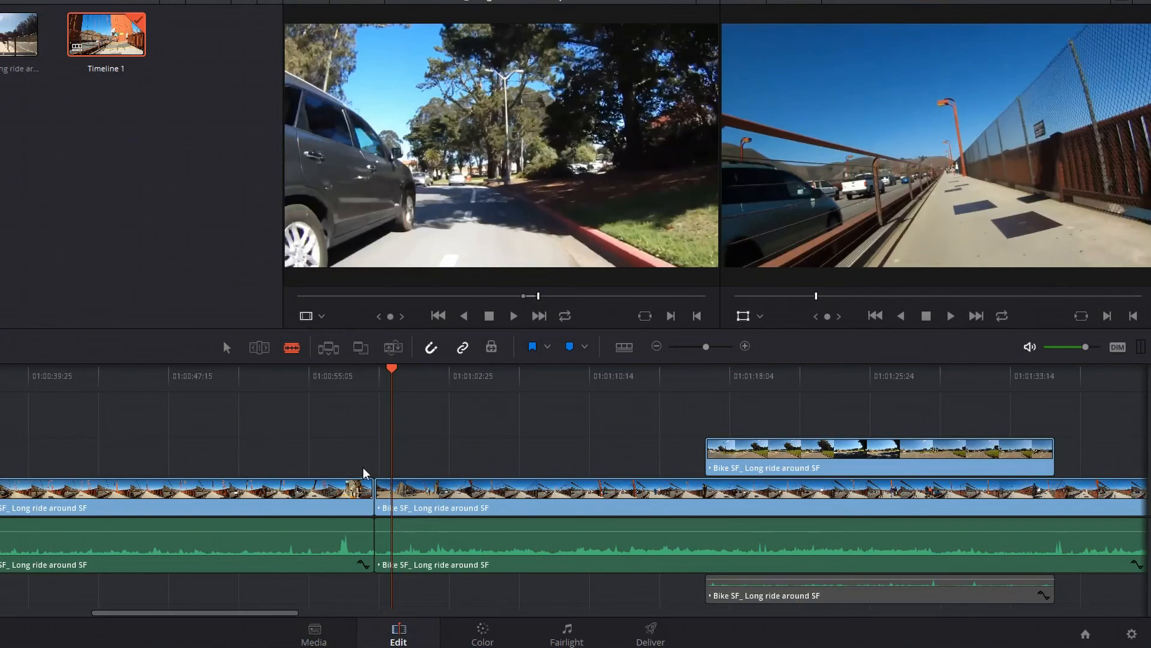
{"action": "left_click", "coordinate": [457, 486]}
{"action": "left_click", "coordinate": [226, 348]}
{"action": "left_click_drag", "start_coordinate": [421, 437], "coordinate": [430, 588]}
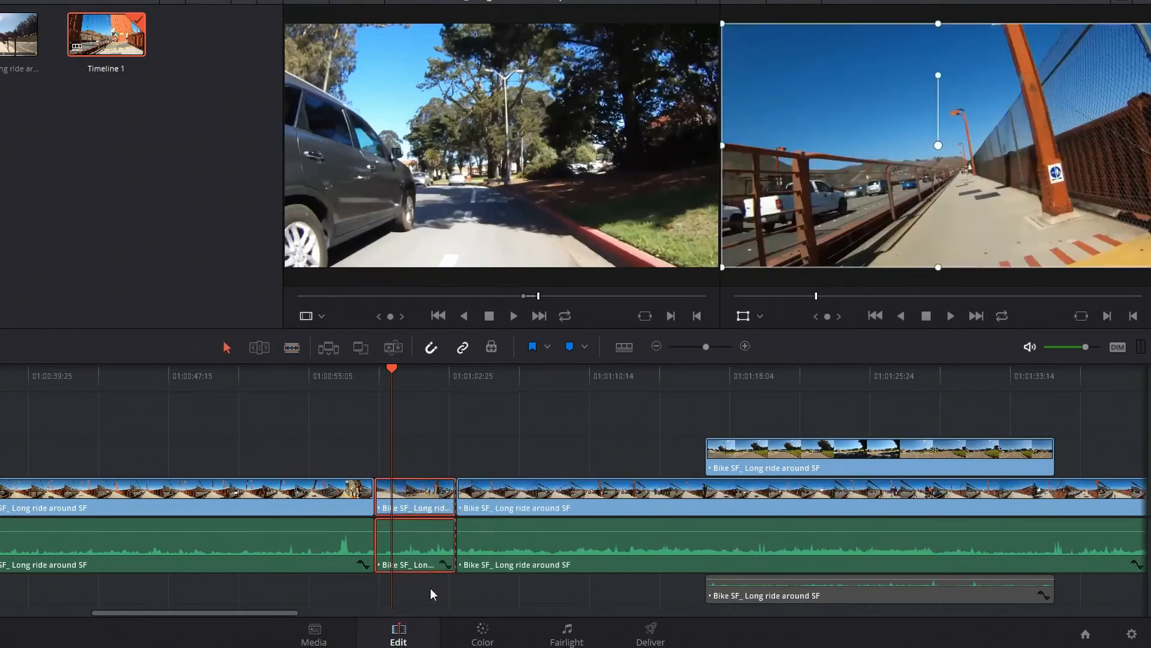
{"action": "right_click", "coordinate": [414, 496]}
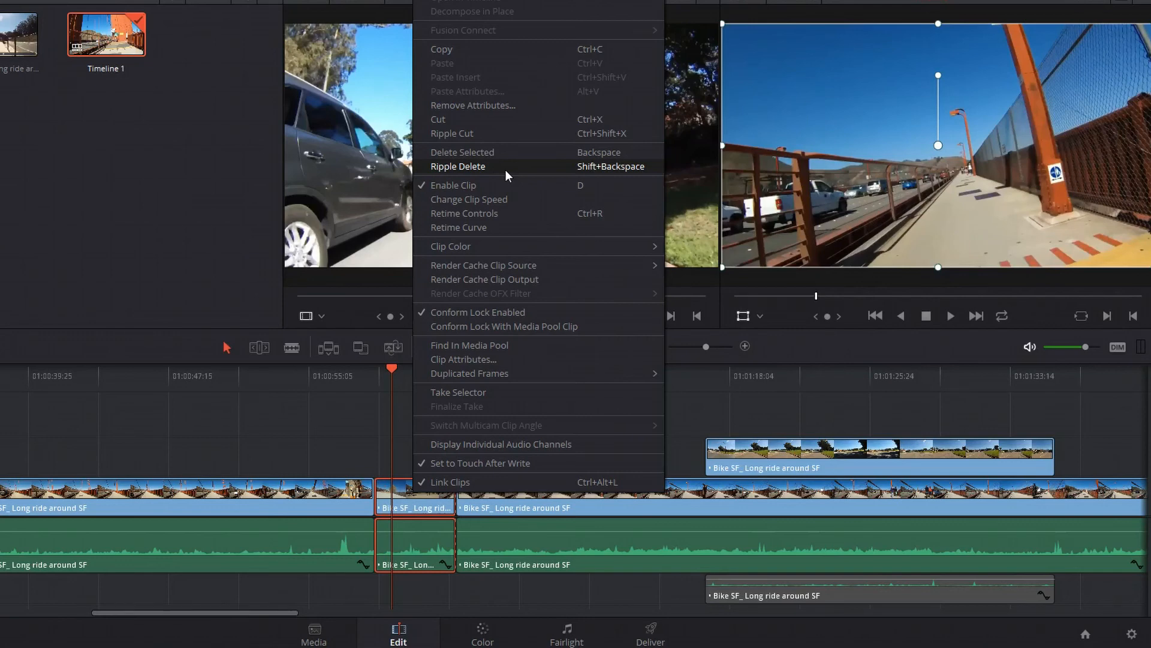
{"action": "left_click", "coordinate": [502, 123]}
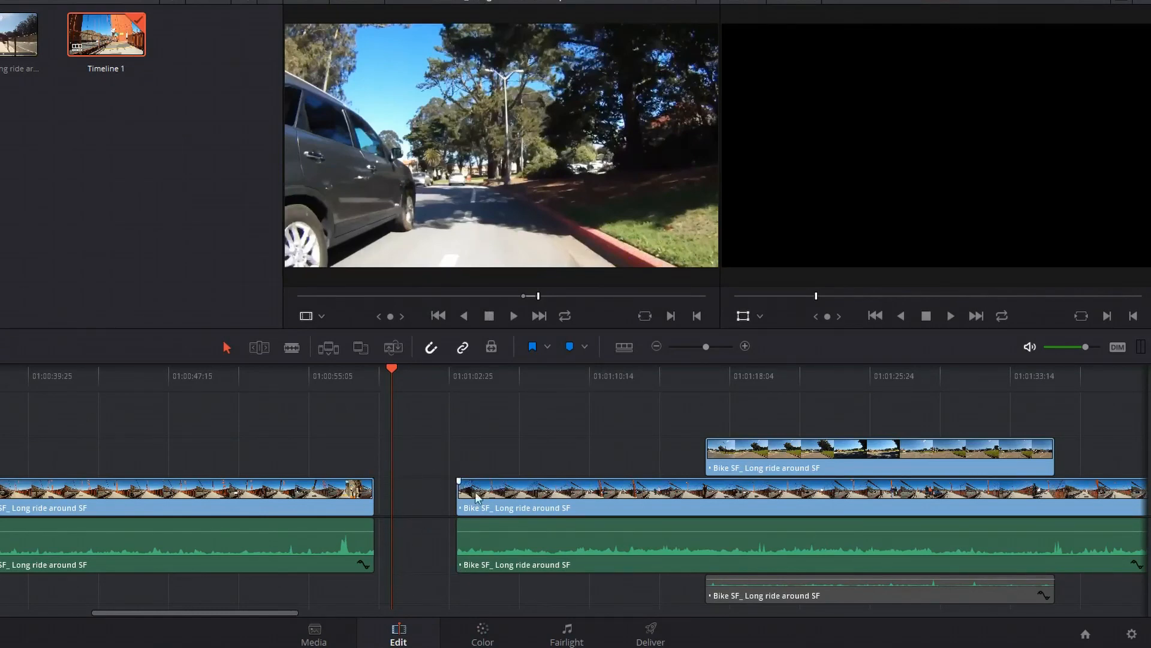
Paste the cut section over the first Video 1 clip at about 01:00:55 and undo the paste.
{"action": "left_click_drag", "start_coordinate": [367, 383], "coordinate": [314, 380]}
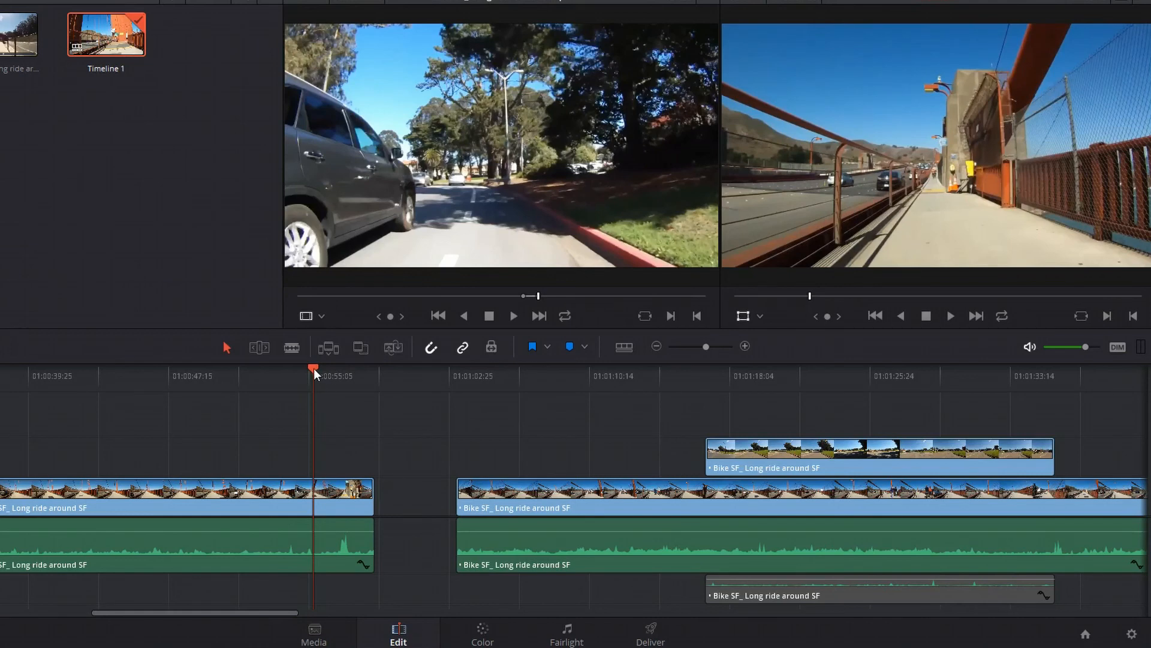
{"action": "right_click", "coordinate": [333, 415]}
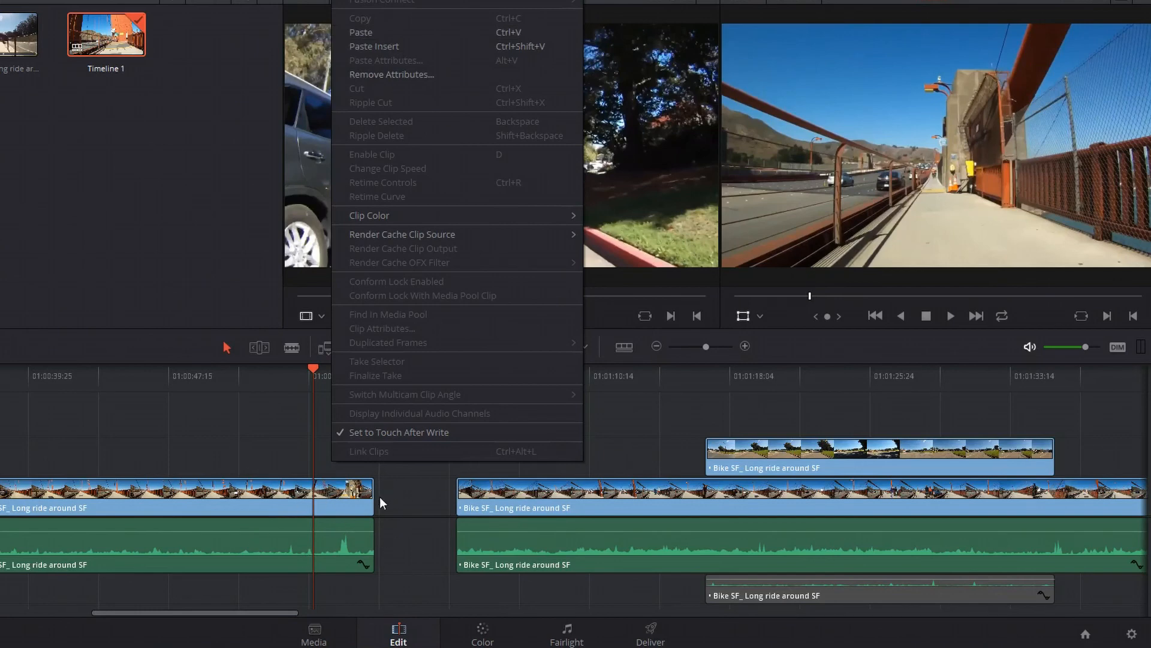
{"action": "left_click", "coordinate": [383, 34]}
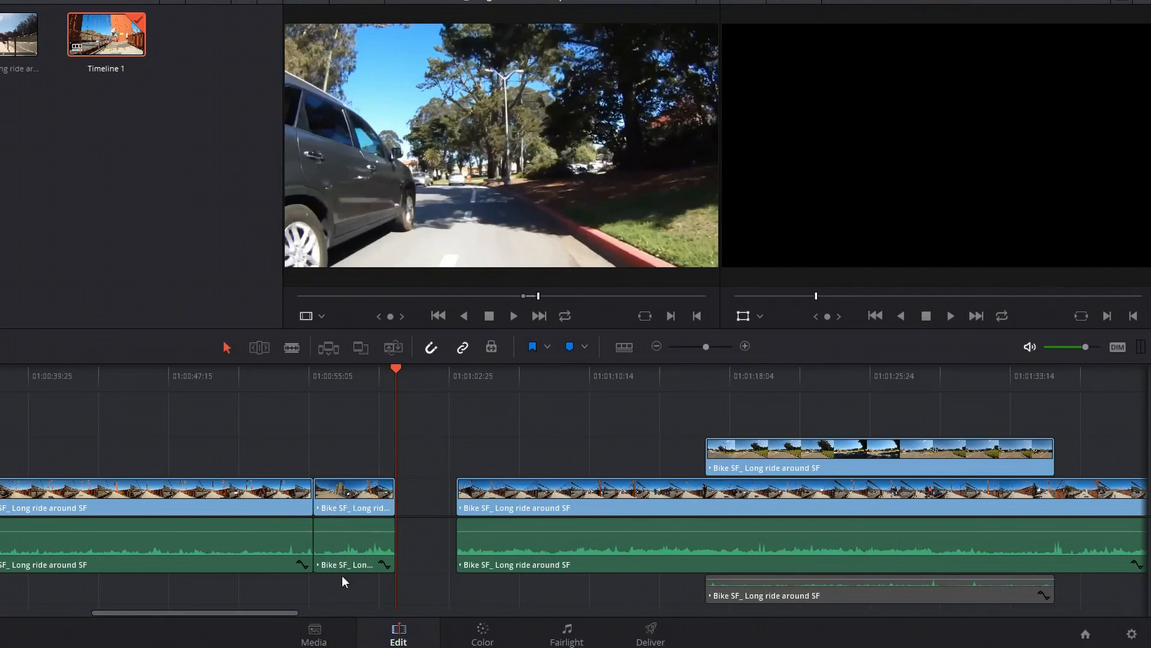
{"action": "key", "text": "ctrl+z"}
{"action": "key", "text": "ctrl+z"}
Insert the cut section into the first Video 1 clip at about 01:00:55 with Paste Insert and undo the insertion.
{"action": "right_click", "coordinate": [334, 394]}
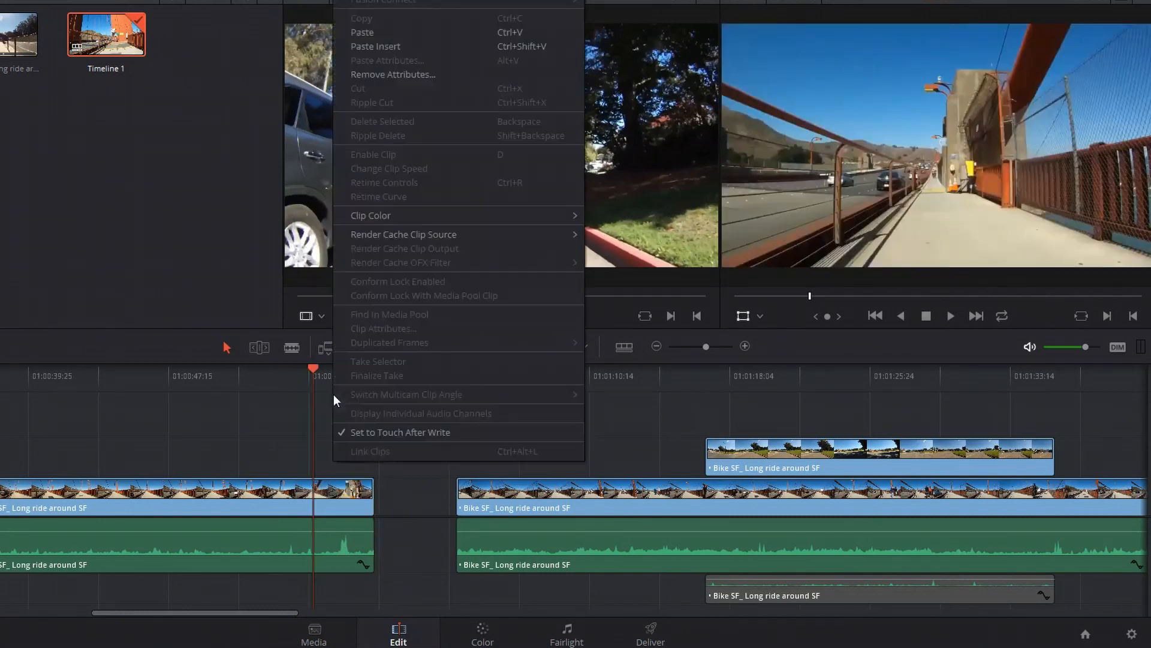
{"action": "left_click", "coordinate": [393, 46]}
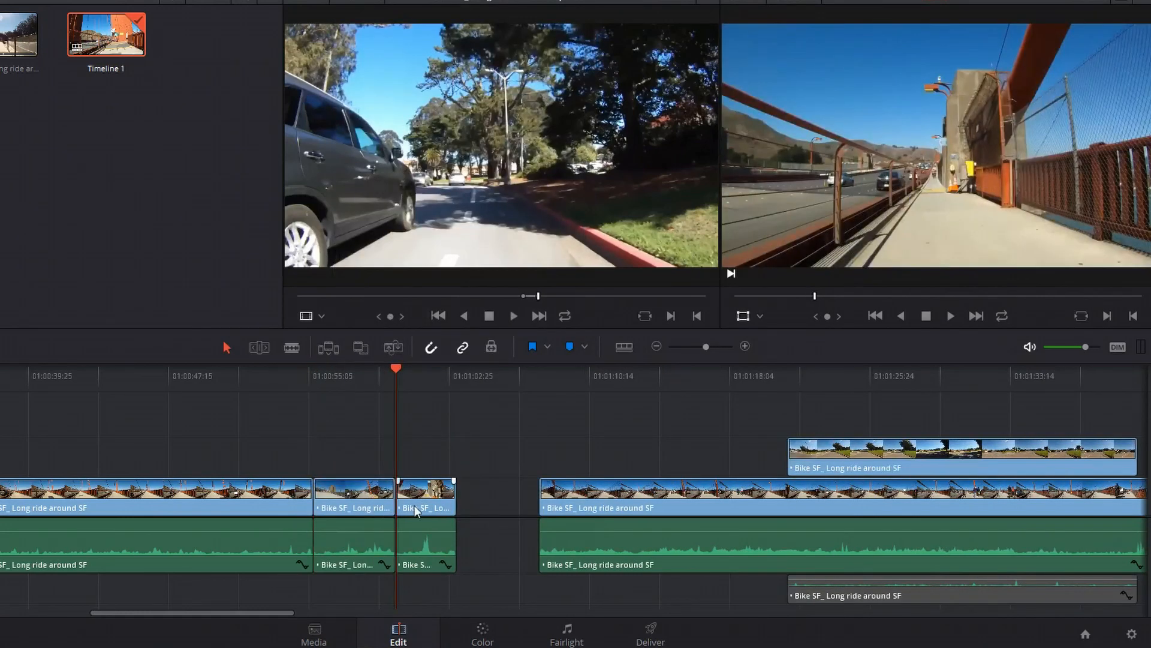
{"action": "key", "text": "ctrl+z"}
Select the section after the split at about 01:00:53, view its editing commands and undo the split.
{"action": "left_click", "coordinate": [334, 540]}
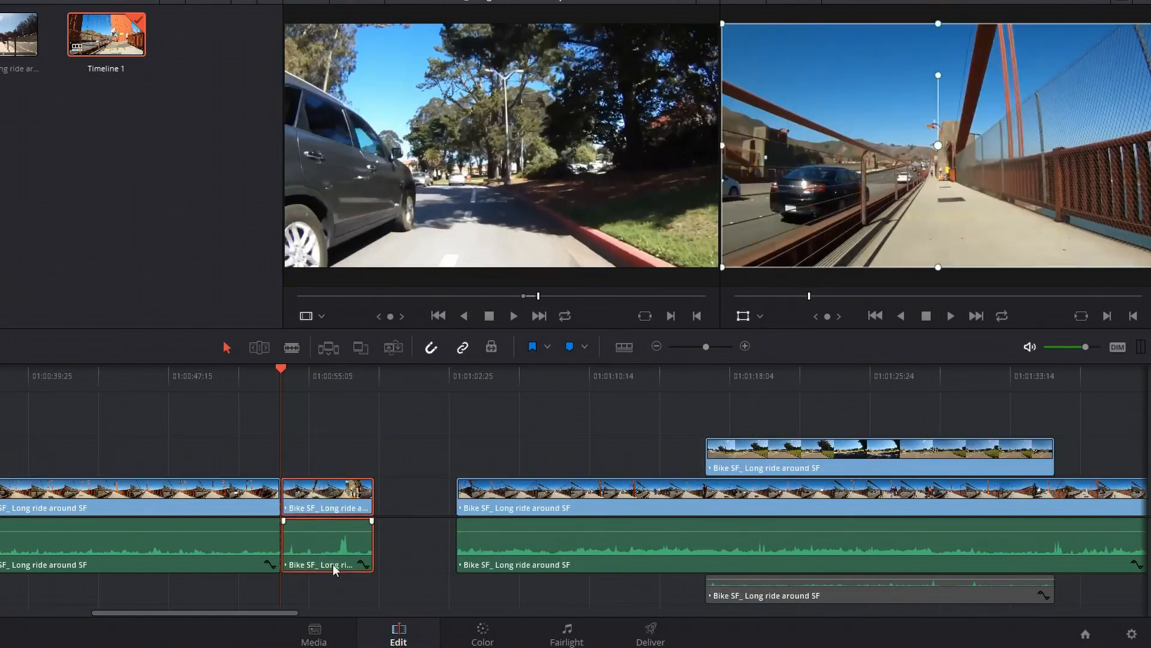
{"action": "right_click", "coordinate": [325, 502]}
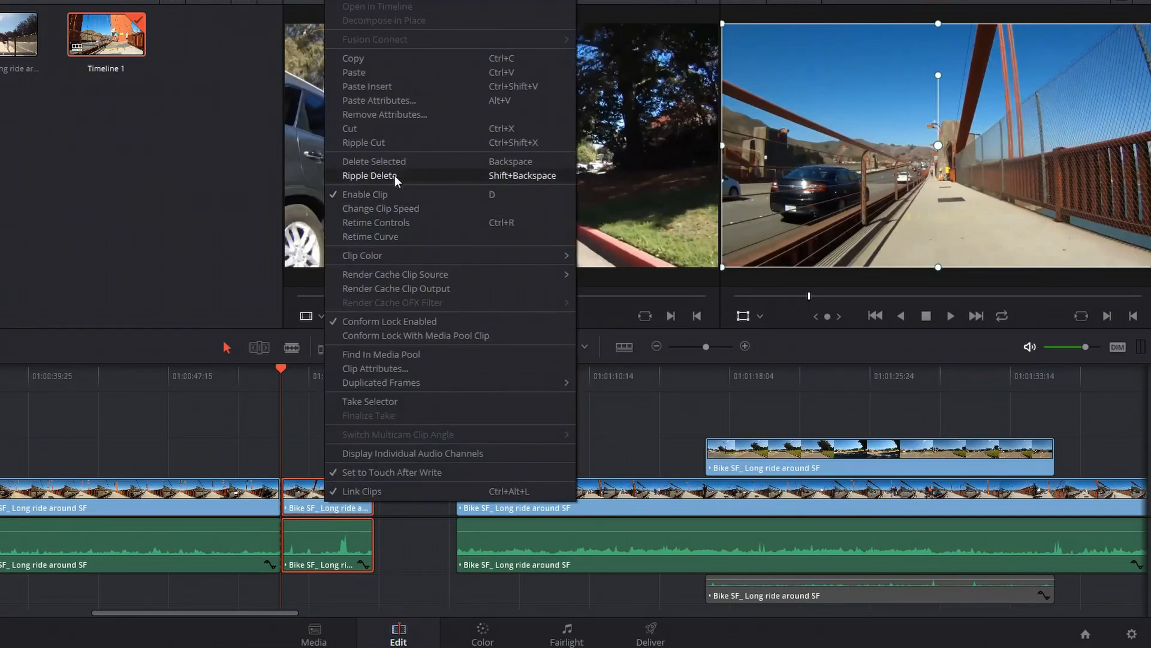
{"action": "left_click", "coordinate": [179, 412]}
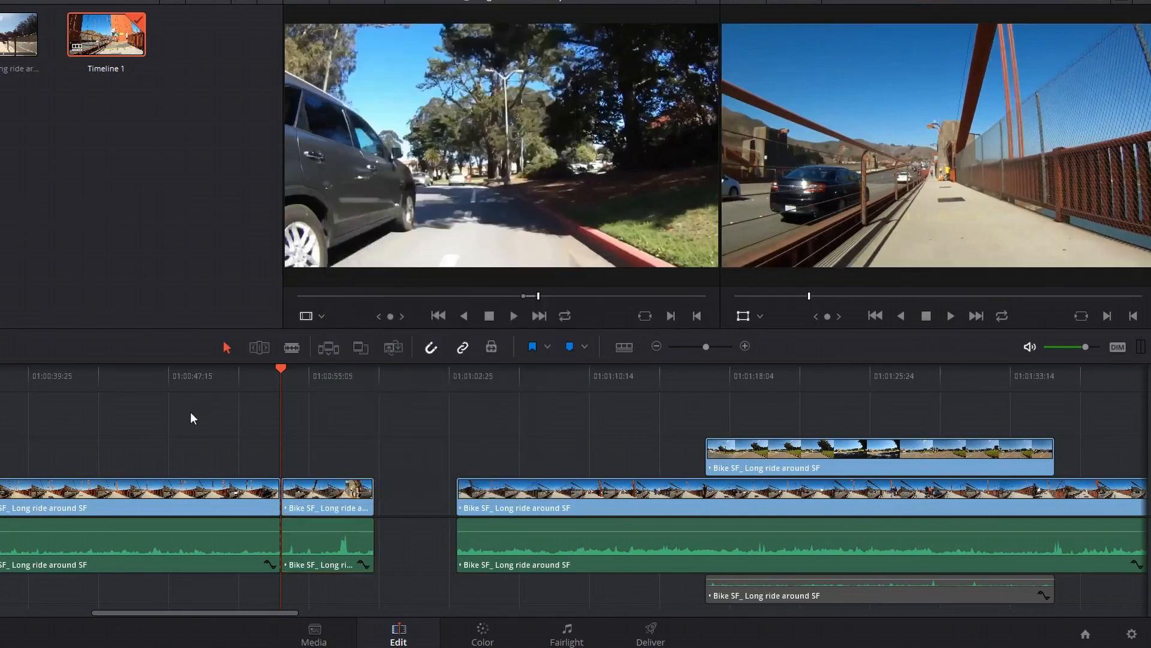
{"action": "key", "text": "ctrl+z"}
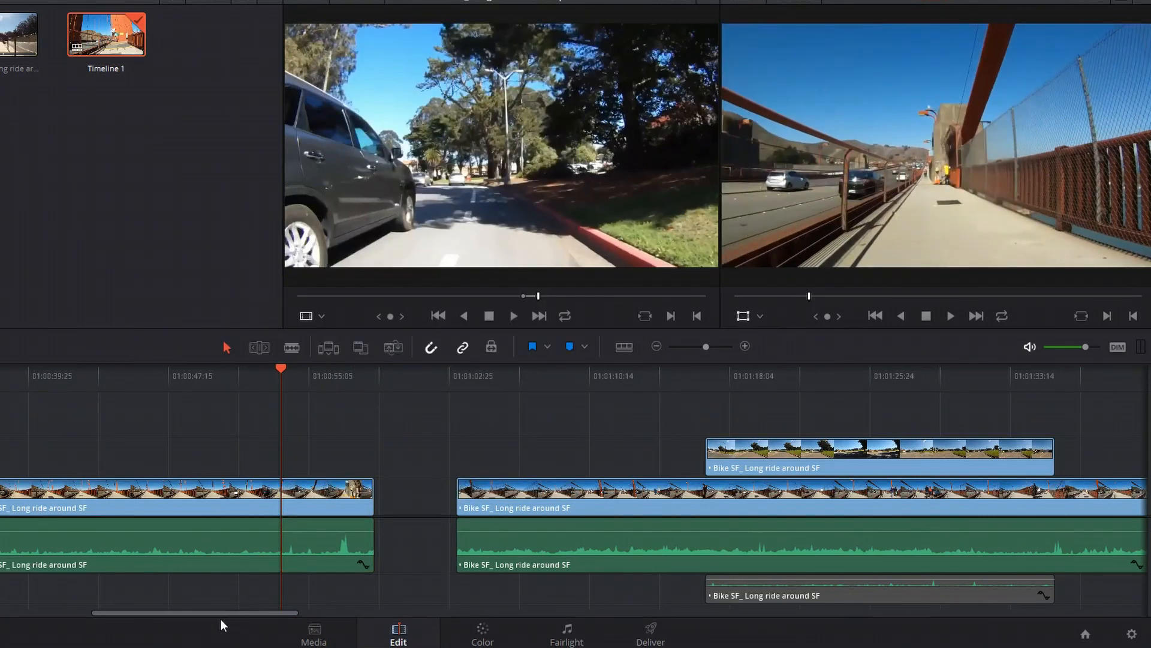
Split the first Video 1 clip and its audio with the Razor tool at about 01:00:41 and return to Selection mode.
{"action": "scroll", "coordinate": [246, 401], "scroll_direction": "left", "scroll_amount": 3}
{"action": "left_click", "coordinate": [290, 348]}
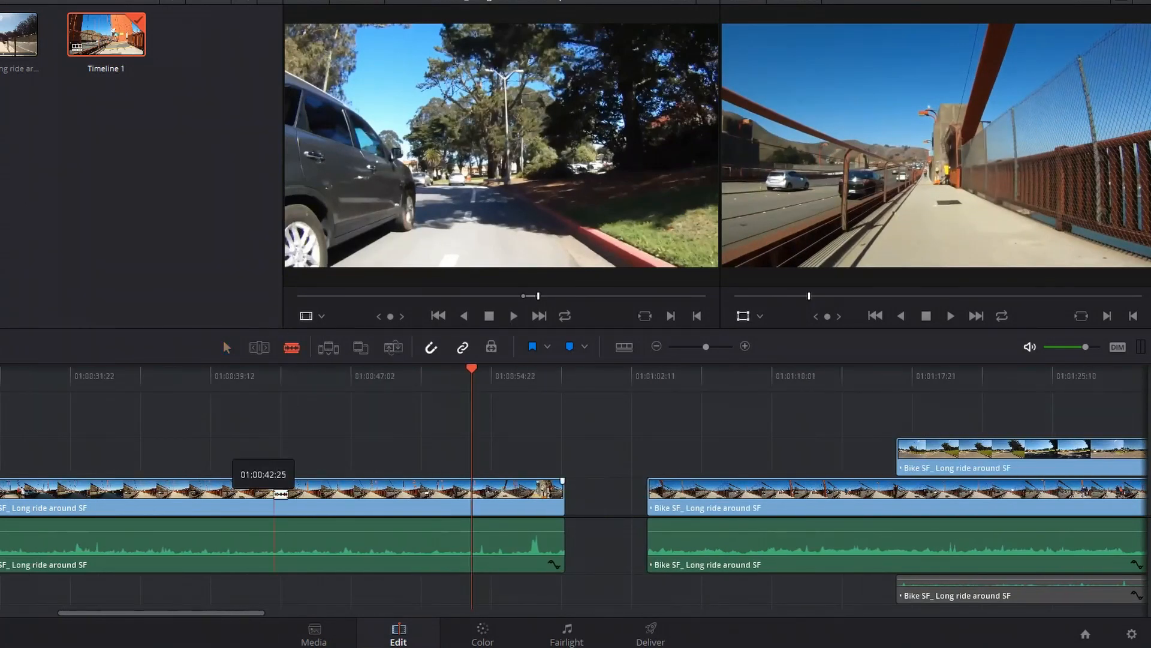
{"action": "left_click", "coordinate": [240, 495]}
{"action": "left_click", "coordinate": [228, 346]}
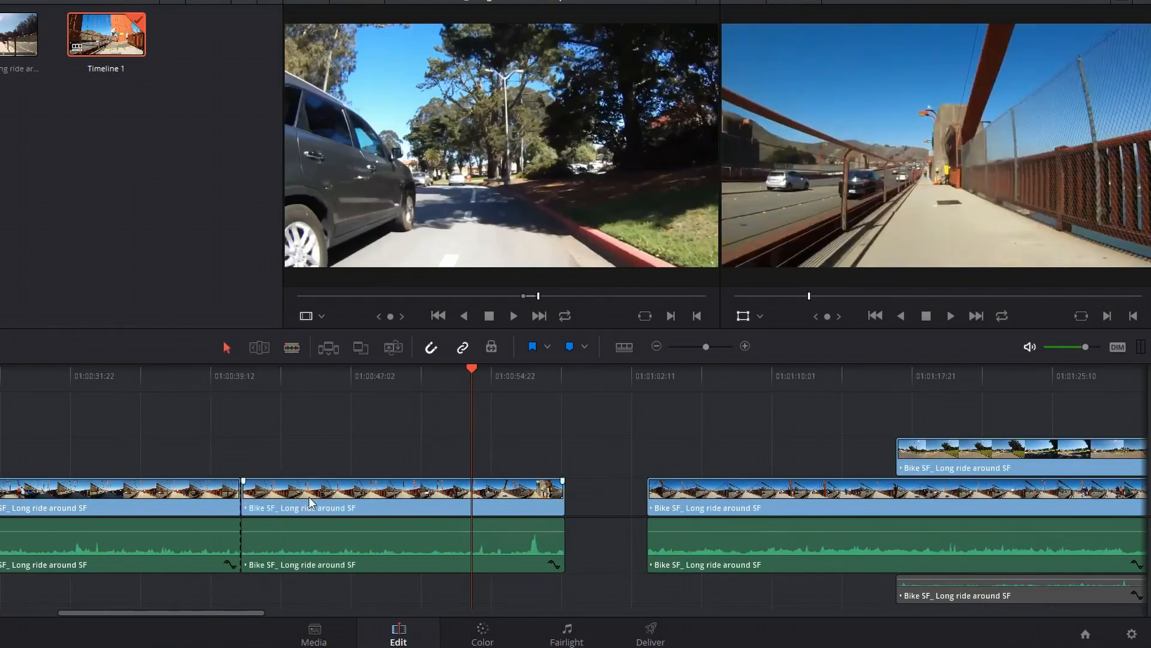
Paste the cut section over Video 1 at about 01:00:56, return the playhead to its start and undo the paste.
{"action": "left_click", "coordinate": [491, 372]}
{"action": "left_click", "coordinate": [527, 376]}
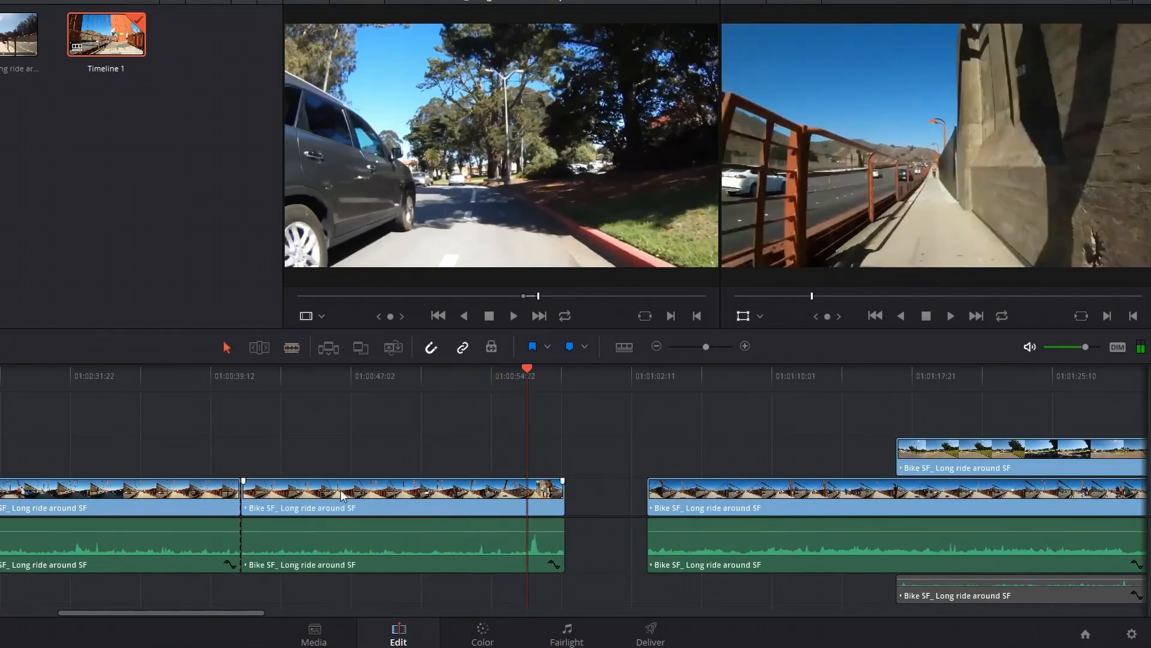
{"action": "left_click_drag", "start_coordinate": [524, 373], "coordinate": [517, 376]}
{"action": "key", "text": "ctrl+v"}
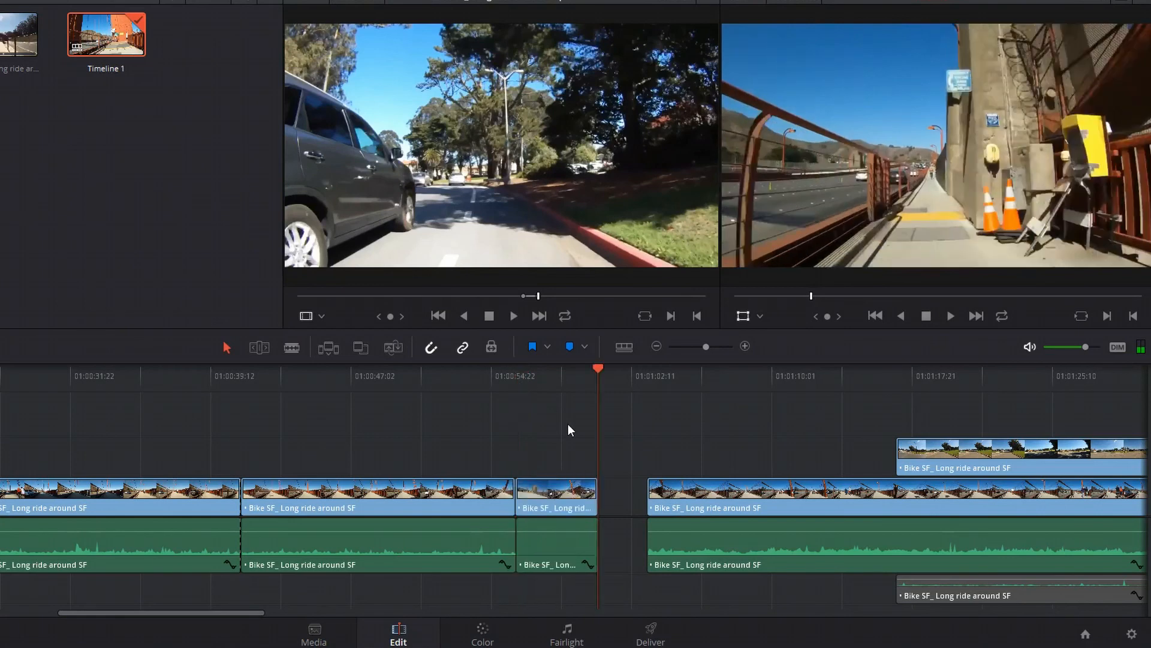
{"action": "key", "text": "Up"}
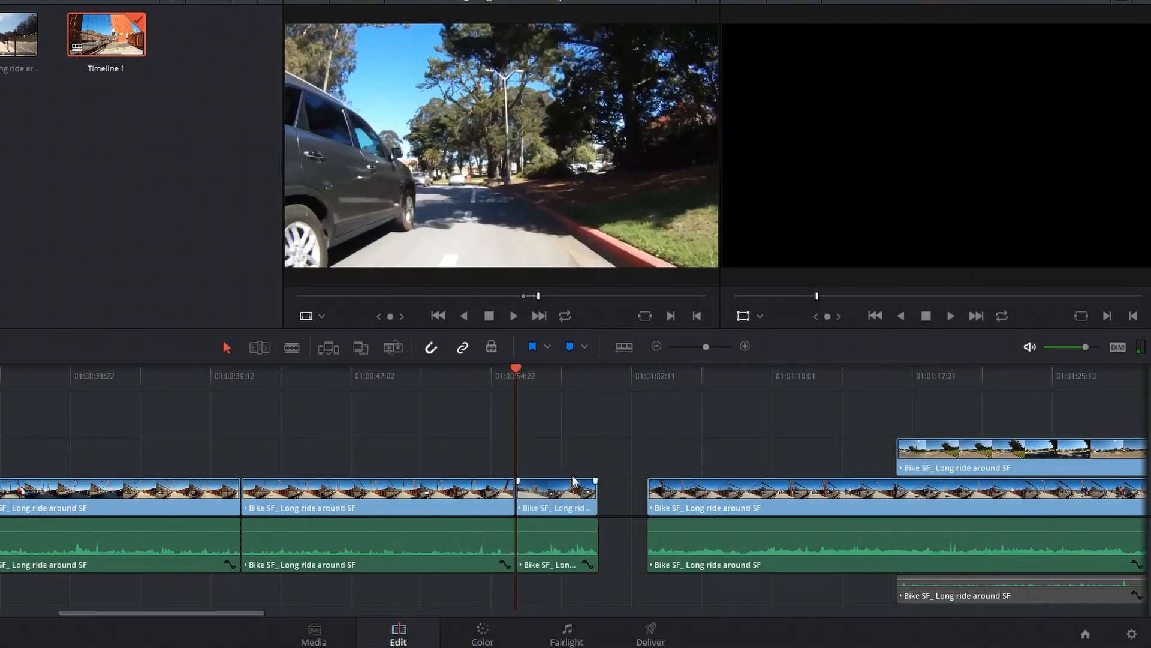
{"action": "key", "text": "ctrl+z"}
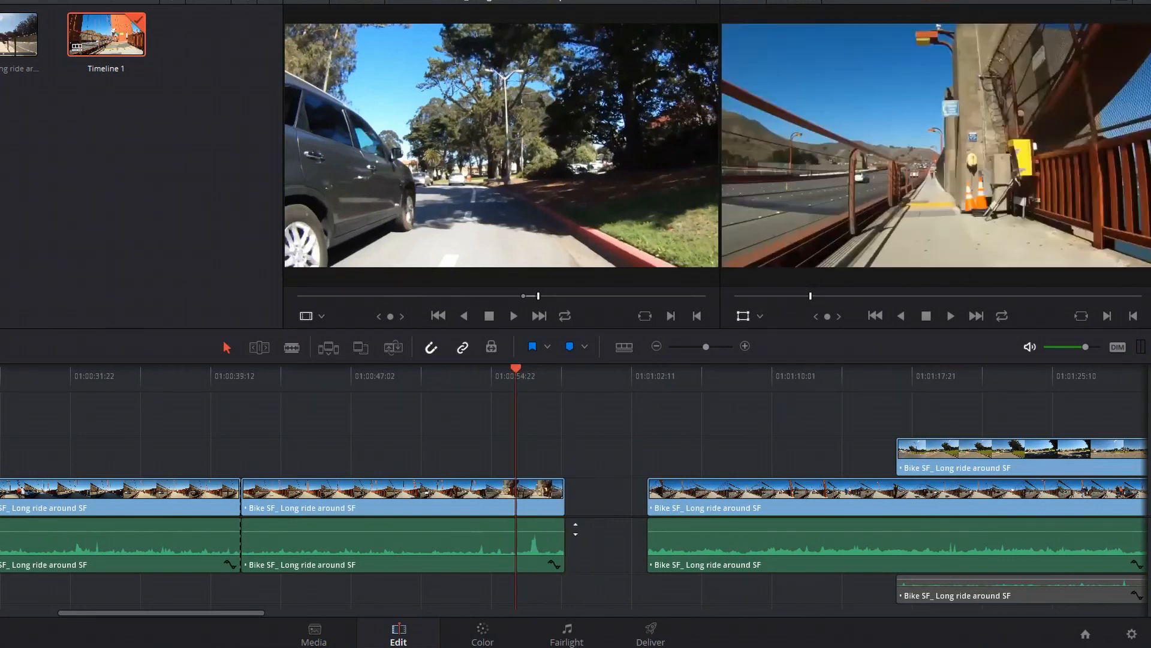
Ripple-delete the Video 1 section between the cut at about 01:00:41 and the gap and undo the deletion.
{"action": "left_click", "coordinate": [441, 505]}
{"action": "right_click", "coordinate": [441, 505]}
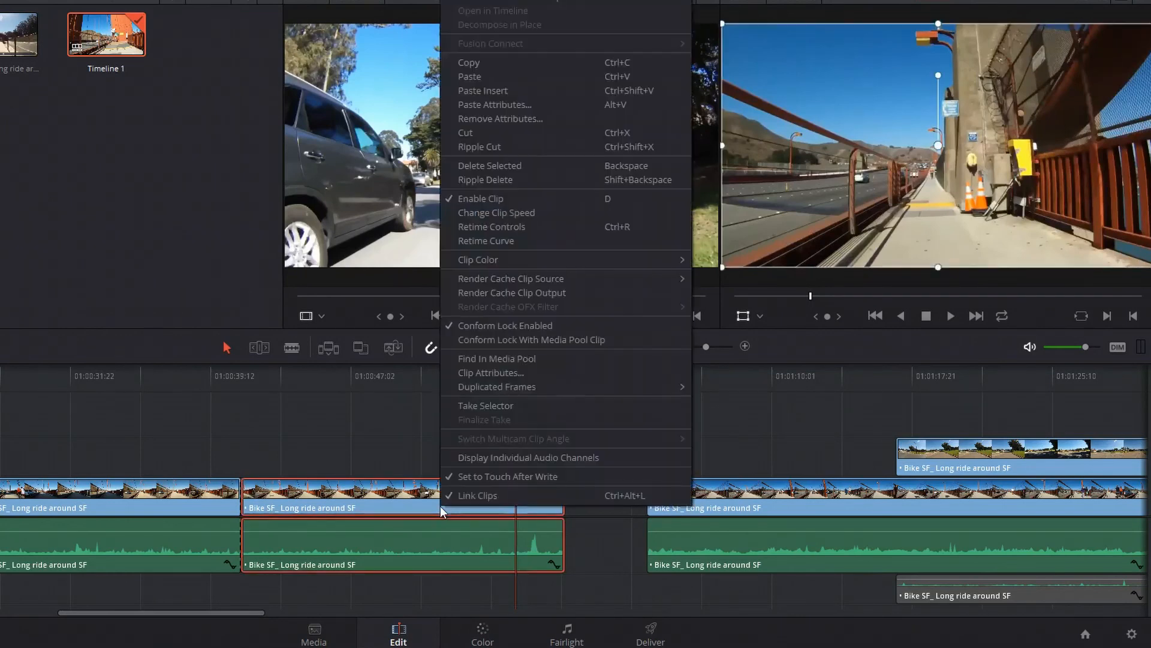
{"action": "left_click", "coordinate": [527, 179]}
{"action": "key", "text": "ctrl+z"}
Delete the section before the gap without rippling, paste the cut section at about 01:00:43 and undo both edits.
{"action": "right_click", "coordinate": [487, 499]}
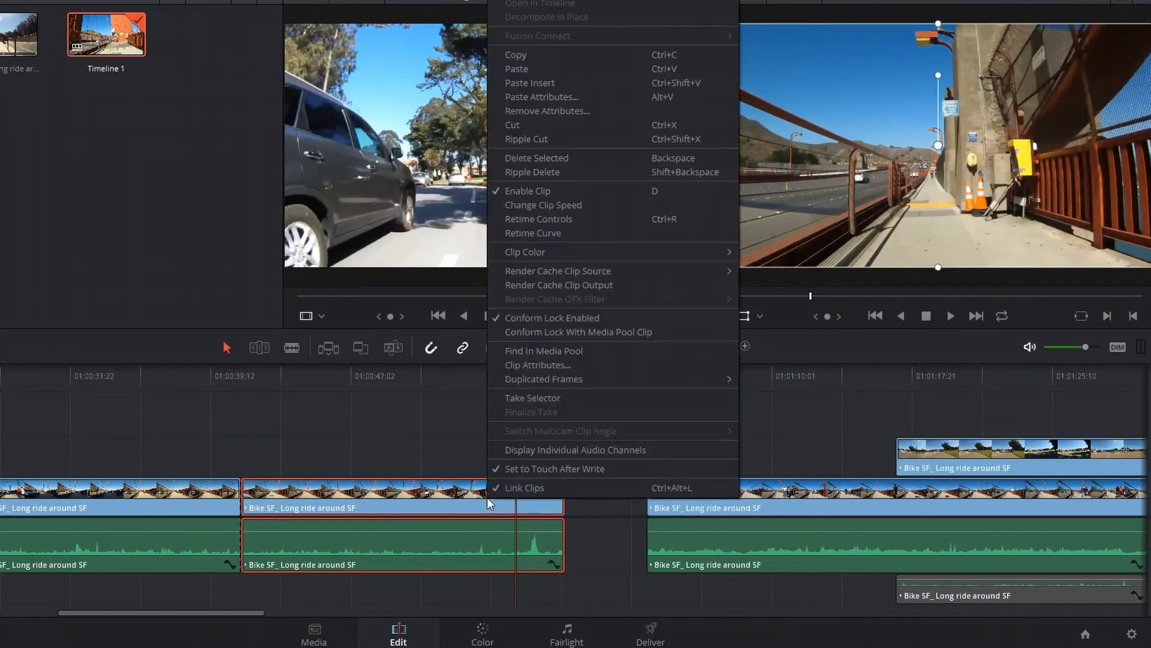
{"action": "left_click", "coordinate": [570, 157]}
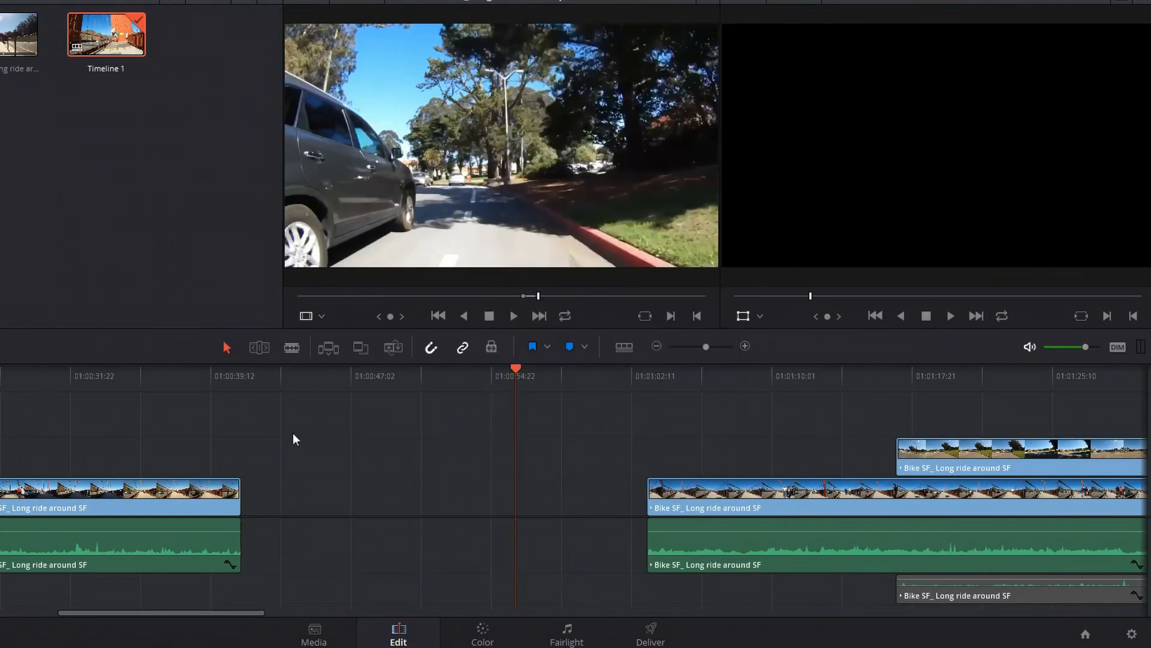
{"action": "left_click", "coordinate": [281, 376]}
{"action": "key", "text": "F10"}
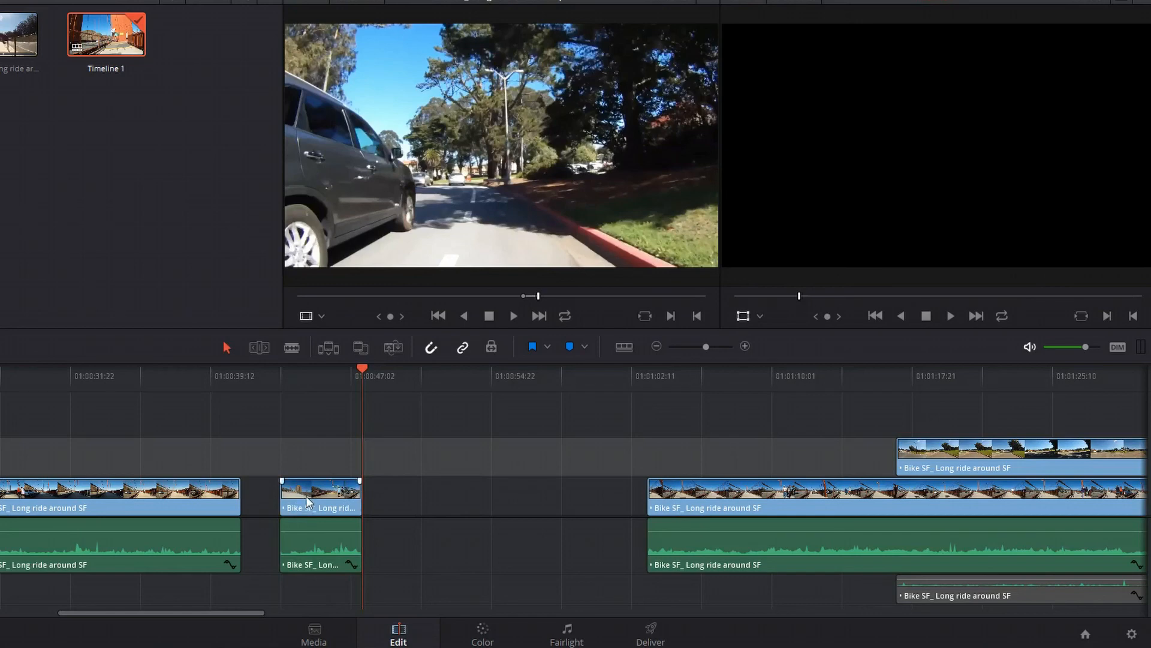
{"action": "key", "text": "ctrl+z"}
Ripple-delete the Video 1 section after the cut at about 01:00:41 and move the playhead to the end of the preceding clip.
{"action": "right_click", "coordinate": [343, 487]}
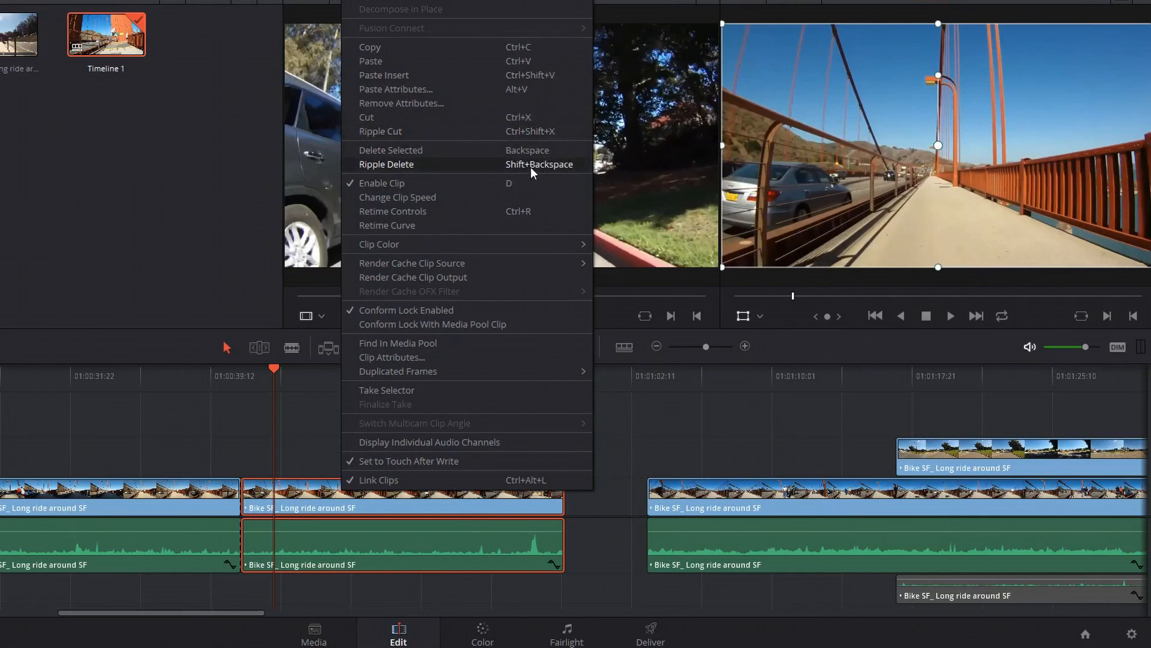
{"action": "left_click", "coordinate": [534, 163]}
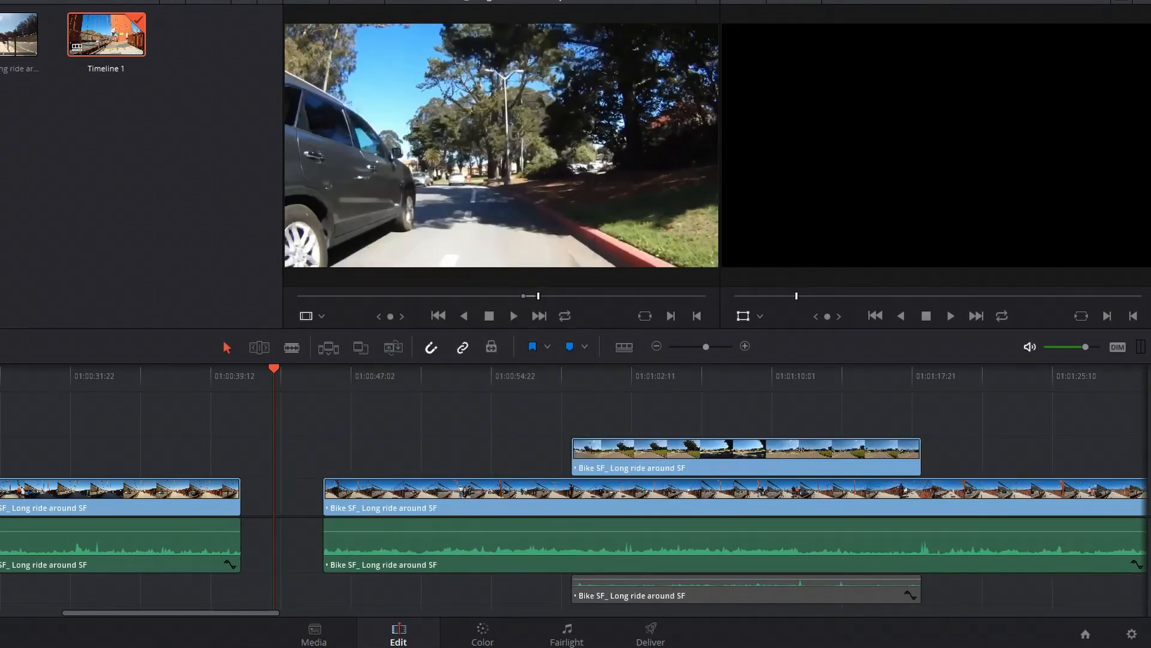
{"action": "left_click_drag", "start_coordinate": [253, 611], "coordinate": [235, 611]}
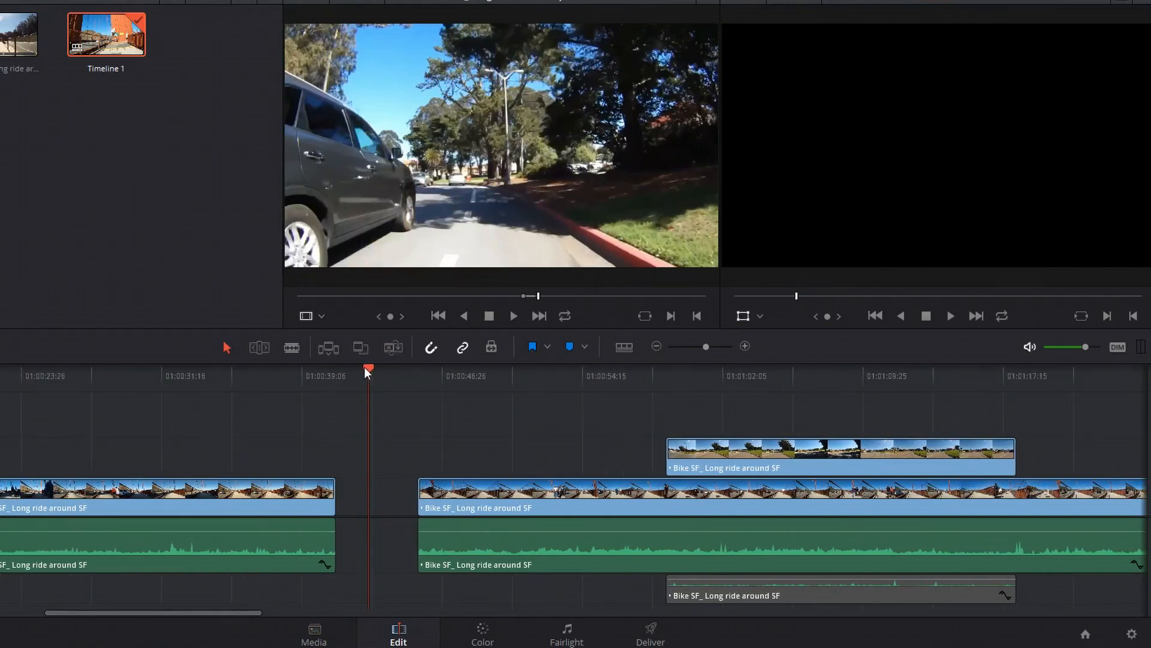
{"action": "left_click_drag", "start_coordinate": [364, 370], "coordinate": [344, 372]}
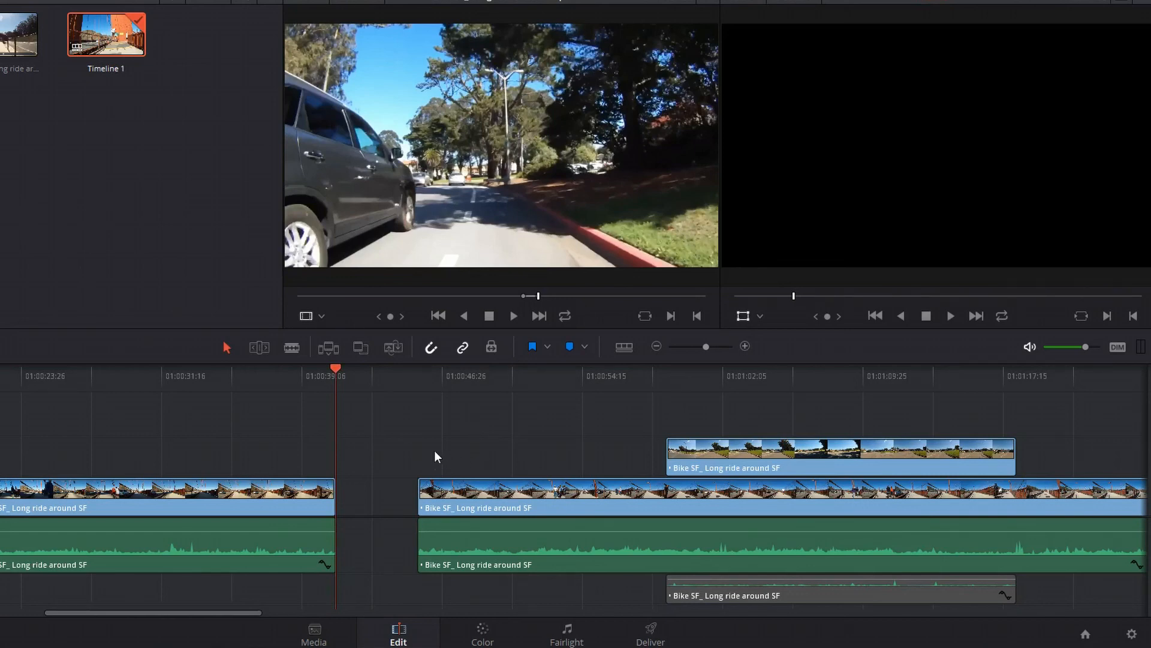
Select the remaining gap on Video 1, ripple-delete it and place the playhead just before the joined edit.
{"action": "left_click", "coordinate": [375, 500]}
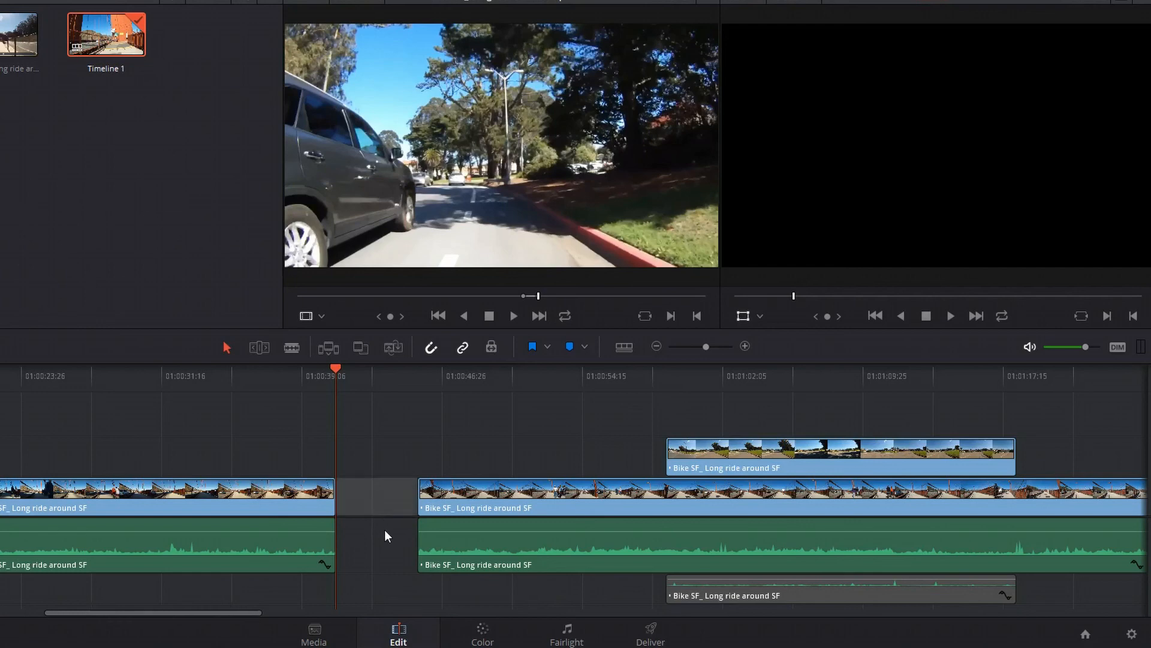
{"action": "left_click", "coordinate": [389, 548]}
{"action": "left_click", "coordinate": [379, 490]}
{"action": "right_click", "coordinate": [379, 491]}
{"action": "left_click", "coordinate": [364, 498]}
{"action": "right_click", "coordinate": [373, 492]}
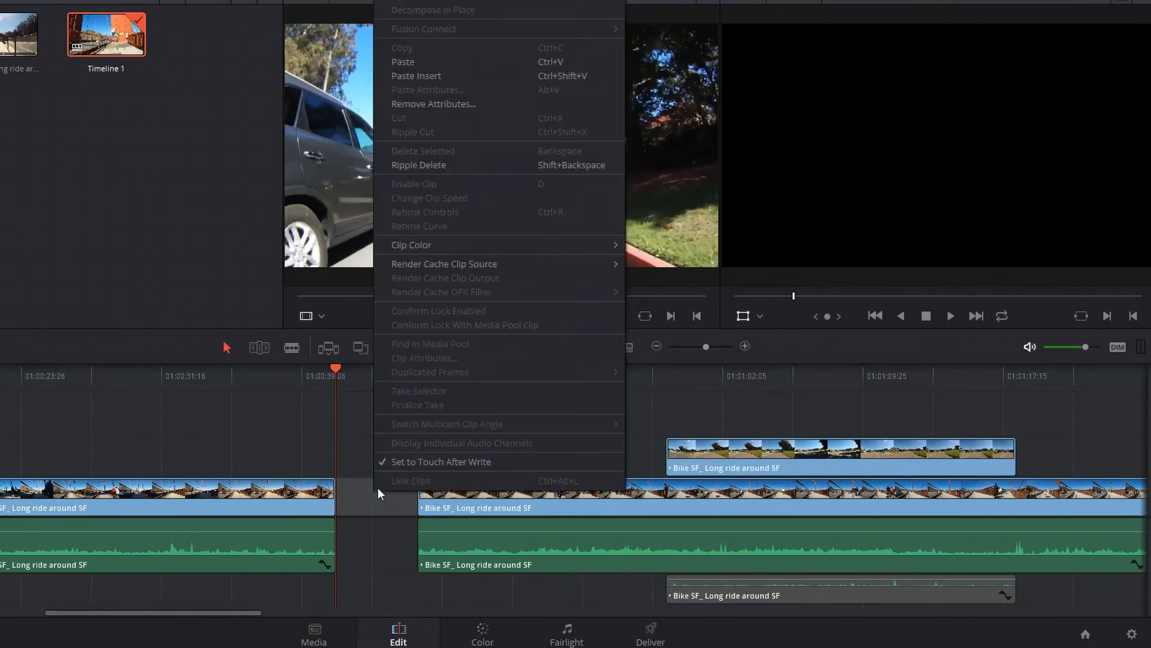
{"action": "left_click", "coordinate": [449, 160]}
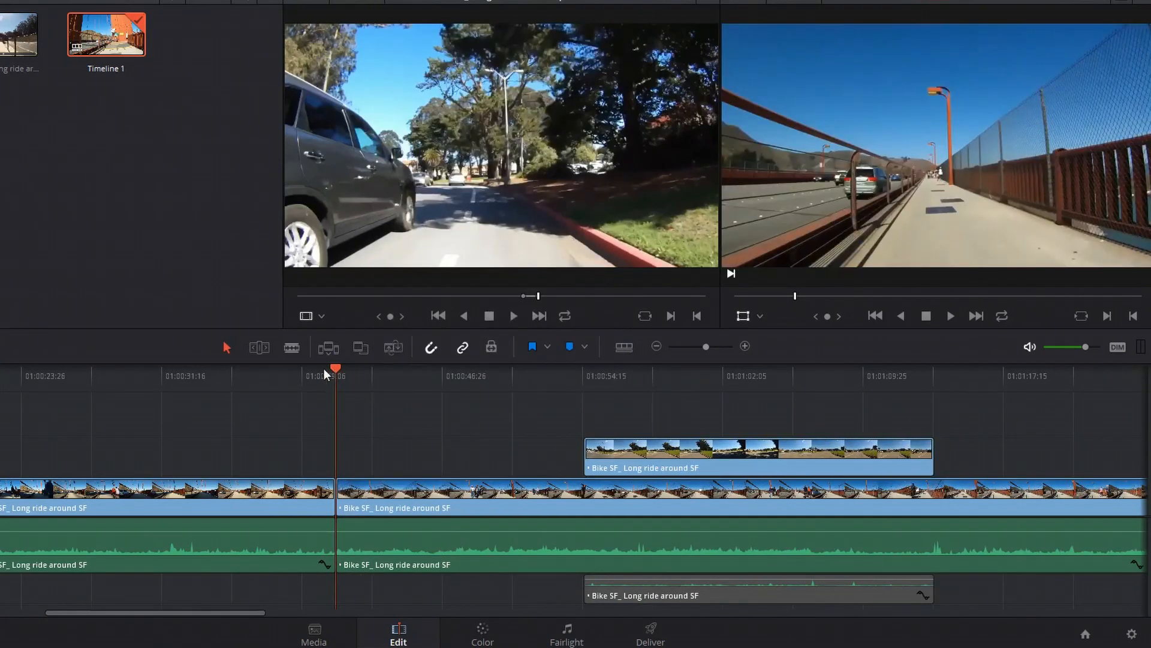
{"action": "left_click", "coordinate": [311, 376]}
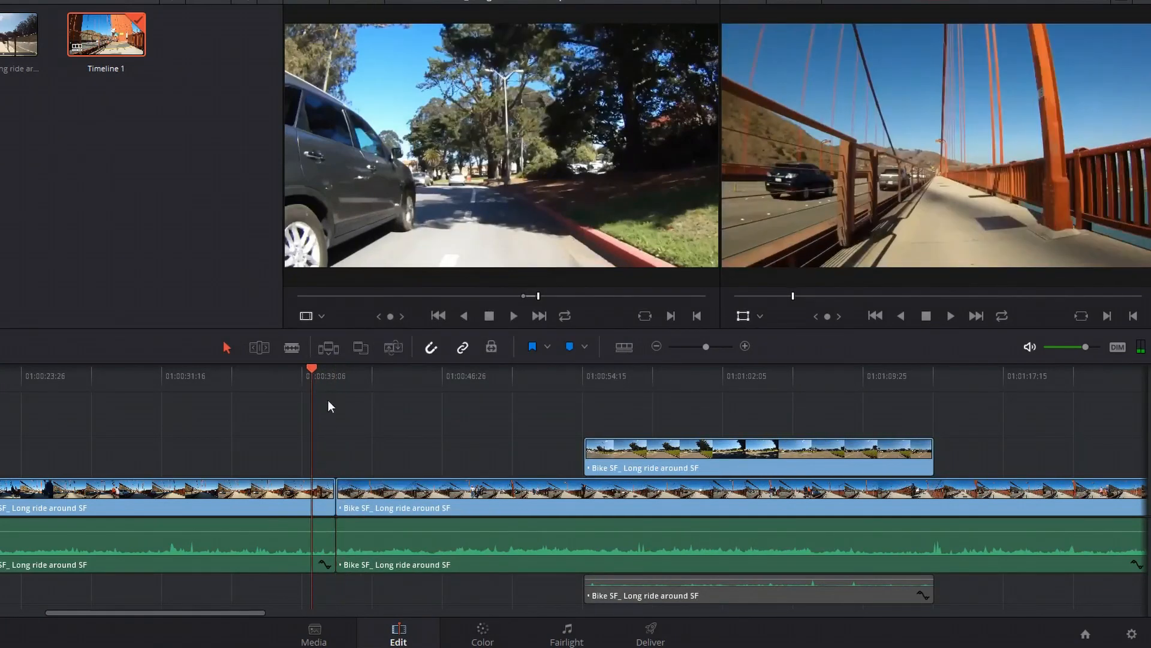